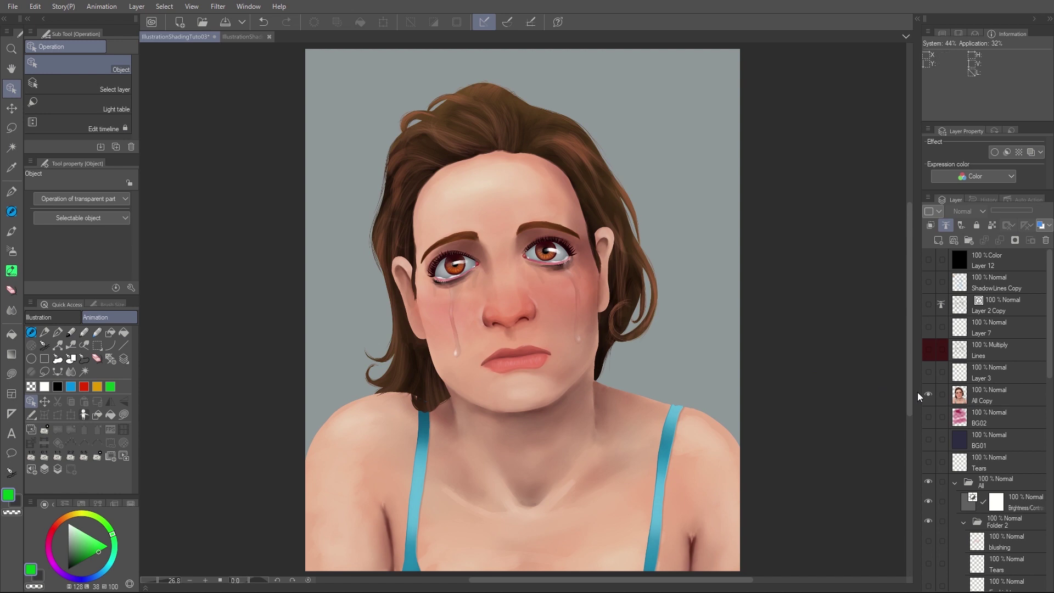
- Preview the BG01 and BG02 backgrounds, hide them along with All Copy, and show the Lines layer
left_click(927, 438)
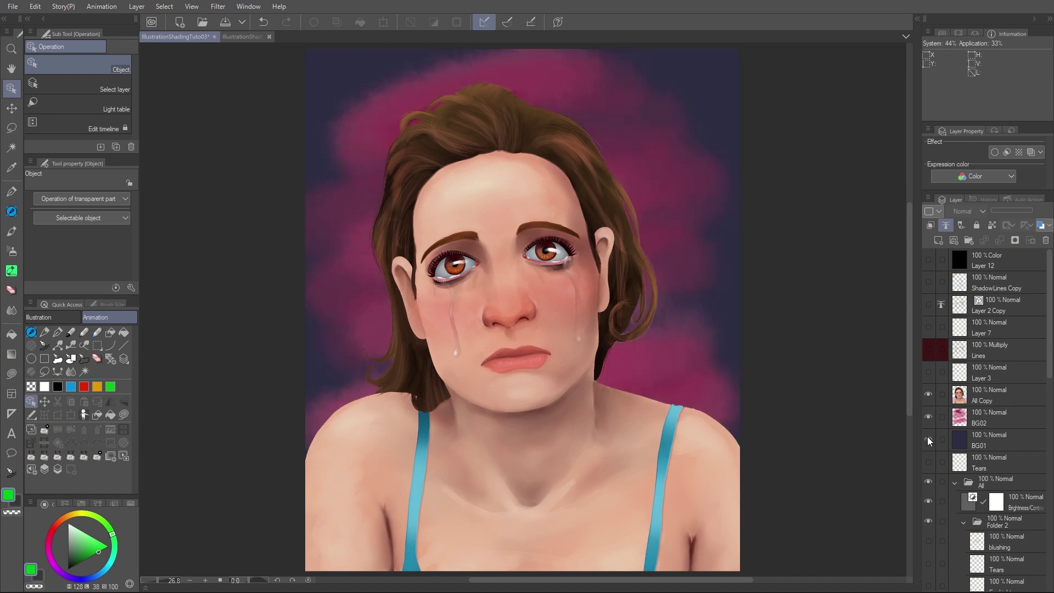
left_click(927, 437)
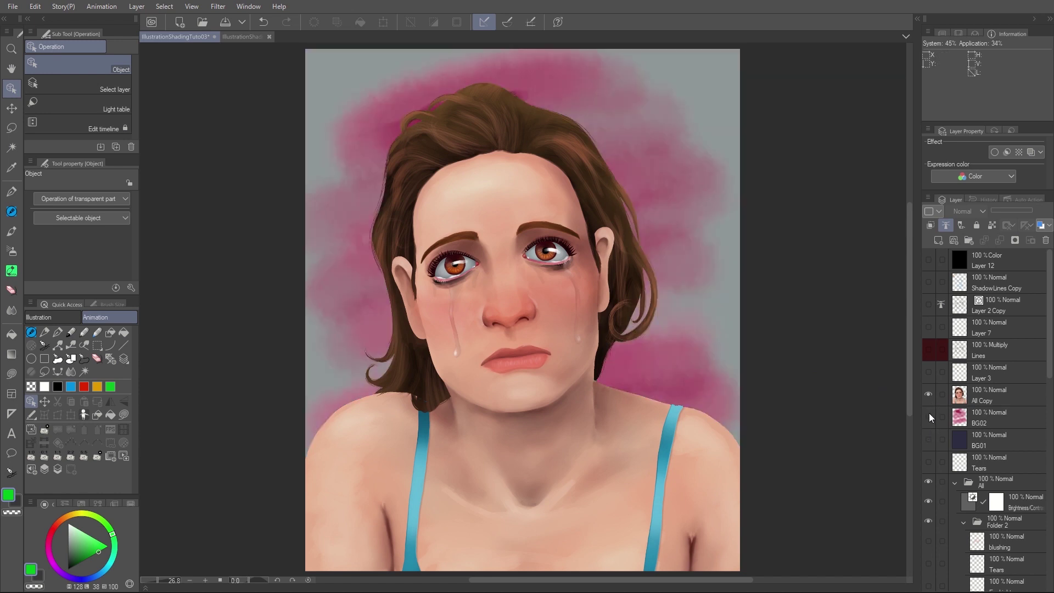
left_click(929, 417)
left_click(928, 393)
left_click(928, 346)
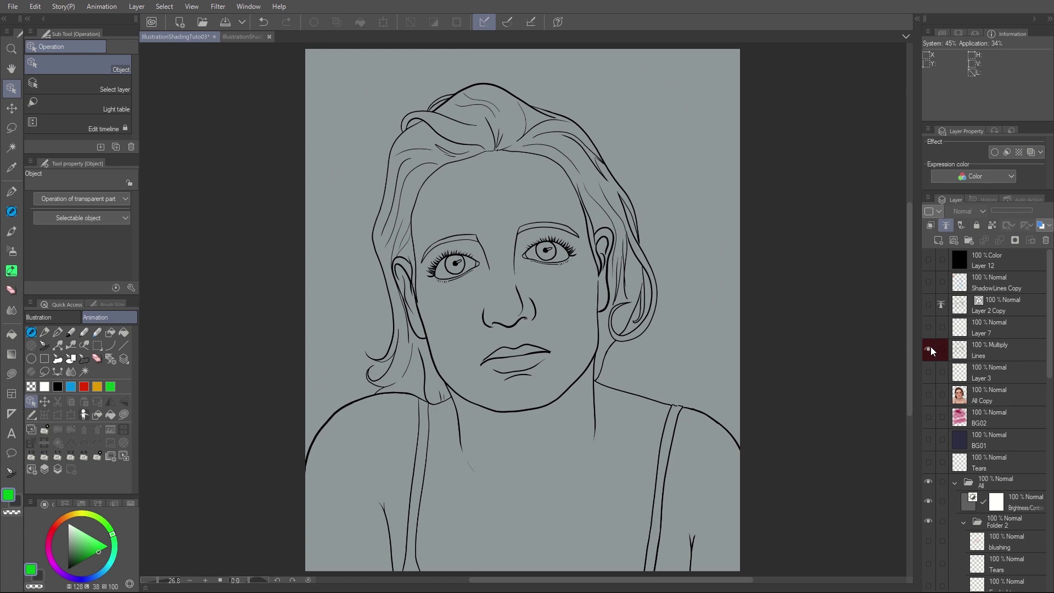
- Show the Flats Copy and SkinBase layers beneath the line art
scroll(988, 385, "down", 3)
scroll(991, 538, "down", 5)
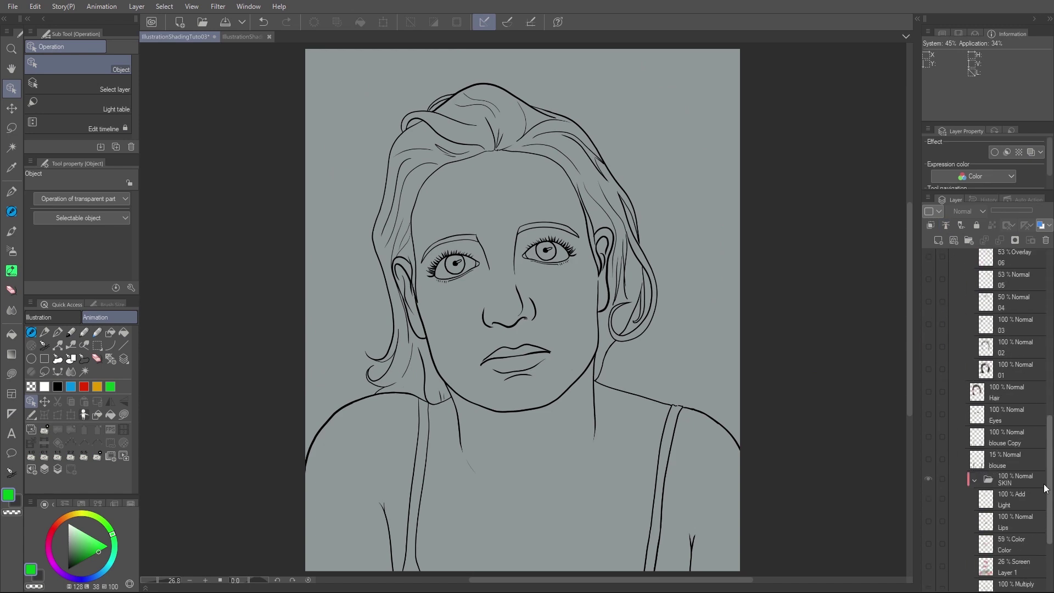
left_click(927, 535)
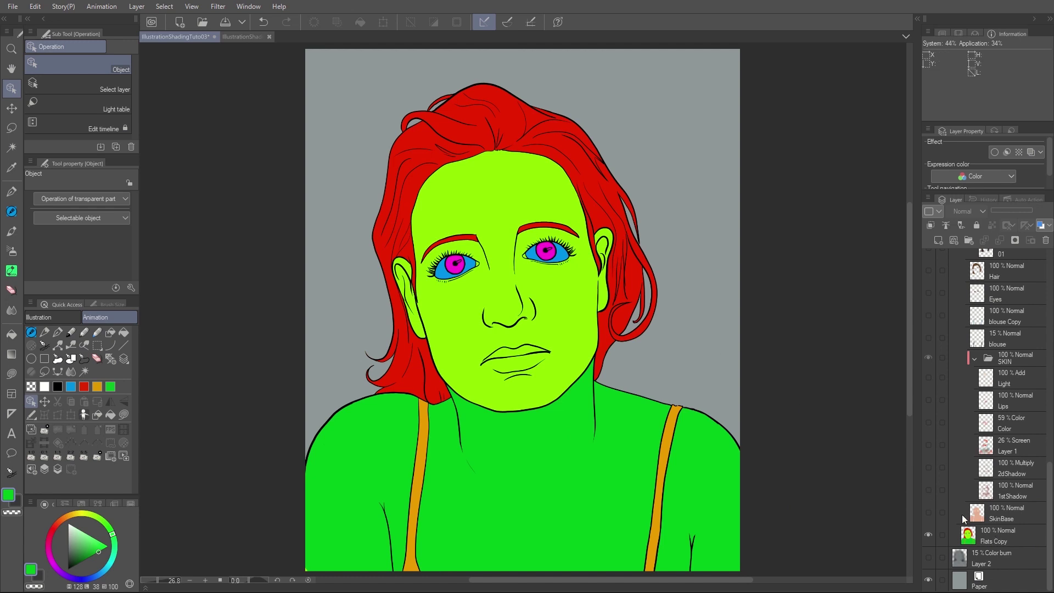
left_click(929, 512)
- Try the SelectColor auto selection on the skin, exclude the editing layer from the reference, and clear the selection
key("w")
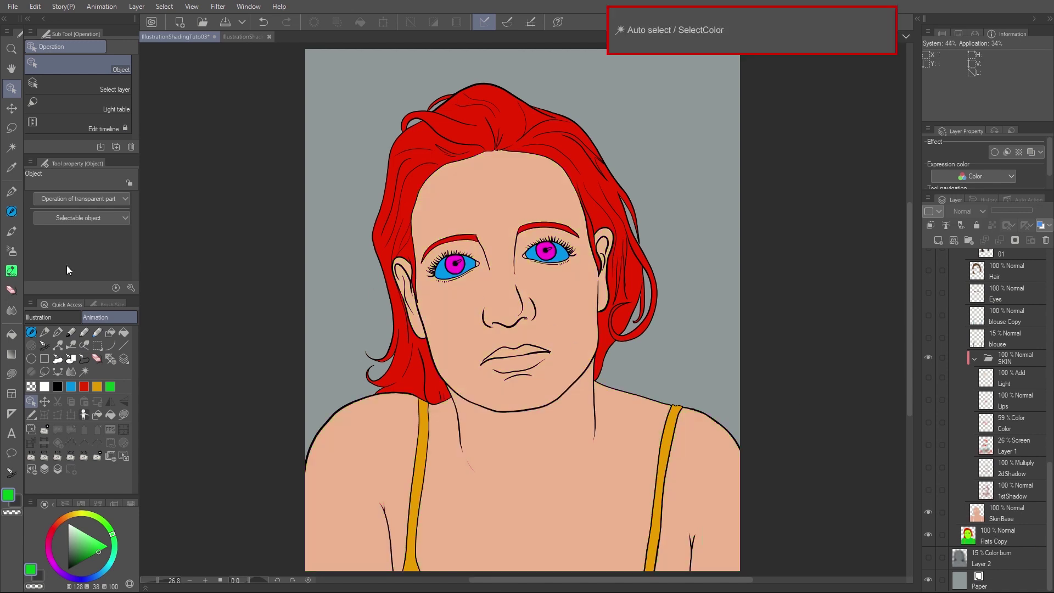
left_click(580, 332)
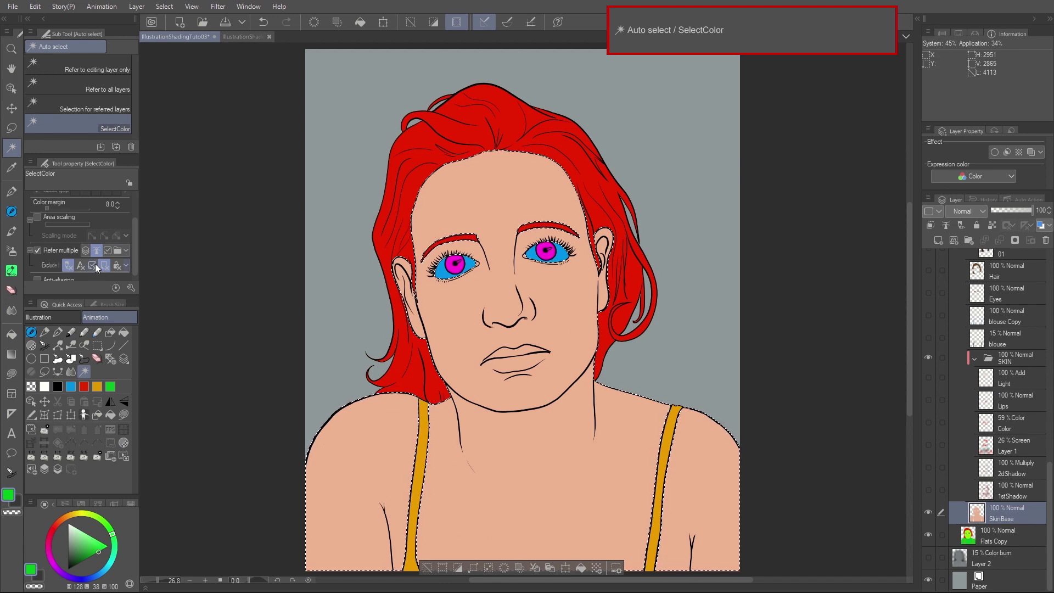
left_click(427, 567)
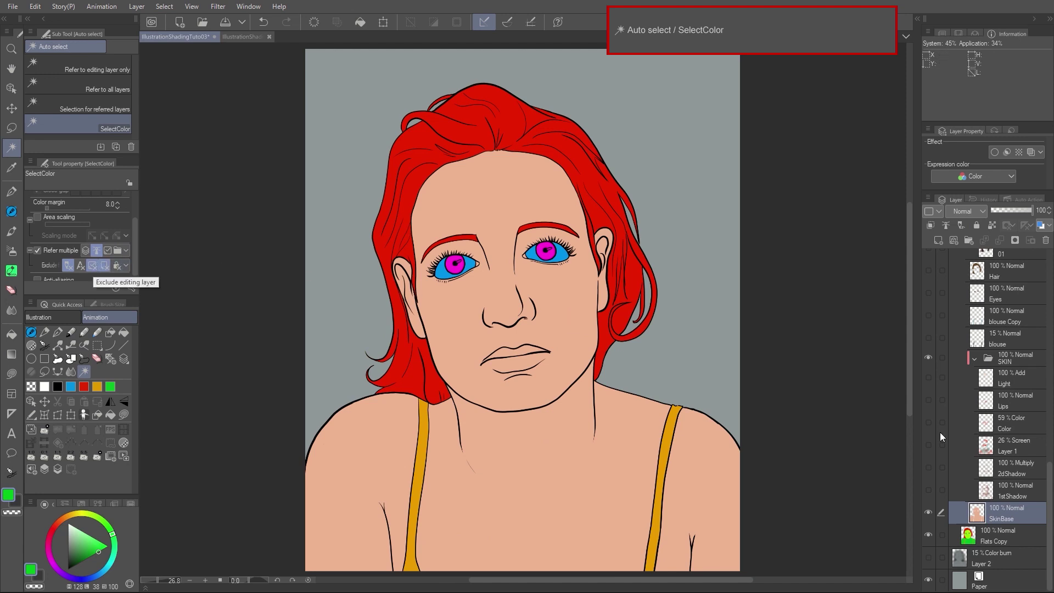
- Set Flats Copy as the reference layer and, with SkinBase active, select the face, body and hair areas in turn
left_click(991, 535)
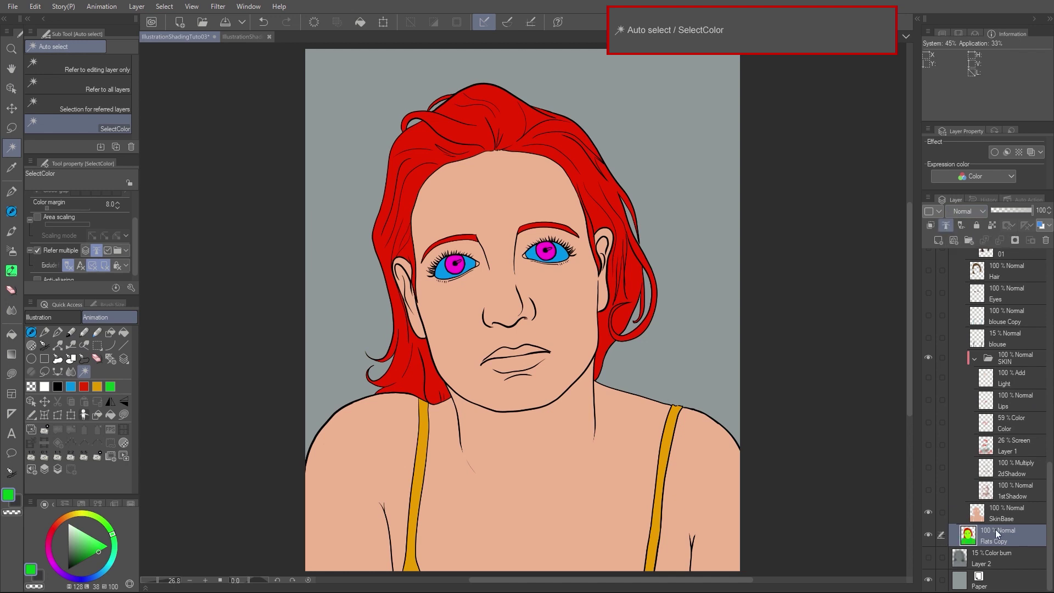
left_click(1009, 520)
left_click(578, 325)
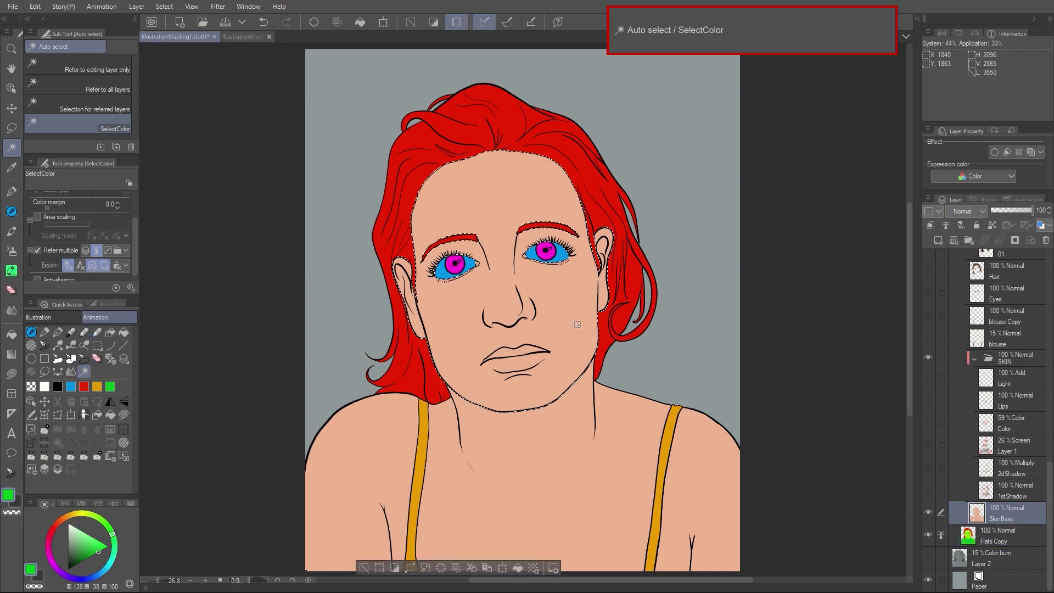
left_click(562, 434)
left_click(553, 256)
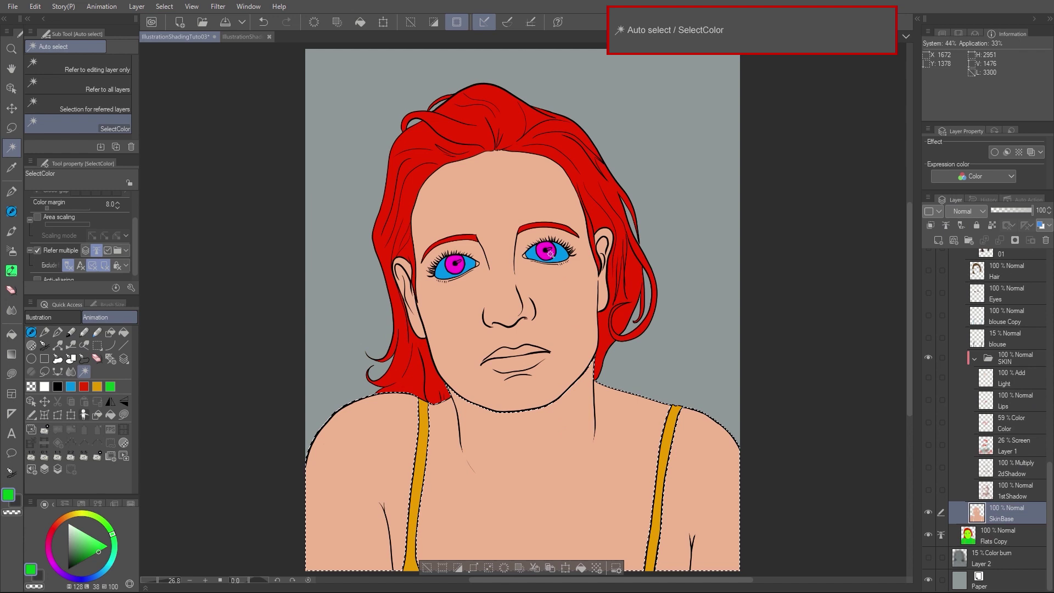
left_click(589, 183)
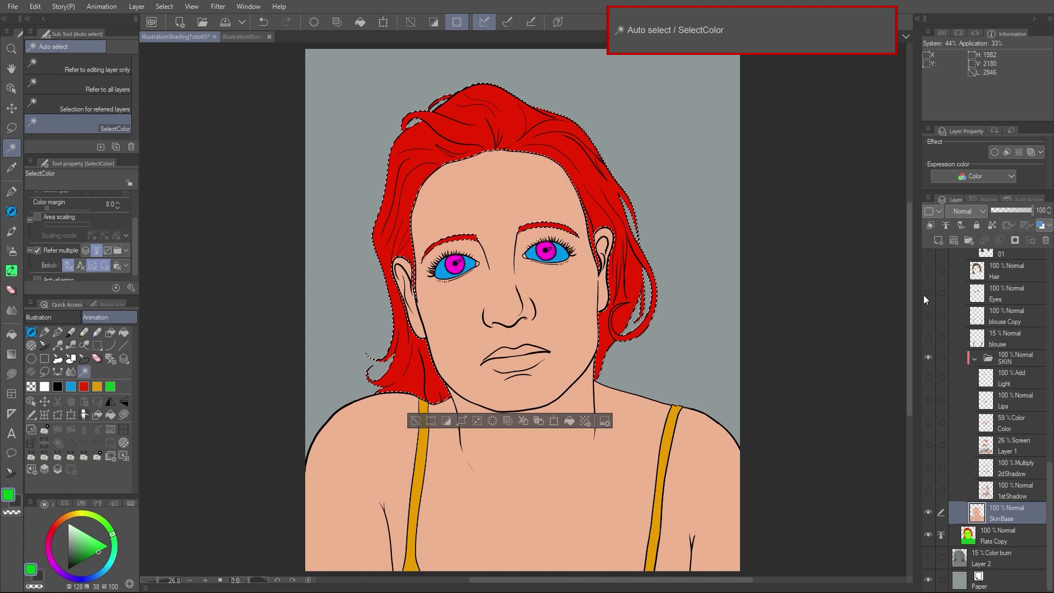
- Show the Hair layer, auto-select the irises, hair and blouse straps in turn from the flats, and clear the selection
left_click(928, 270)
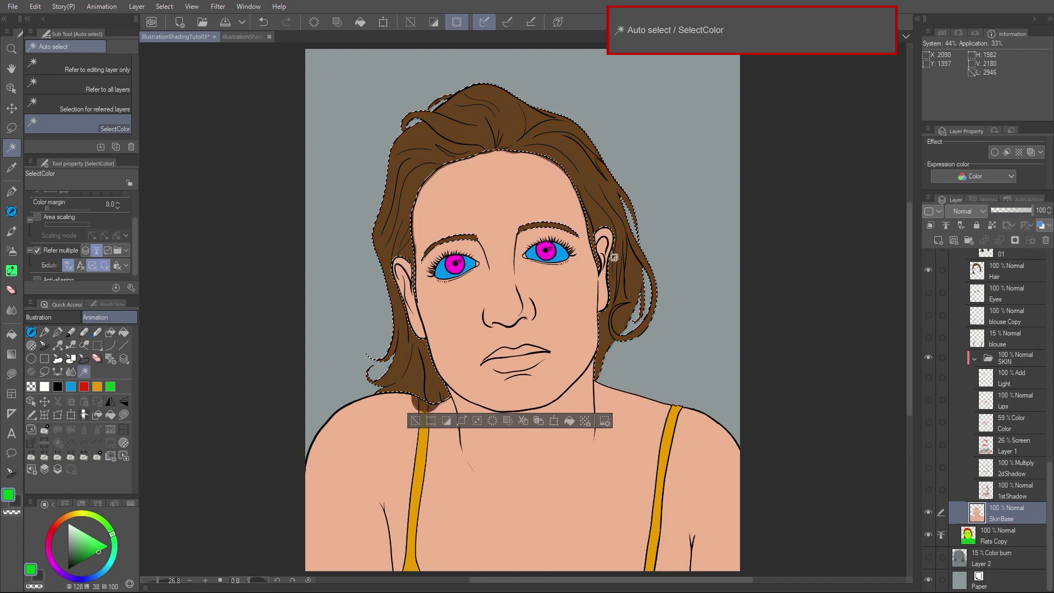
left_click(546, 256)
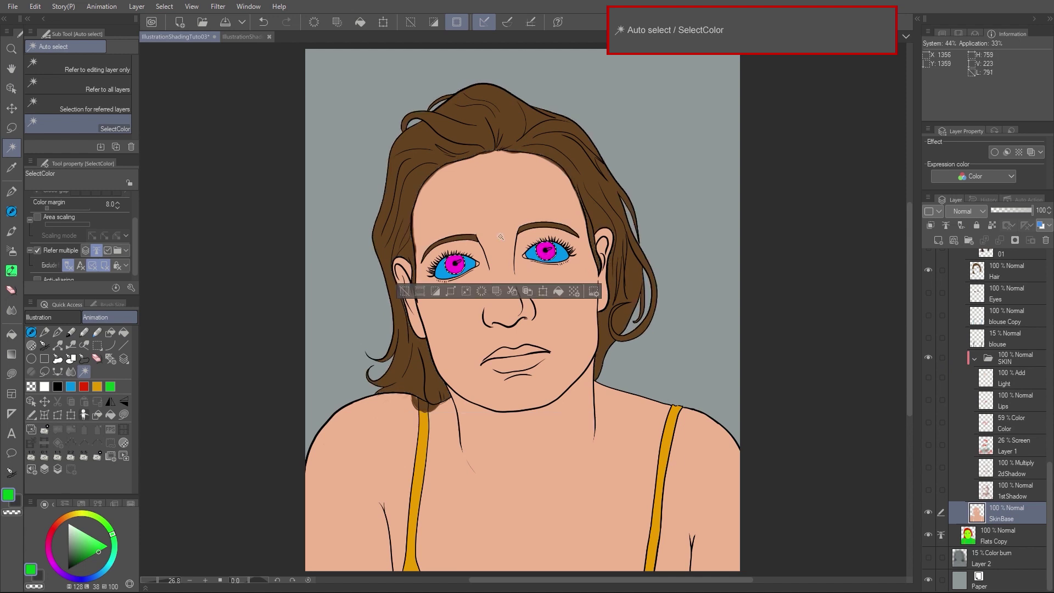
left_click(534, 228)
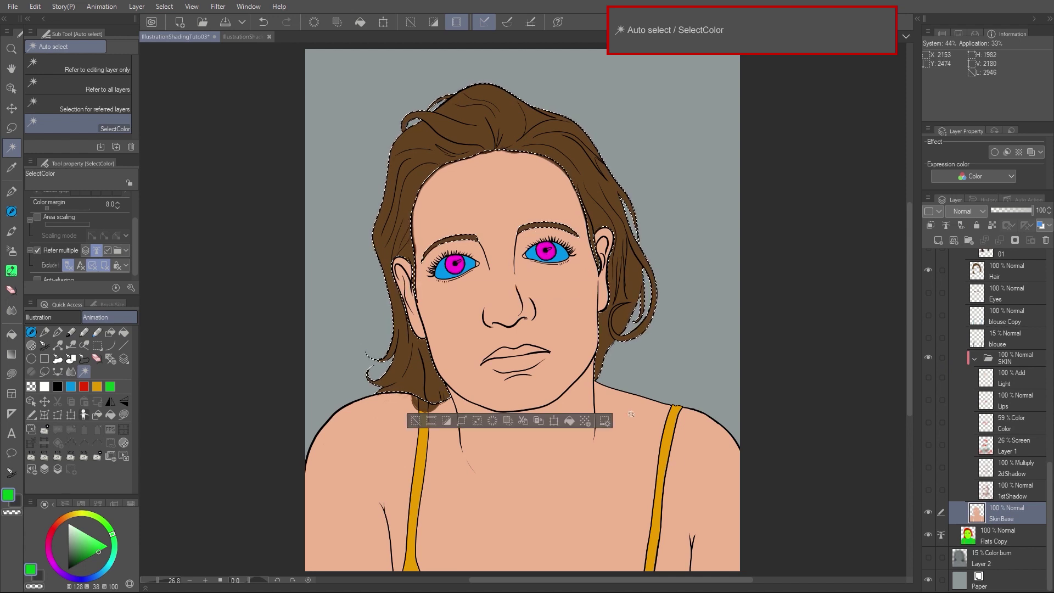
left_click(660, 428)
left_click(667, 434)
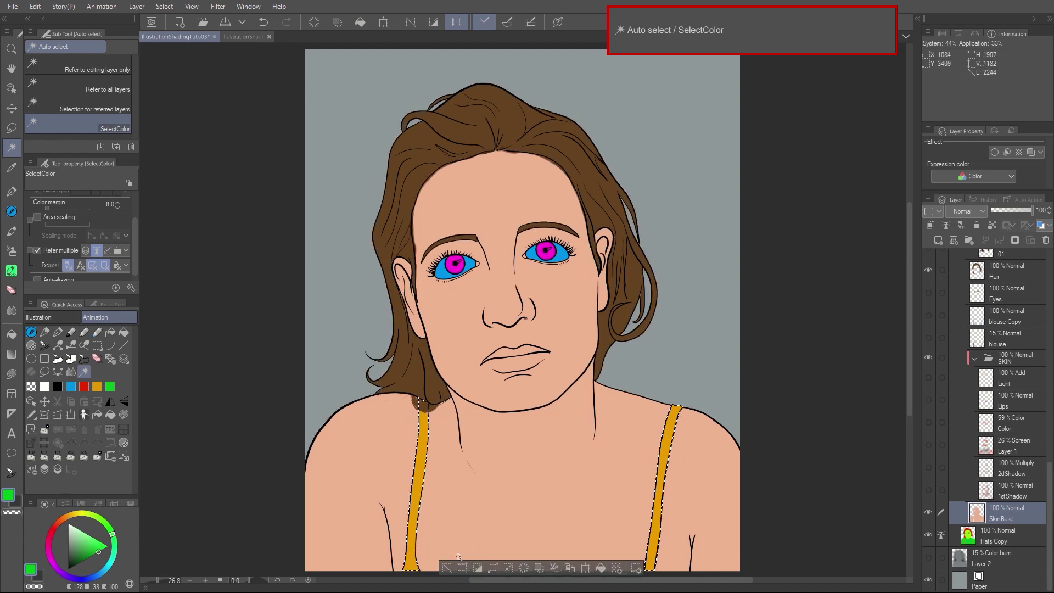
left_click(448, 567)
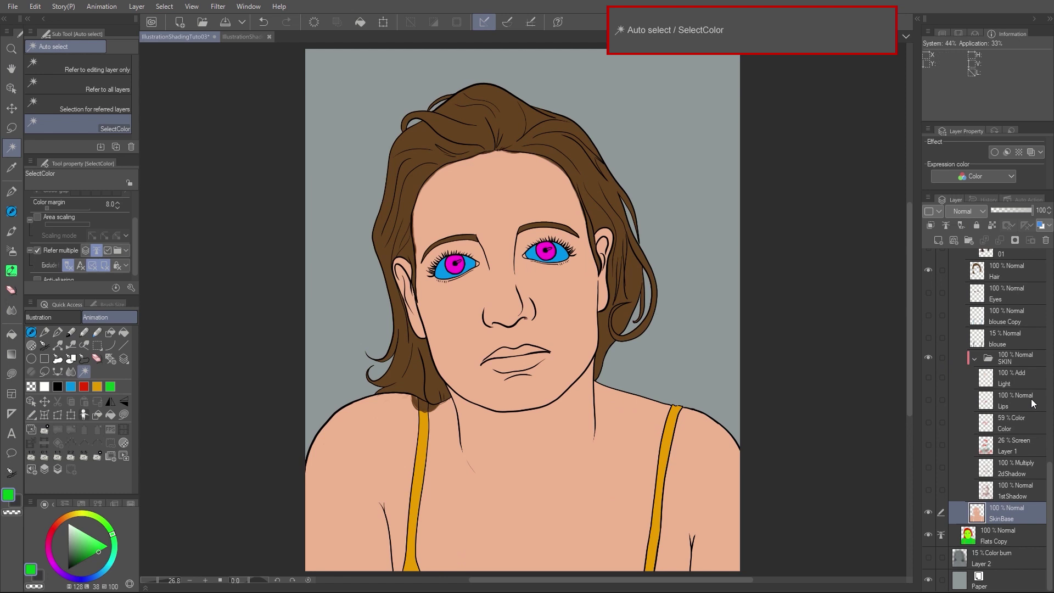
- Hide the Flats Copy, SkinBase and Hair layers so only the line art remains
left_click(928, 534)
left_click(928, 513)
left_click(929, 269)
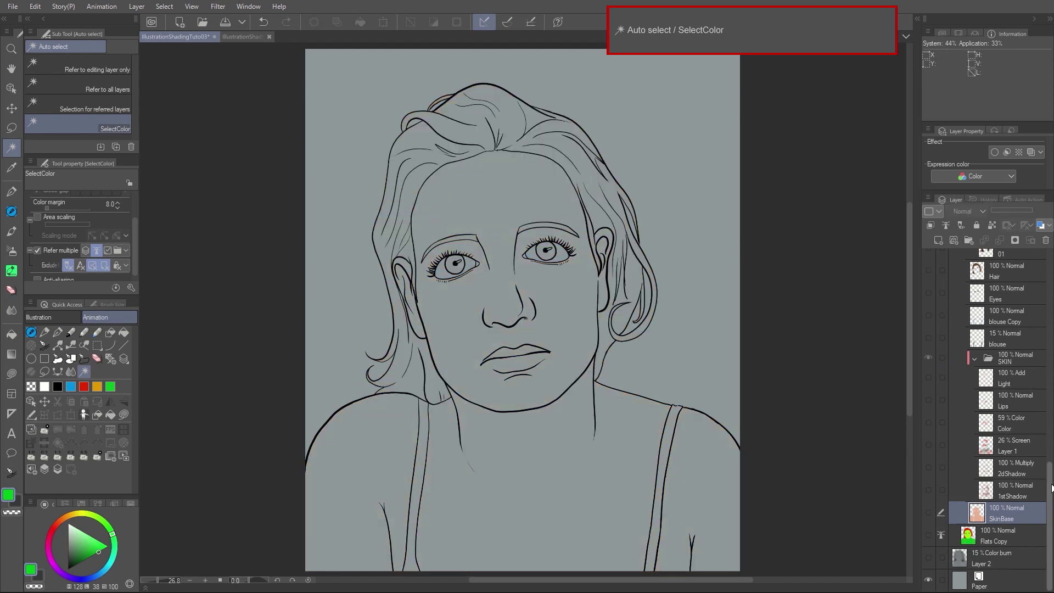
- Show the Layer 2 Copy vector line art in place of Lines and set it as the reference layer
left_click_drag(1051, 489, 1050, 276)
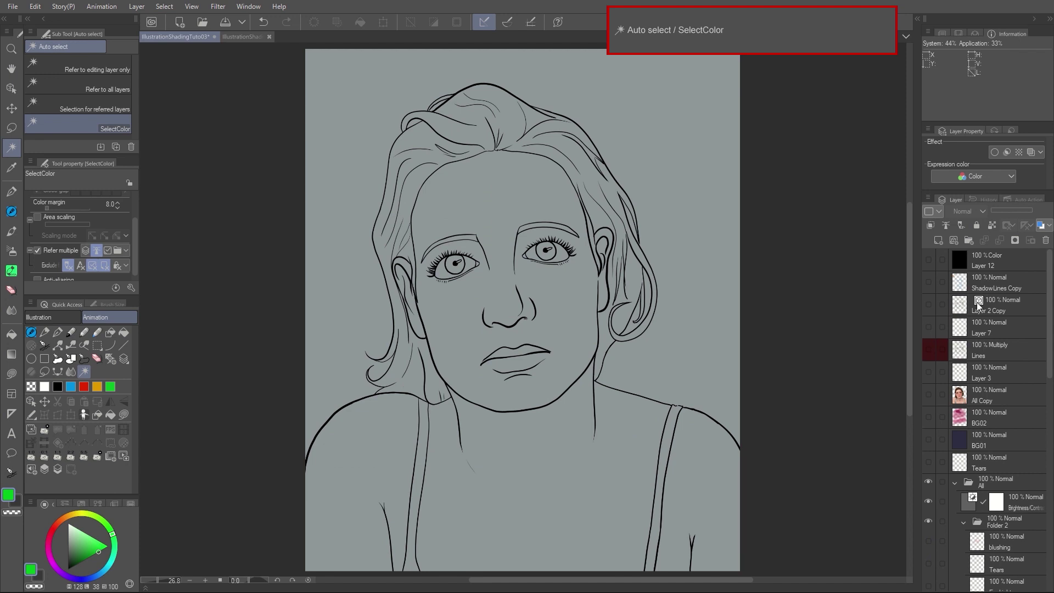
left_click(994, 302)
left_click(928, 305)
left_click(947, 225)
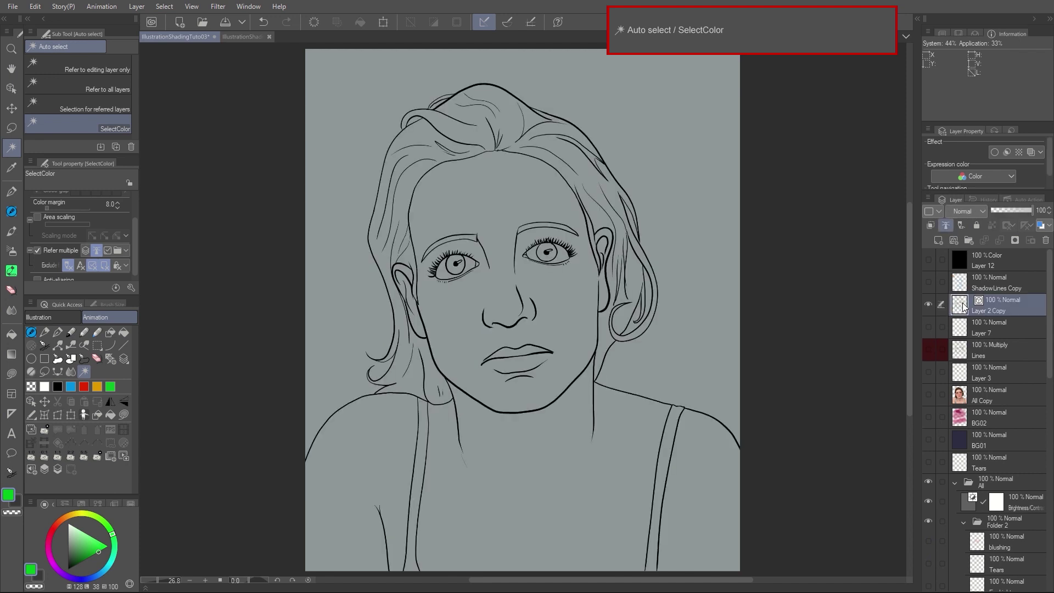
- Rename Layer 7 as Flats and make Layer 2 Copy the active layer again
left_click(988, 328)
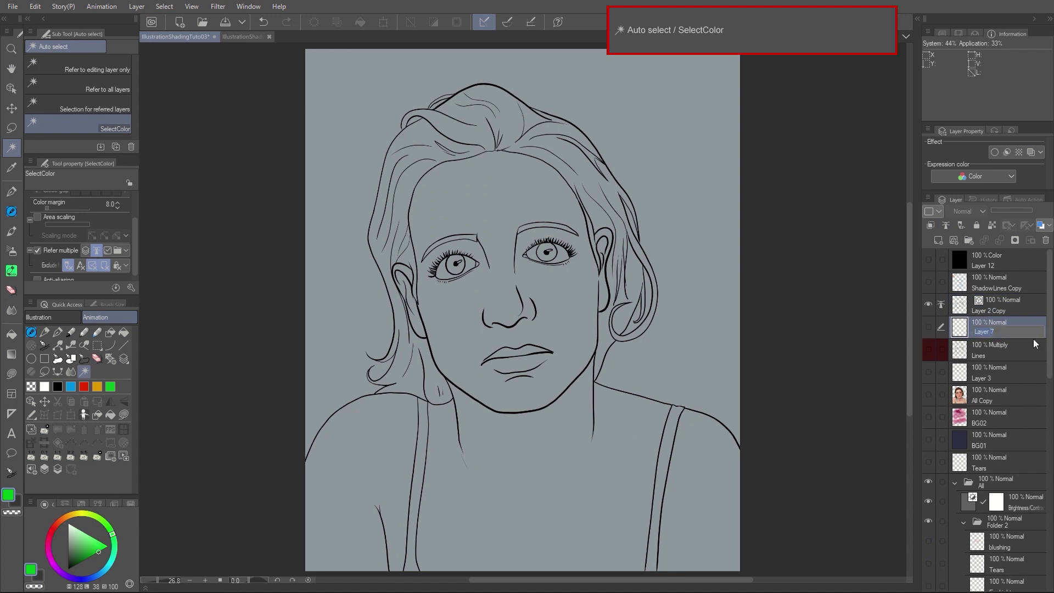
type("Fl")
left_click(1006, 307)
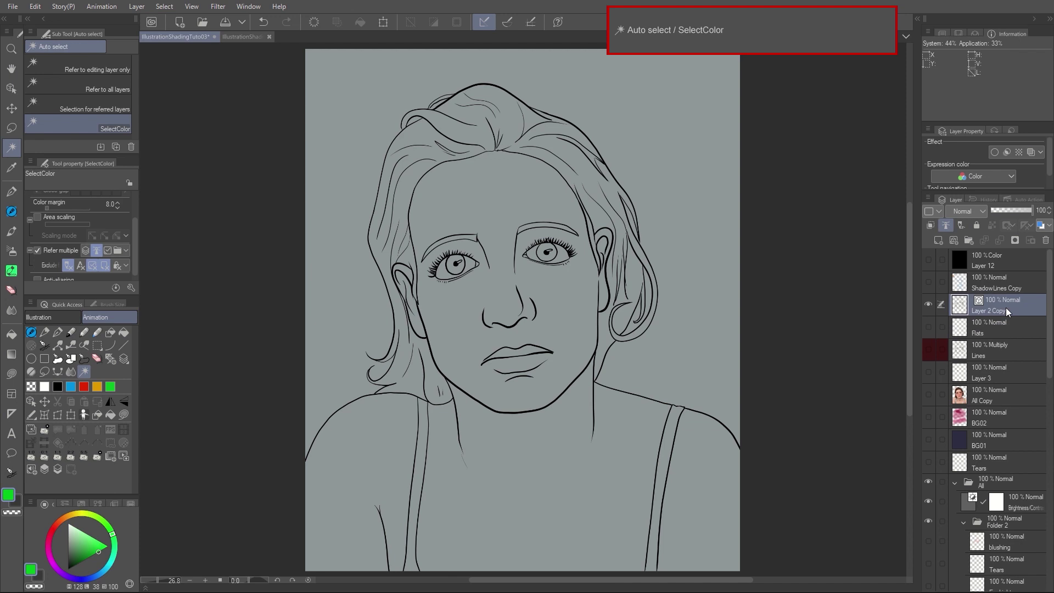
- Switch to the Refer other layers Fill tool and review its reference layer, close gap and vector path options
left_click(17, 333)
left_click(88, 77)
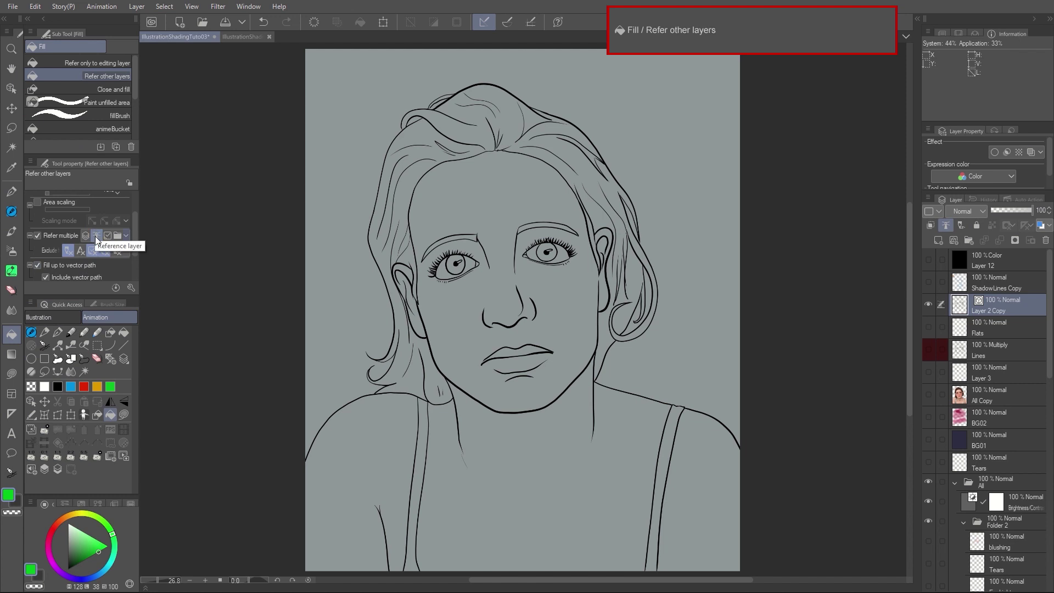
left_click_drag(132, 223, 136, 191)
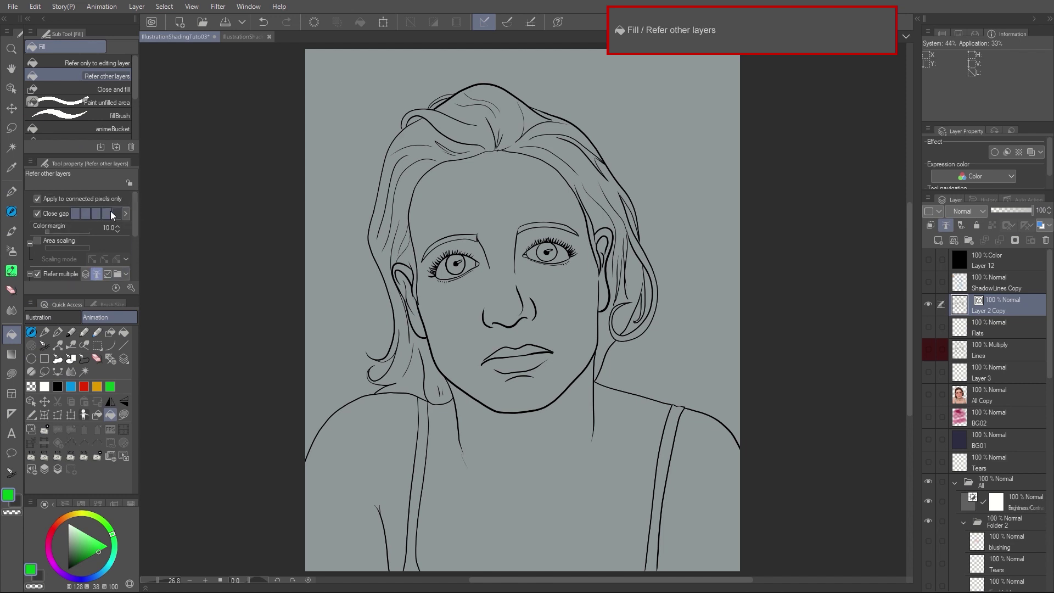
left_click(50, 215)
left_click_drag(135, 200, 139, 250)
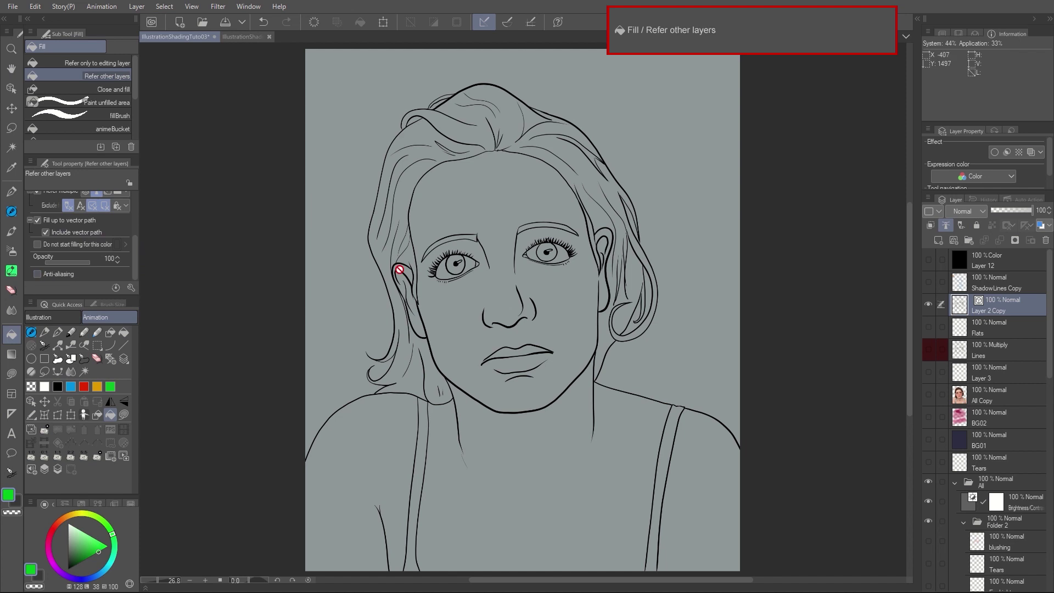
- Make the Flats layer active and visible beneath the reference line art
left_click(974, 283)
left_click(986, 325)
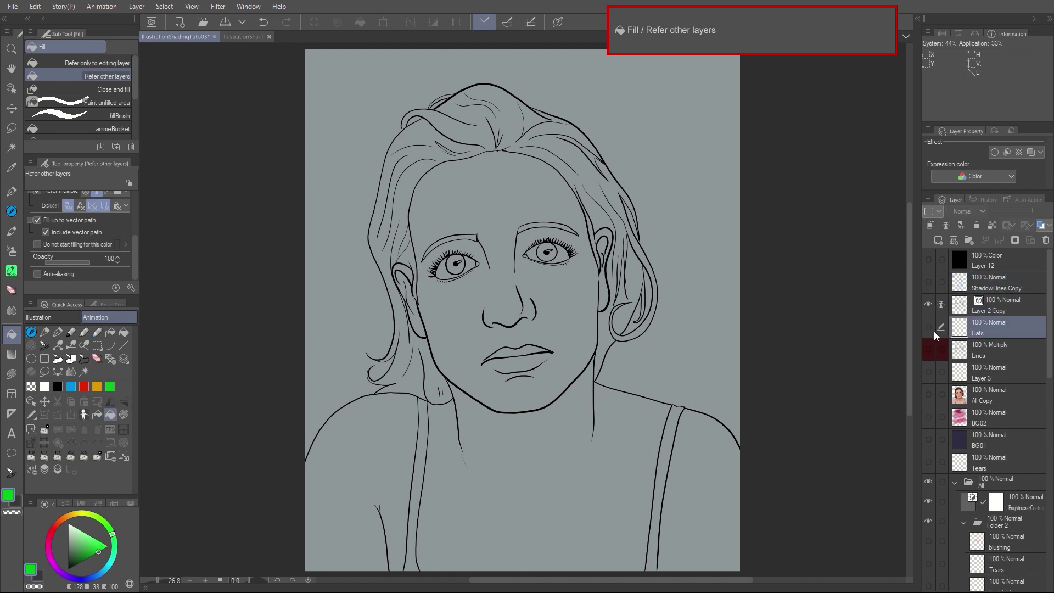
left_click(927, 329)
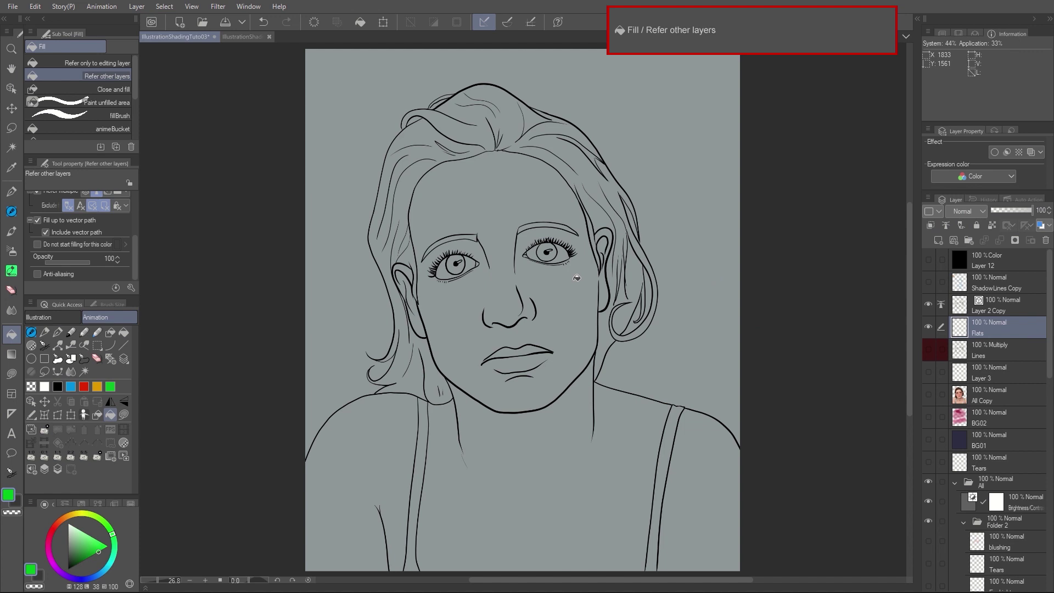
- Choose a brighter green and fill the face, upper lip and the remaining ear on the Flats layer
left_click(100, 544)
left_click(578, 304)
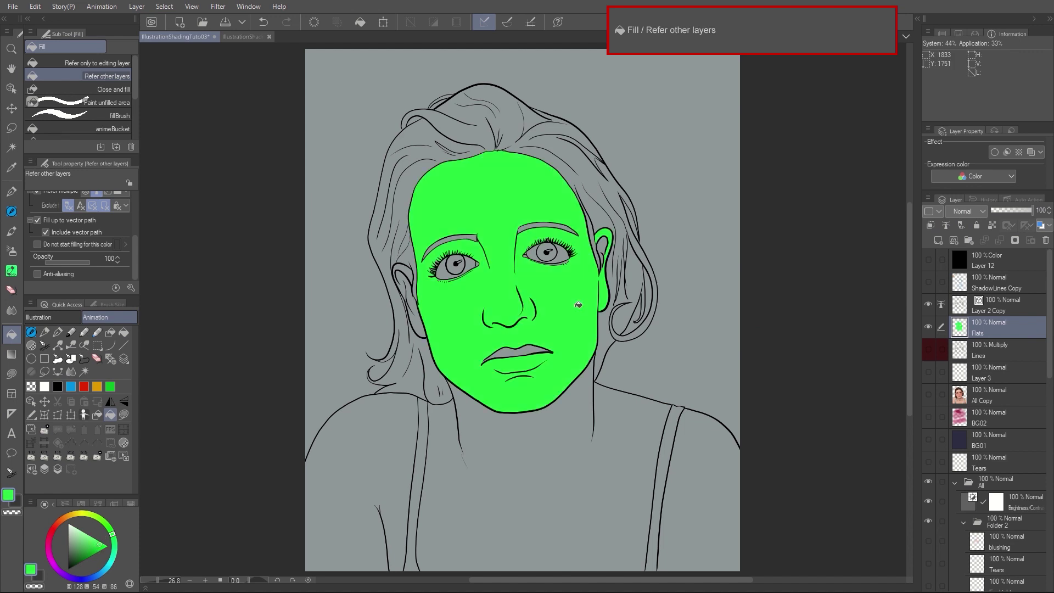
left_click(535, 349)
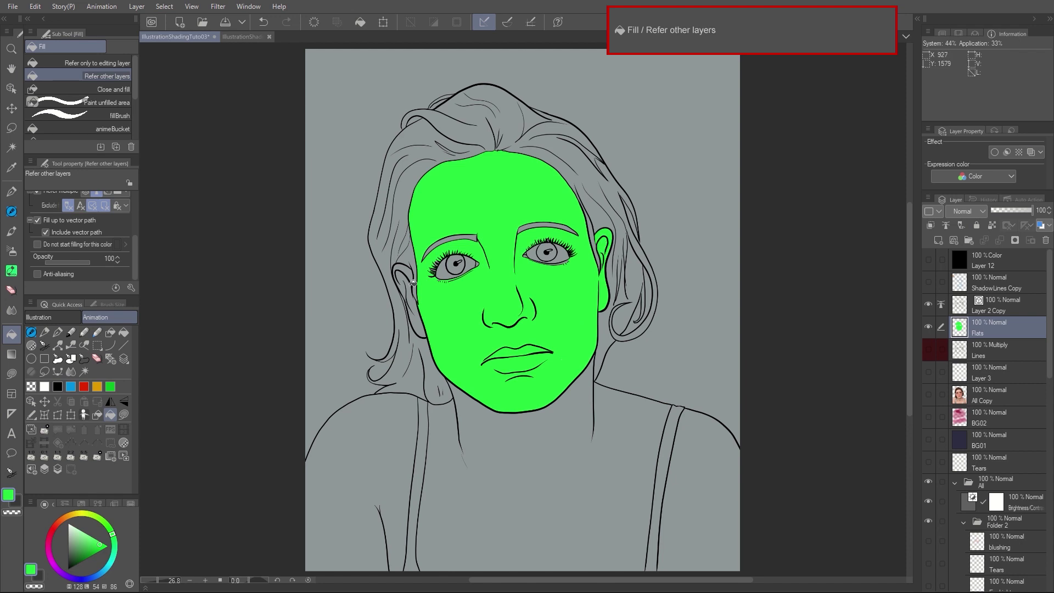
left_click(407, 270)
- Fill the small gap by the outer lower lashes, then hide Layer 2 Copy to inspect the fill edges around the eyes
scroll(595, 260, "up", 3)
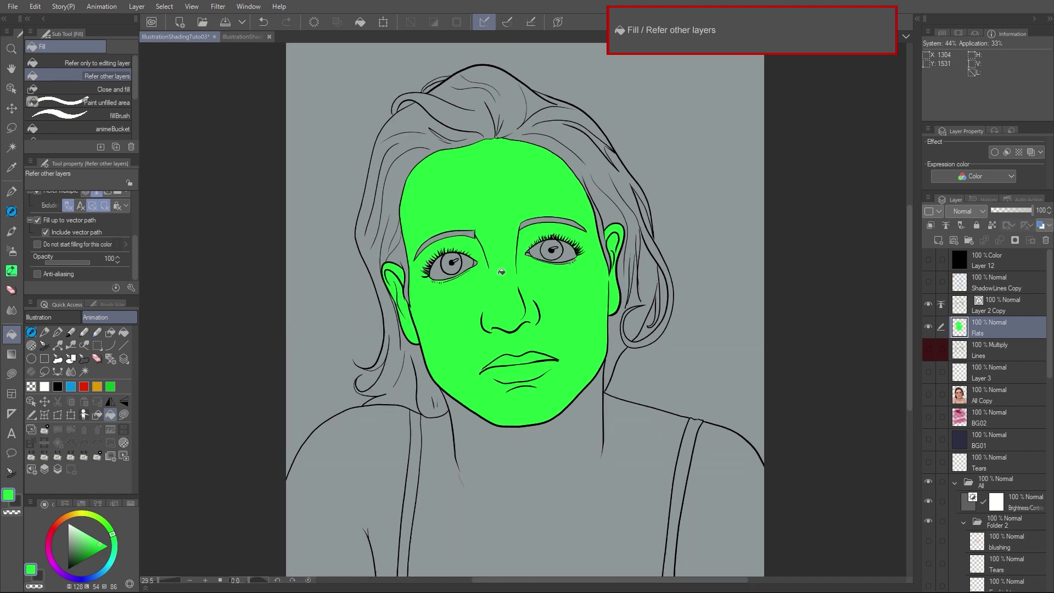
scroll(628, 259, "up", 1)
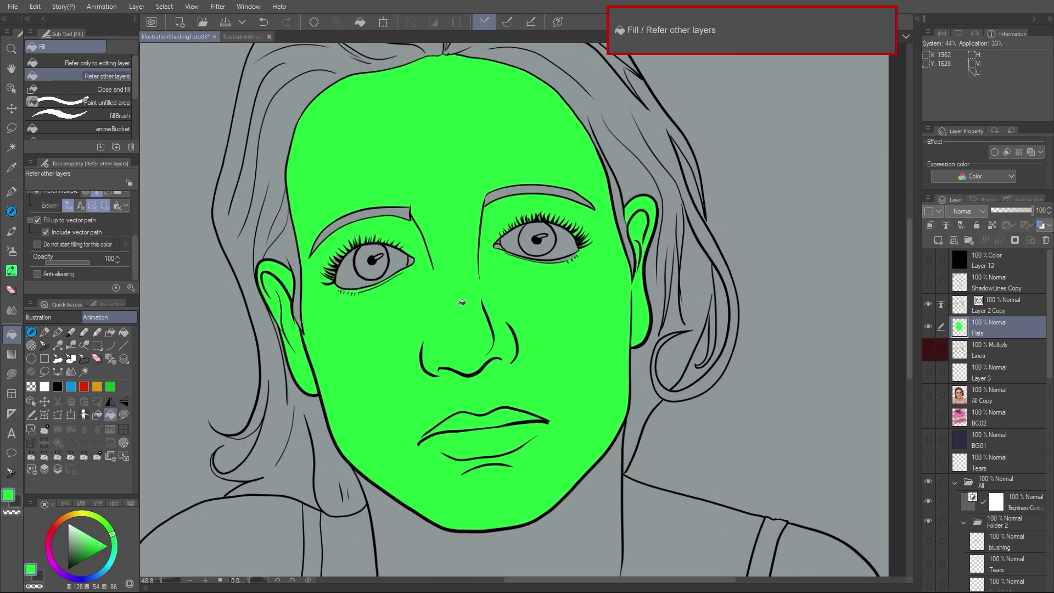
scroll(341, 294, "up", 3)
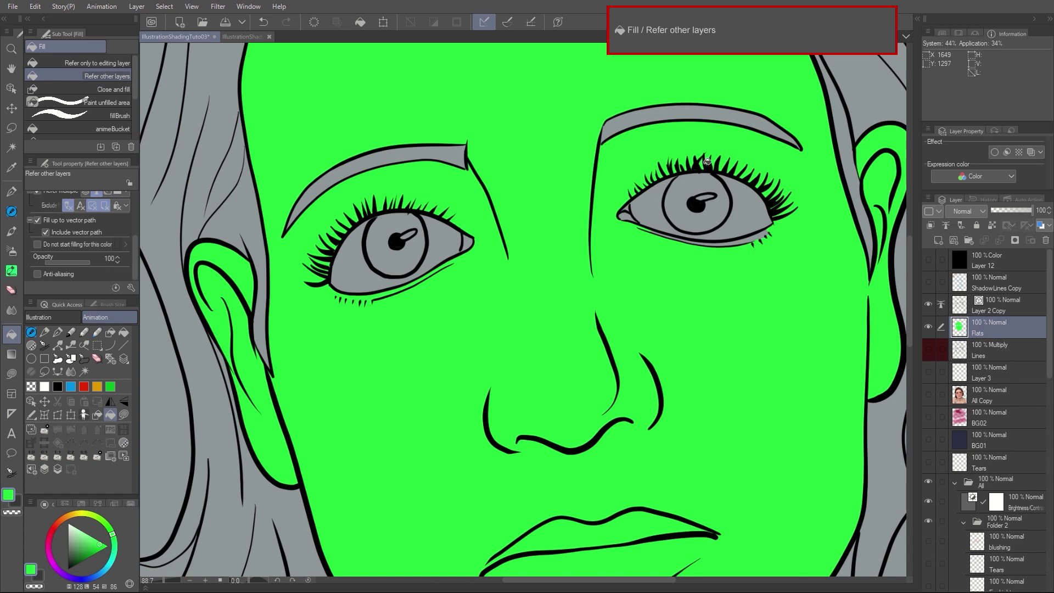
left_click(766, 231)
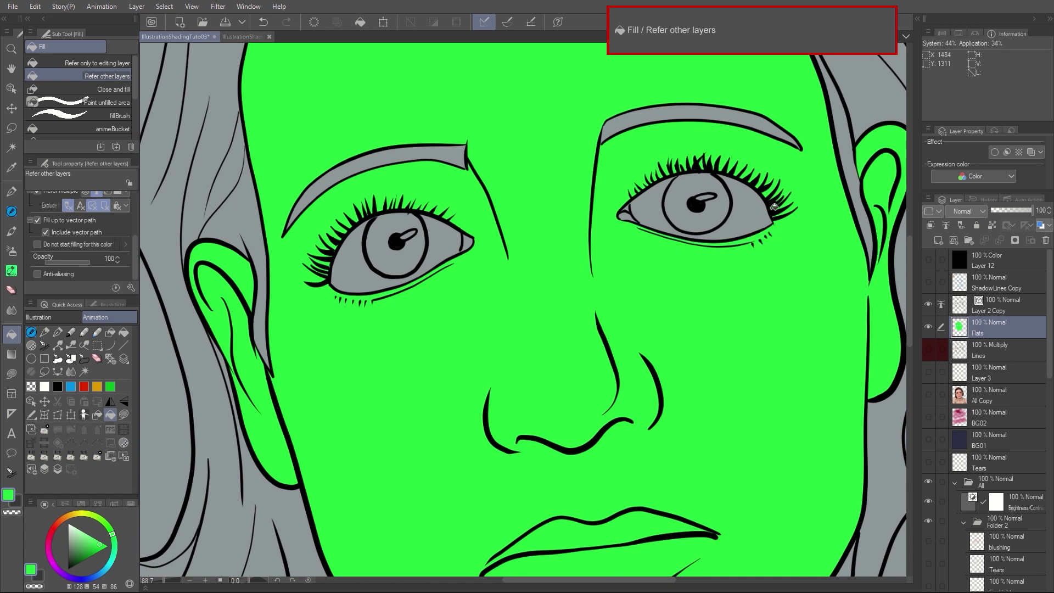
left_click(927, 305)
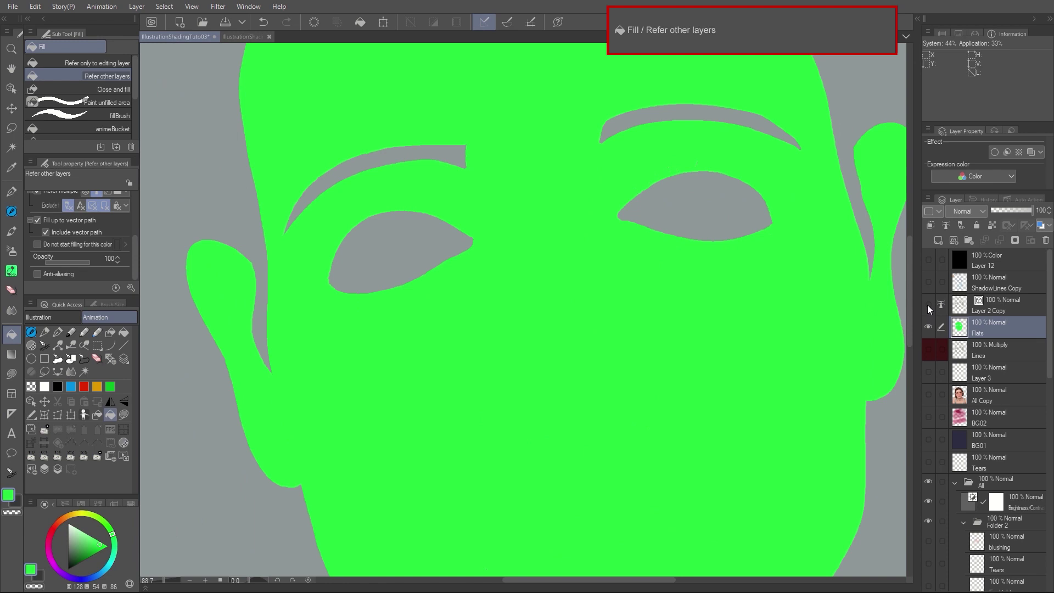
scroll(775, 211, "up", 2)
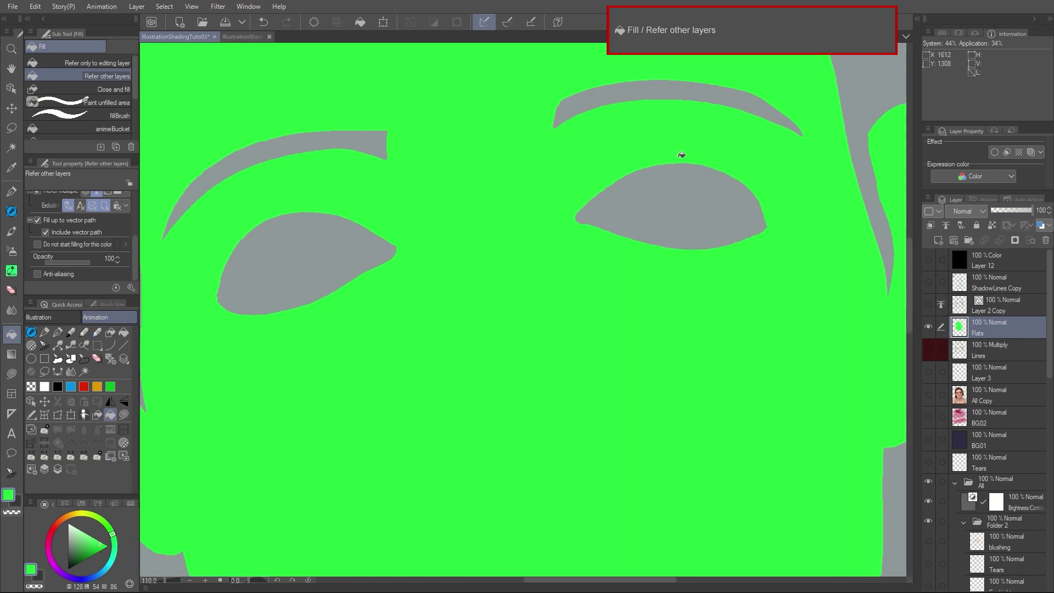
- Outline a small area above the eye with an unsmoothed Lasso selection and clear the selection
left_click(11, 128)
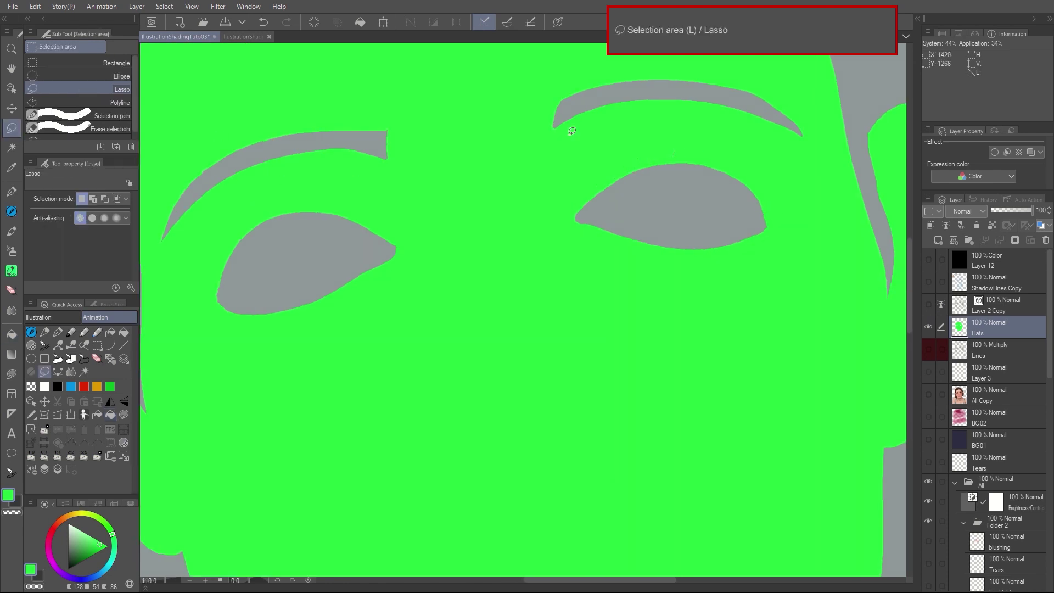
mouse_move(685, 155)
left_mouse_down()
mouse_move(596, 187)
mouse_move(590, 142)
mouse_move(659, 124)
mouse_move(686, 147)
left_mouse_up()
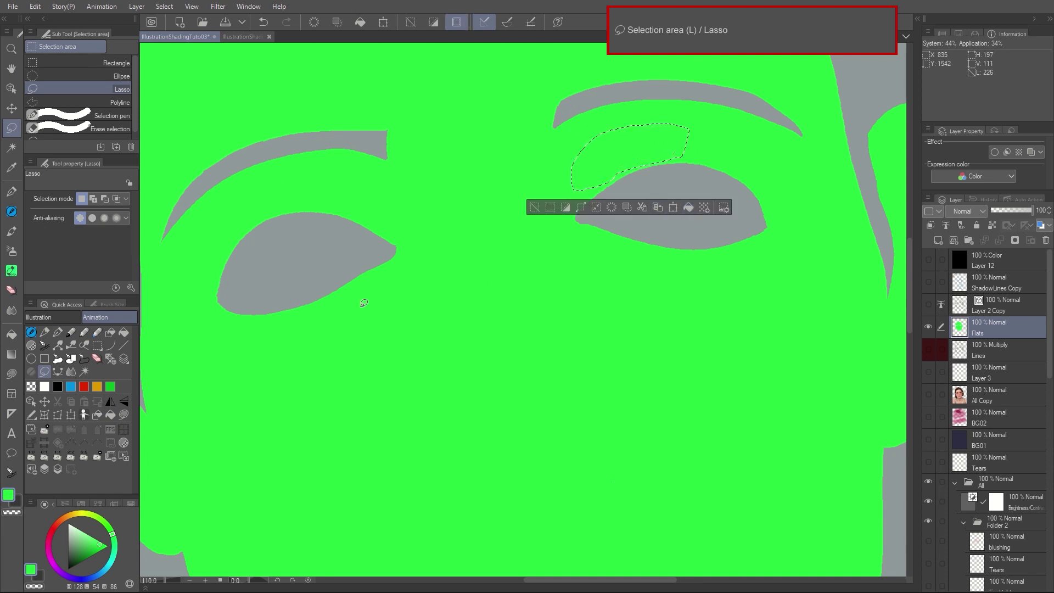
left_click(535, 207)
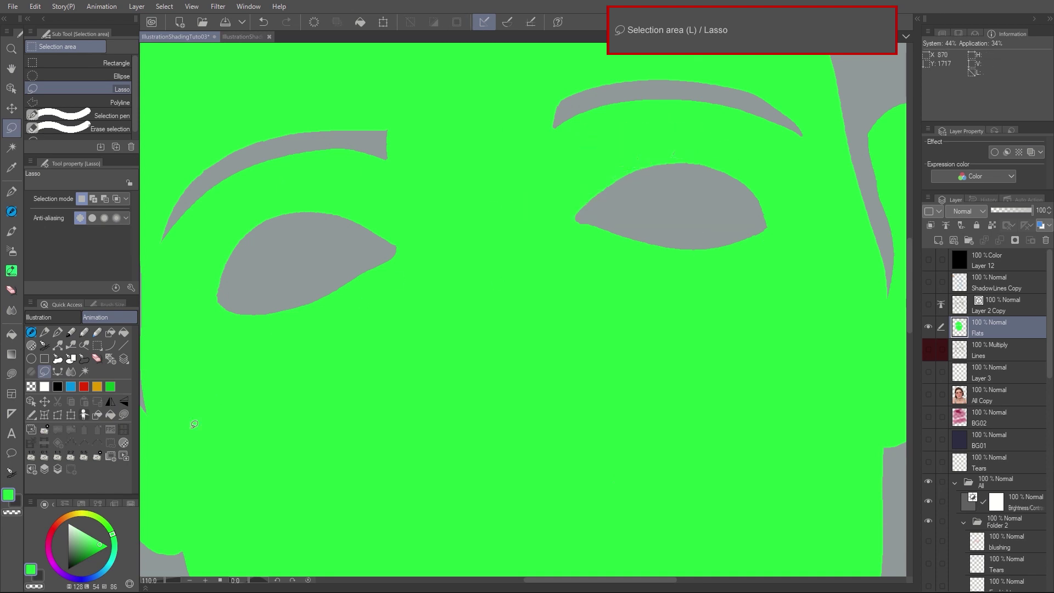
- Use Lasso fill to paint a patch above the same eye in the current green and show Layer 2 Copy again
left_click(12, 374)
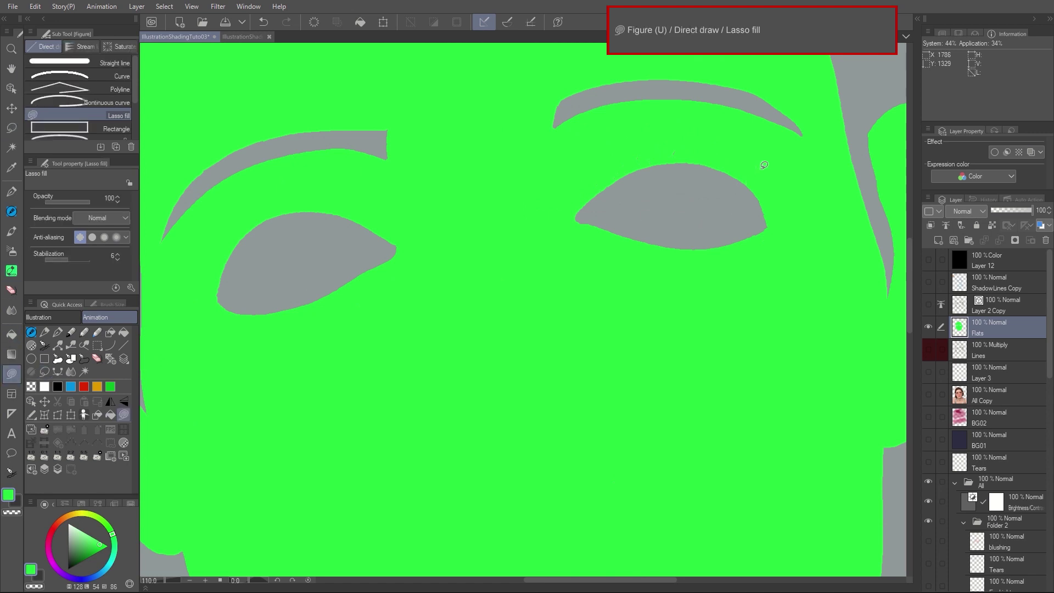
mouse_move(705, 158)
left_mouse_down()
mouse_move(645, 165)
mouse_move(588, 191)
mouse_move(613, 135)
mouse_move(700, 122)
left_mouse_up()
scroll(406, 258, "down", 4)
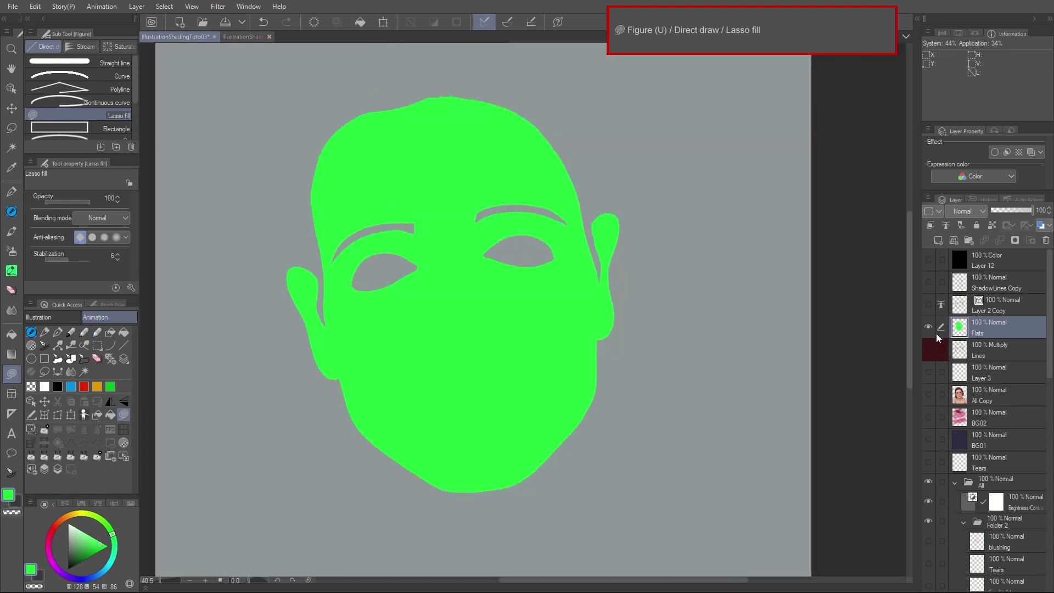
left_click(927, 304)
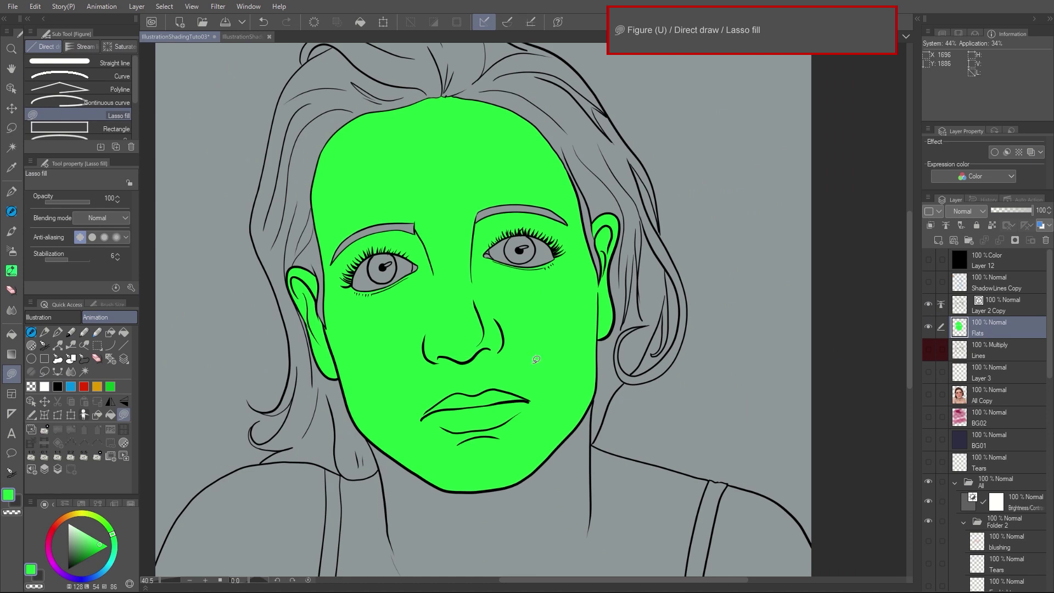
- Choose a darker green and fill the neck, chest and both shoulders with the Refer other layers Fill tool
left_click_drag(94, 548, 87, 555)
left_click_drag(626, 435, 676, 233)
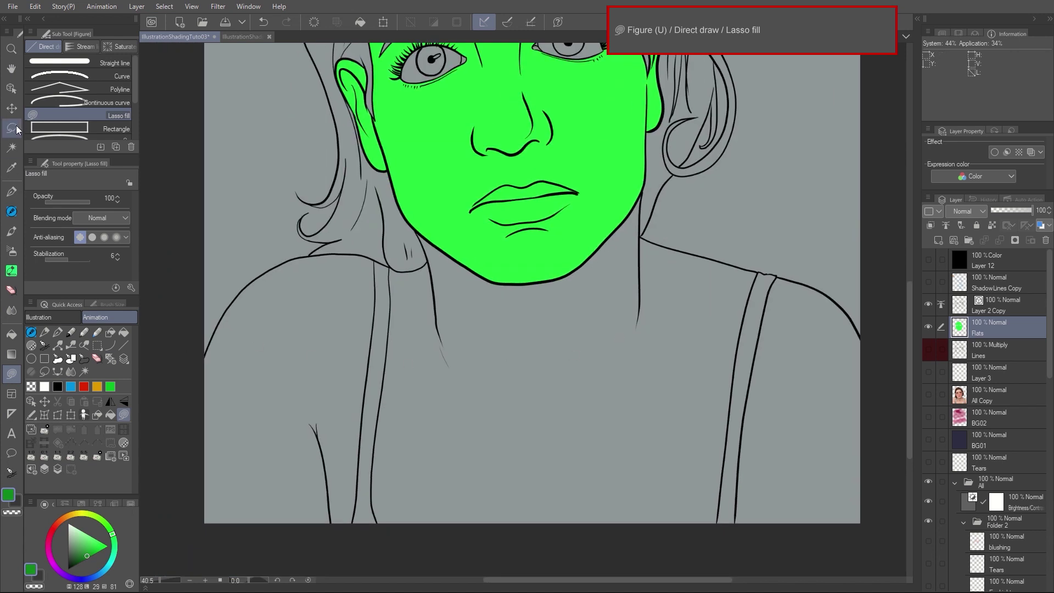
left_click(11, 334)
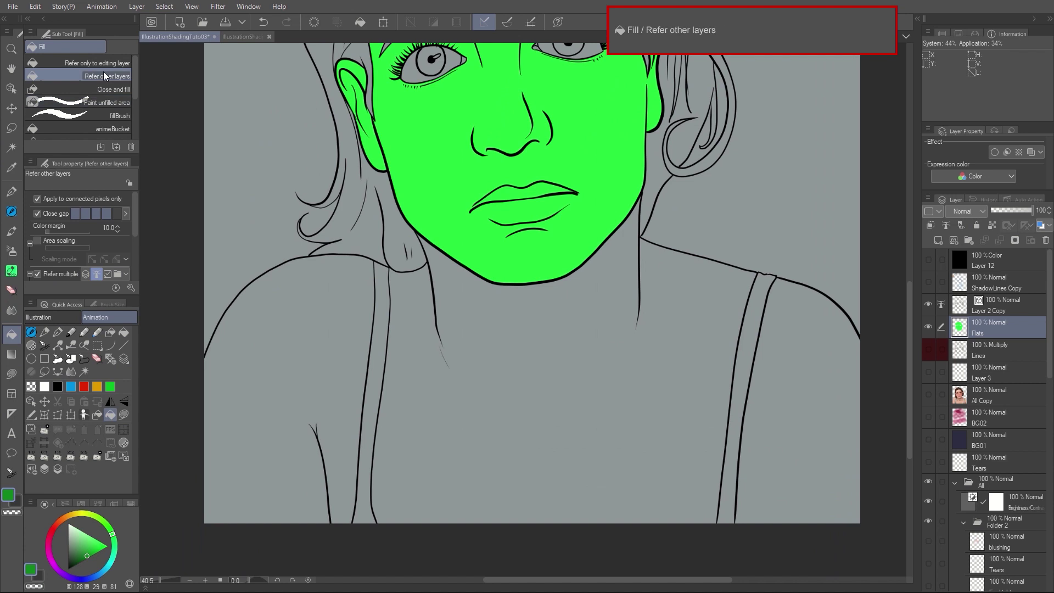
left_click(637, 398)
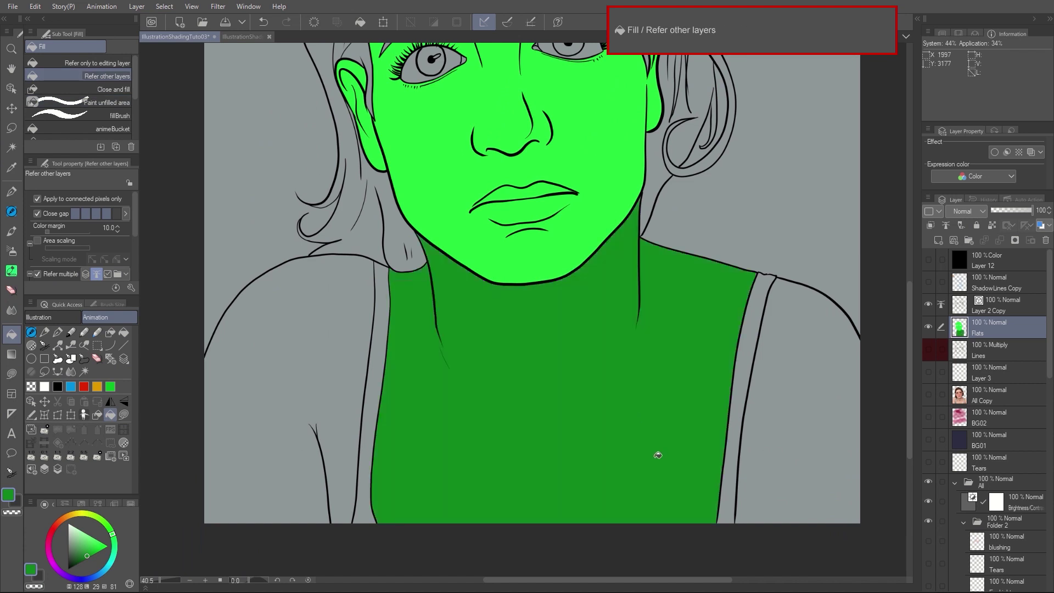
left_click(800, 413)
left_click(325, 360)
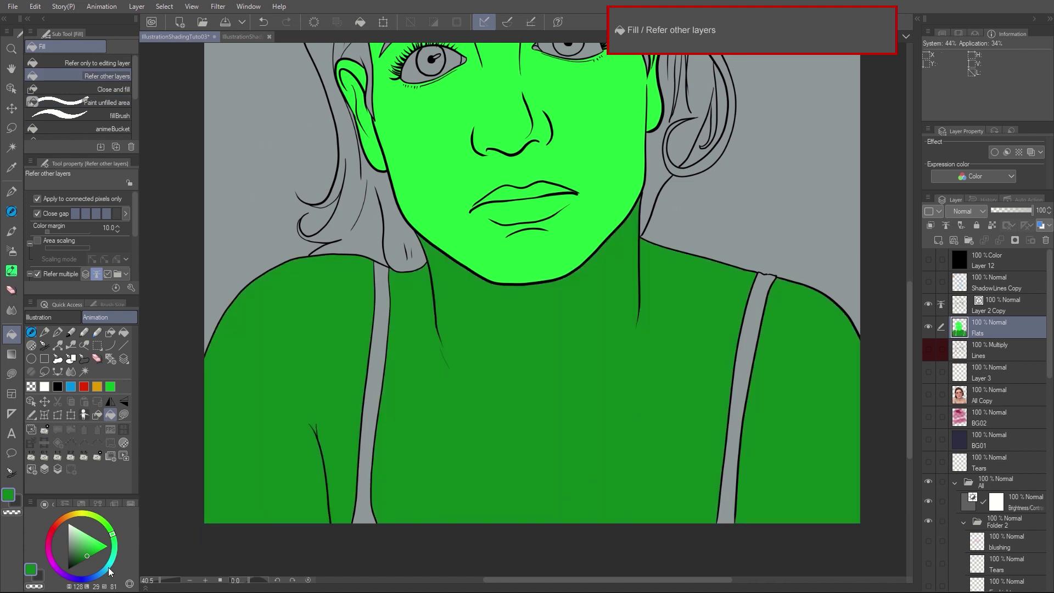
- Fill both shoulder straps with a bright yellow, replacing the first olive fill
left_click(83, 515)
left_click(372, 415)
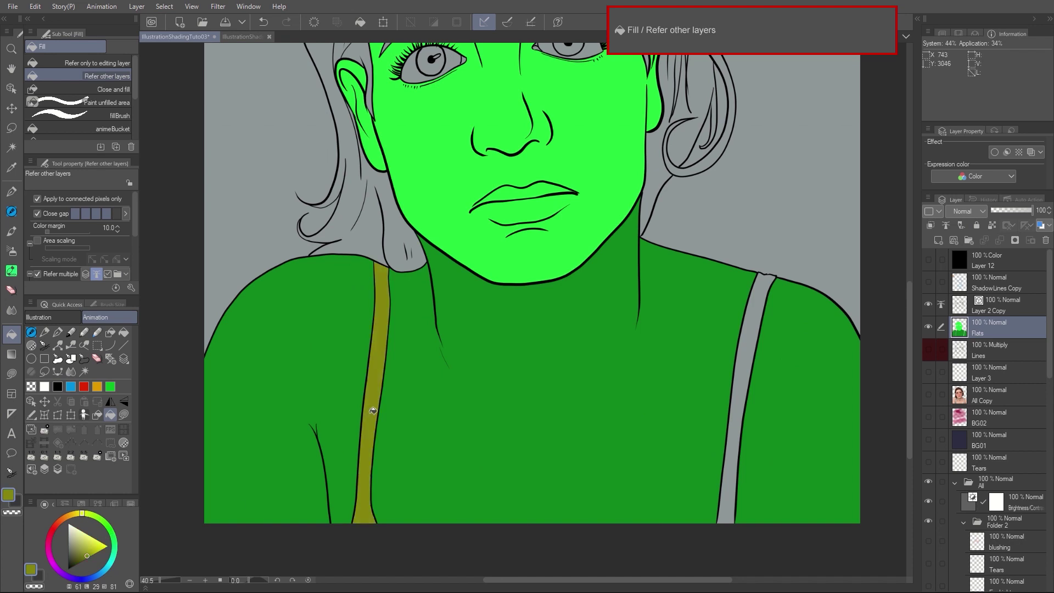
left_click(96, 547)
left_click(377, 377)
left_click(741, 451)
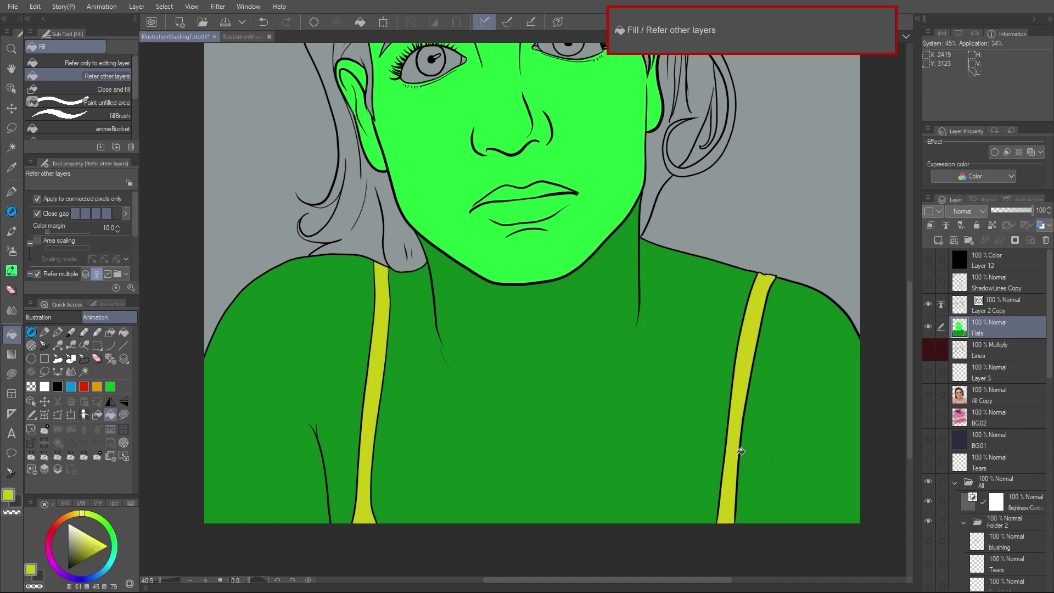
- Choose a bright red and fill the main hair areas and both eyebrows on the Flats layer
left_click(64, 519)
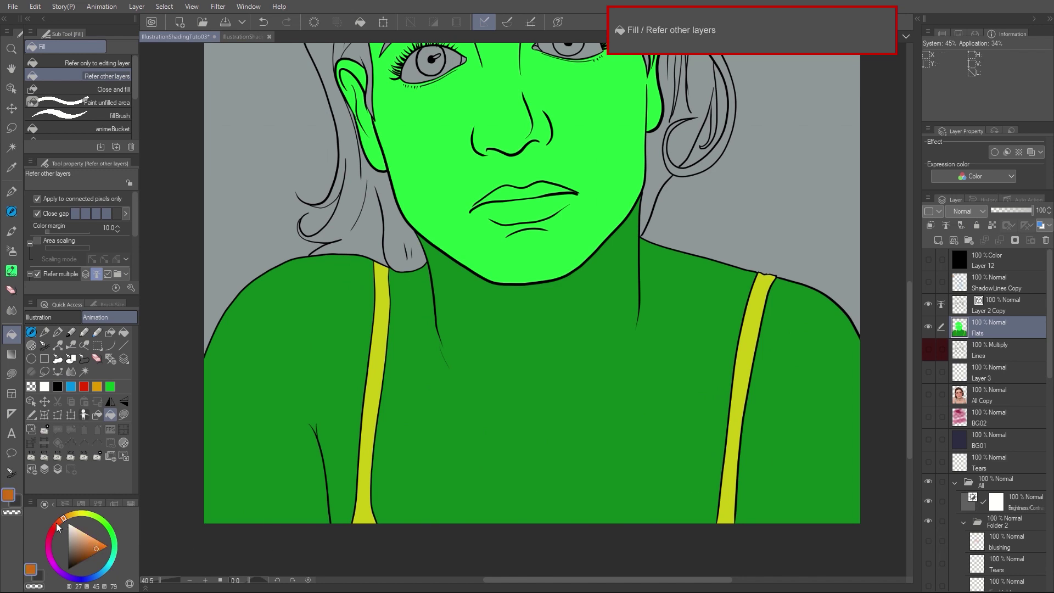
left_click(58, 525)
left_click(104, 546)
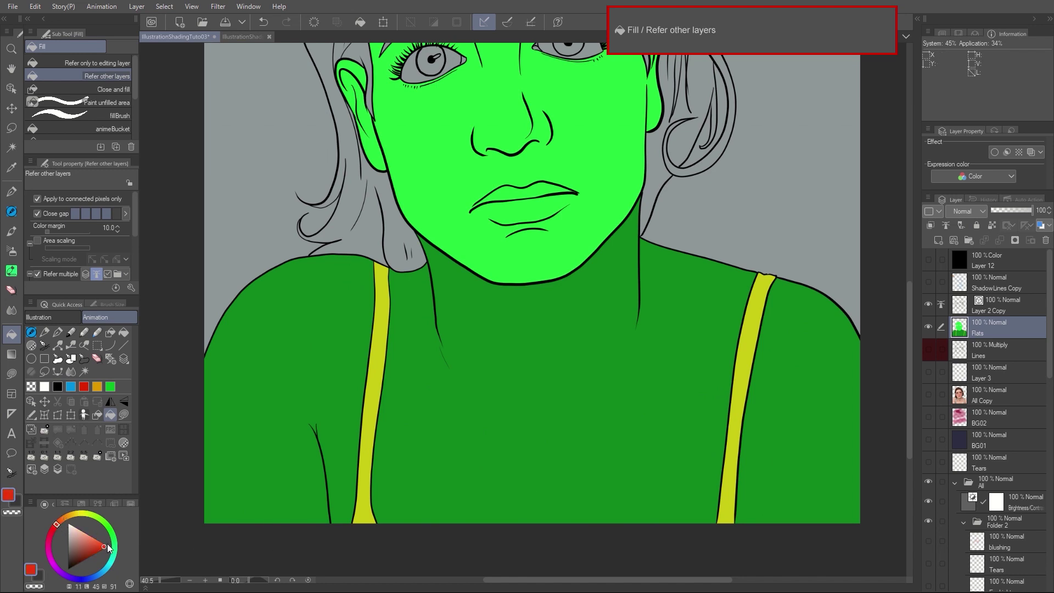
left_click(685, 129)
left_click_drag(713, 229, 689, 467)
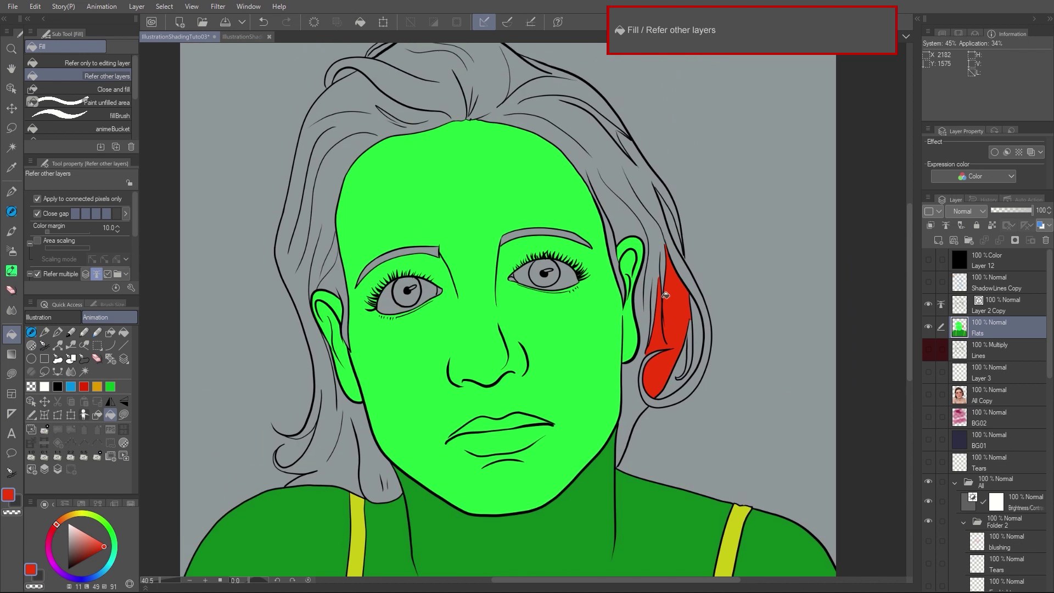
left_click(653, 219)
left_click(565, 235)
left_click(423, 255)
left_click(354, 150)
left_click(391, 115)
left_click(338, 271)
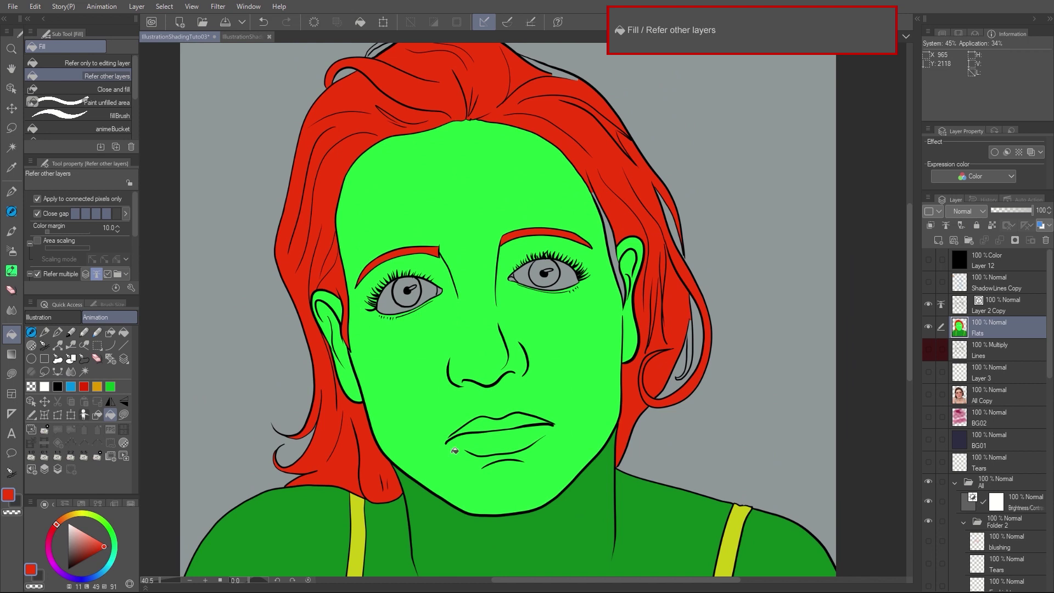
- Fill the remaining hair gaps beside the ear, in the loose side strand and near the crown with the same red
left_click(617, 240)
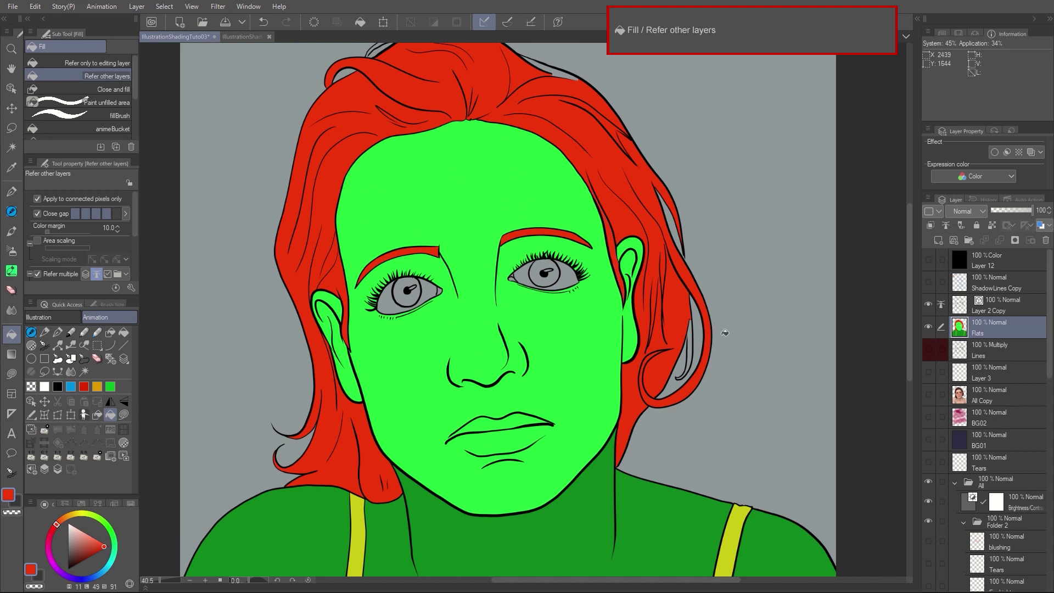
left_click(692, 340)
left_click(567, 73)
left_click_drag(539, 105, 582, 154)
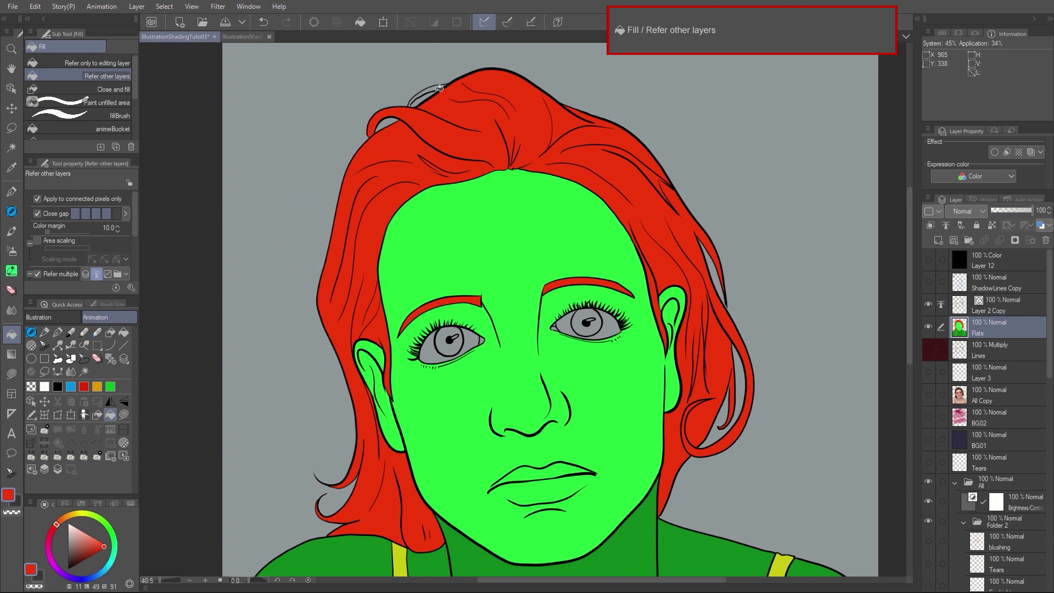
left_click_drag(764, 424, 751, 324)
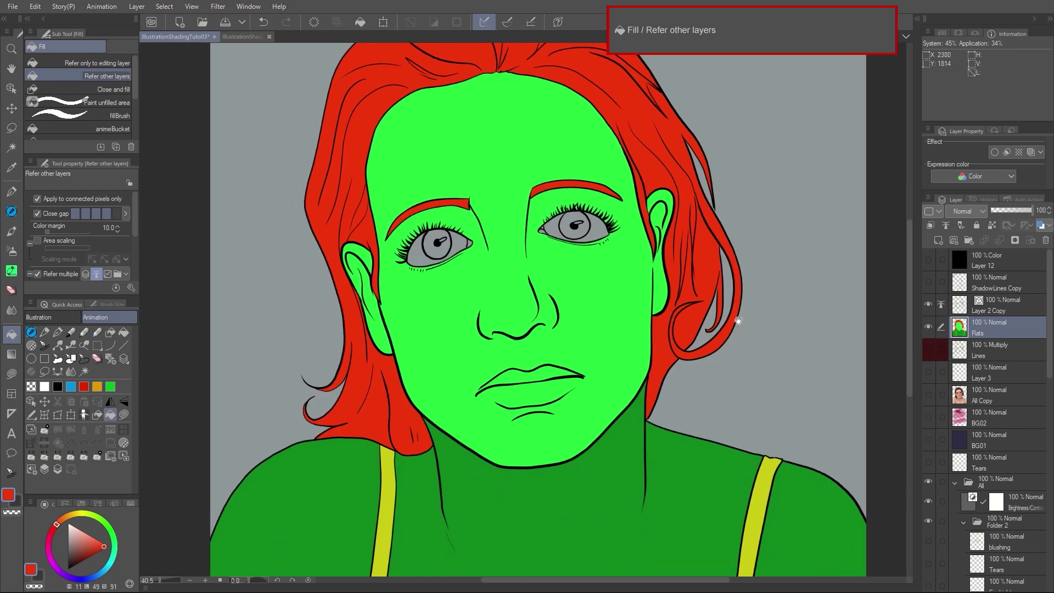
- Fill both irises with purple and the rest of both eyes with light blue
left_click(60, 571)
left_click(434, 246)
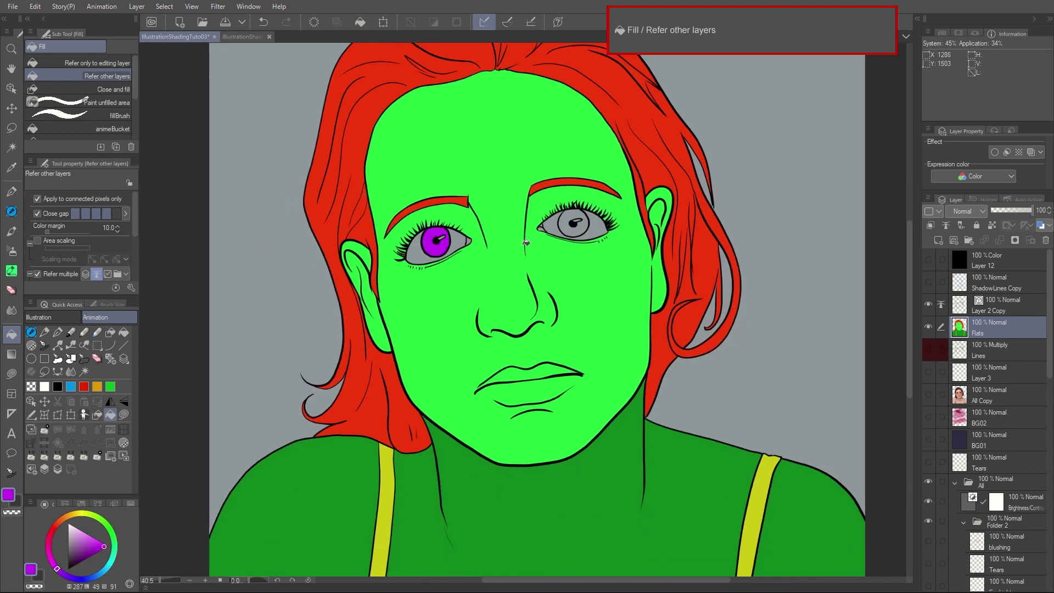
left_click(574, 226)
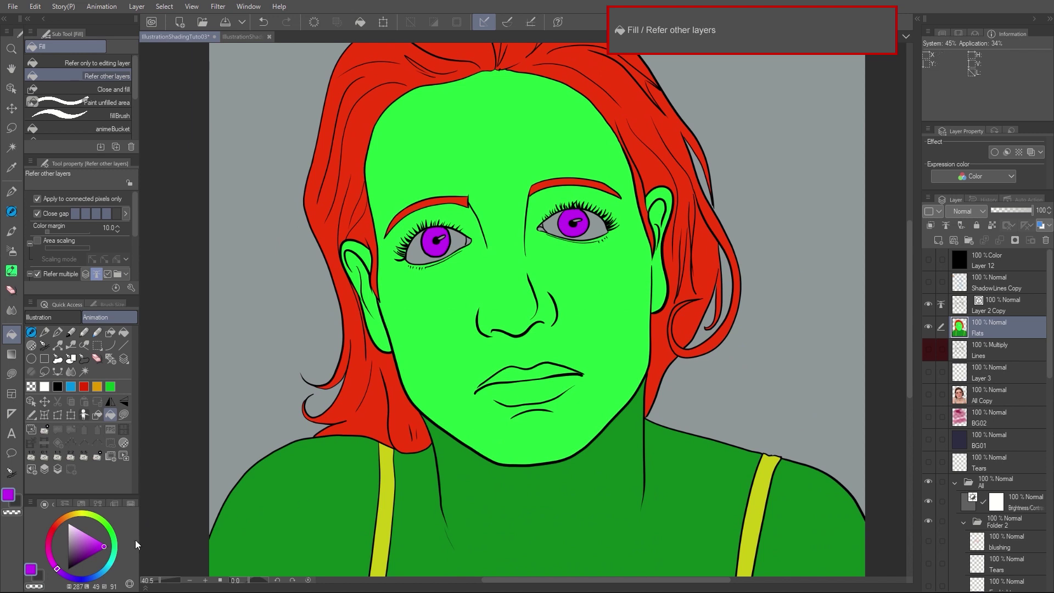
left_click(106, 570)
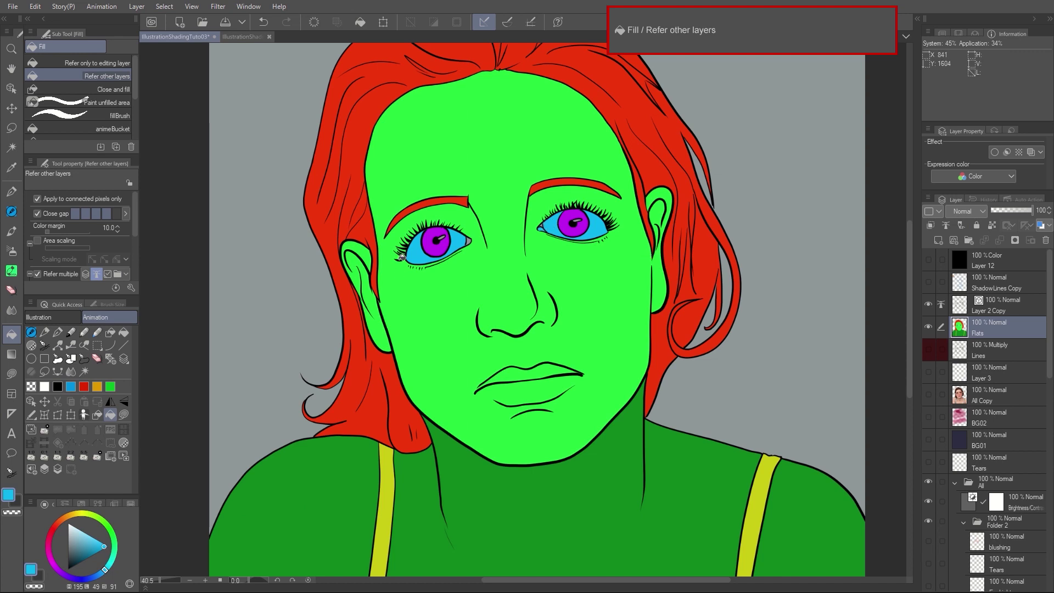
scroll(439, 255, "up", 3)
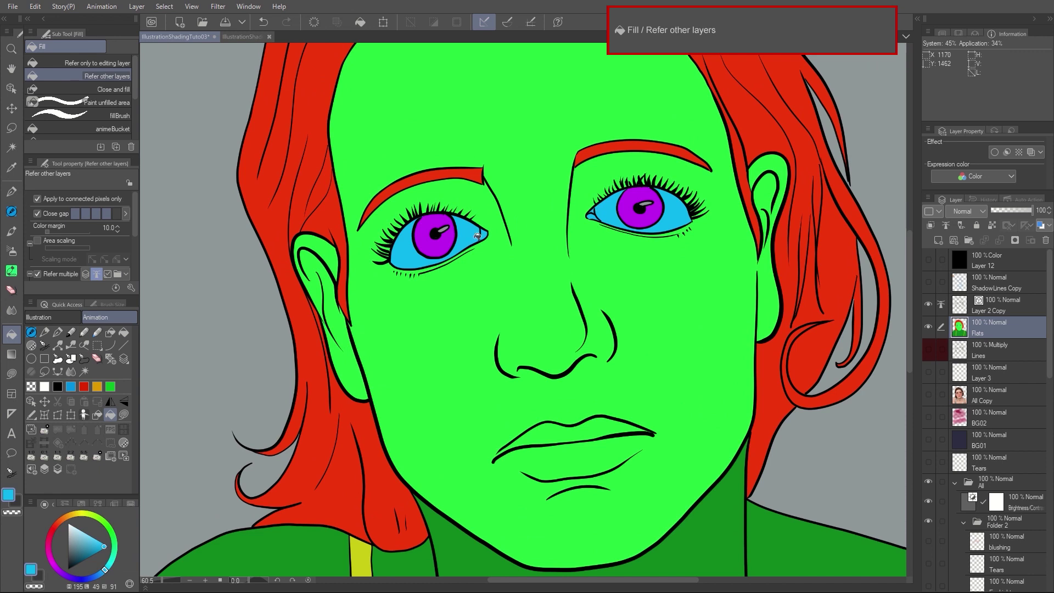
key("ctrl+0")
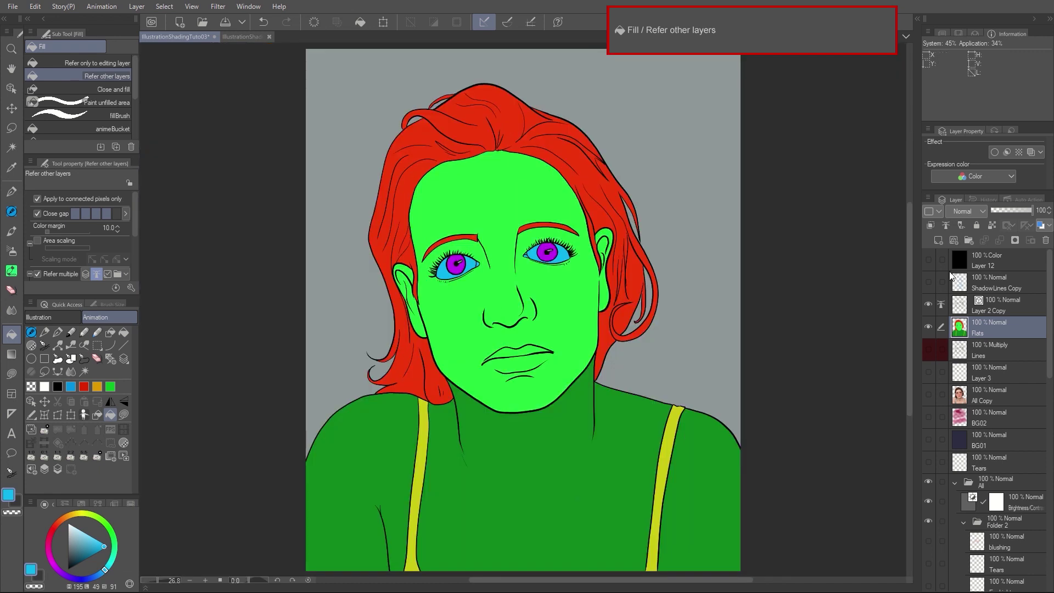
- Make Flats the reference layer instead of Layer 2 Copy and add a new raster layer above it
left_click(958, 310)
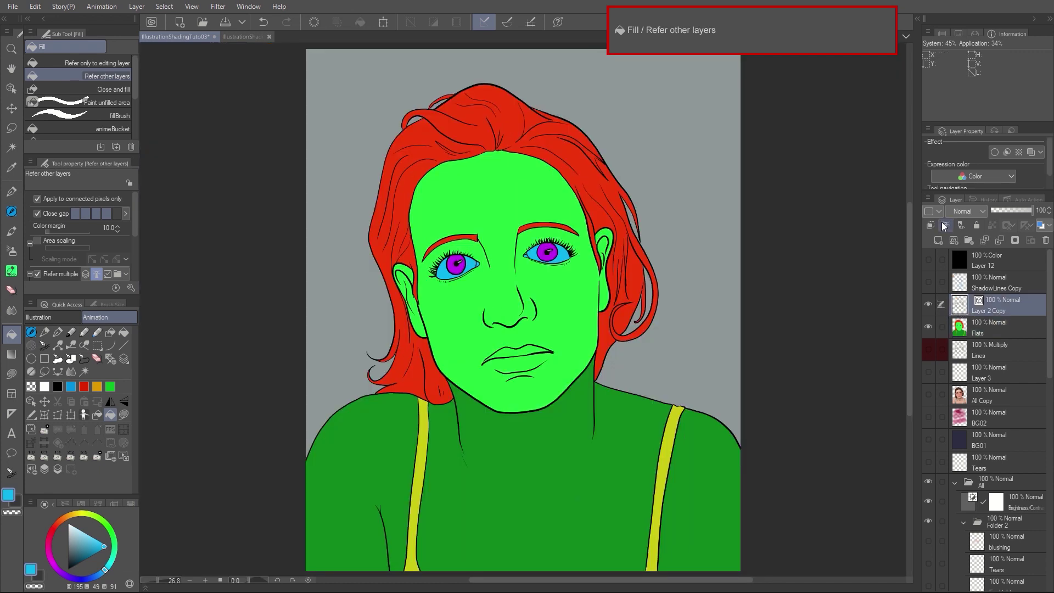
left_click(980, 331)
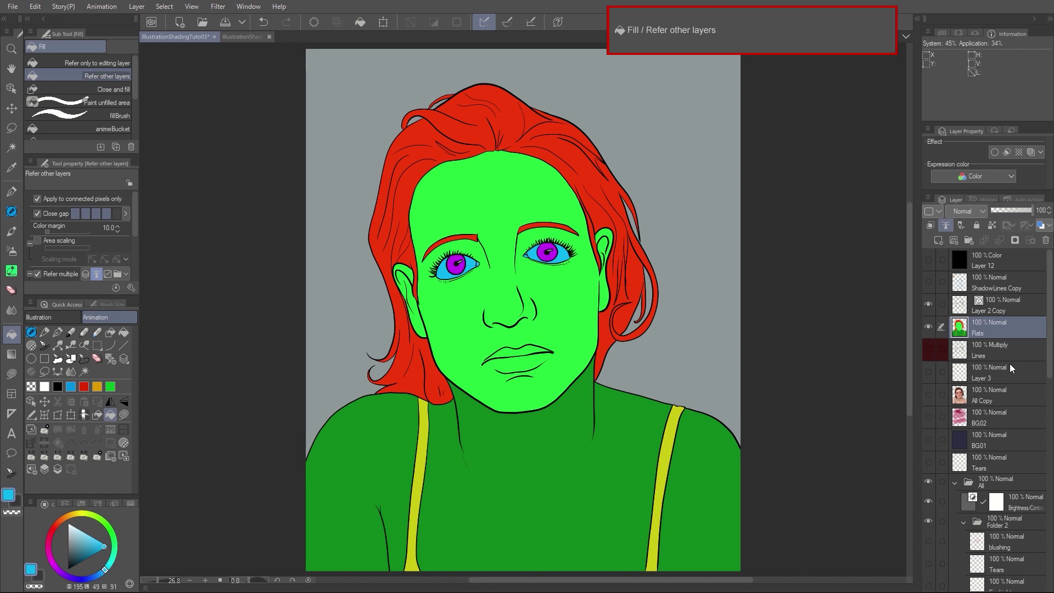
left_click(939, 241)
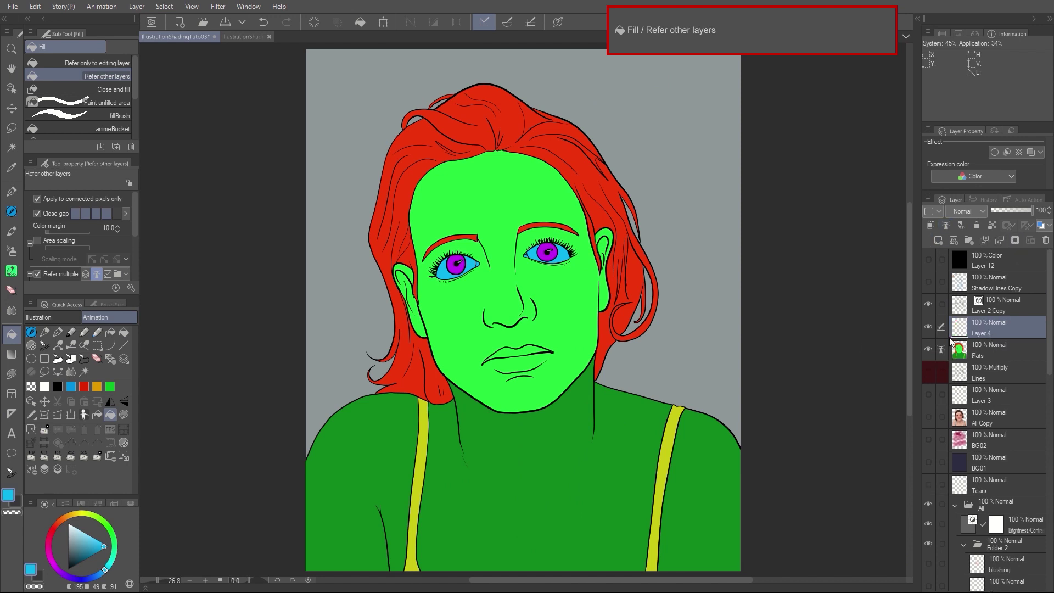
- Try the SelectColor tool with the reference layer on the face, hair, eye whites and straps in turn, and clear the selection
left_click(11, 147)
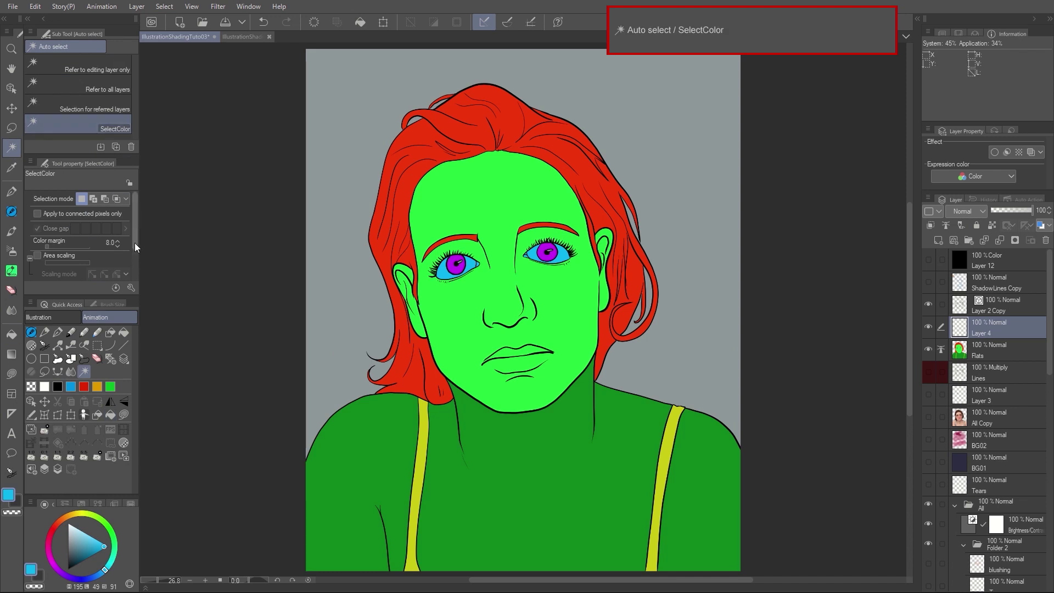
scroll(137, 248, "down", 3)
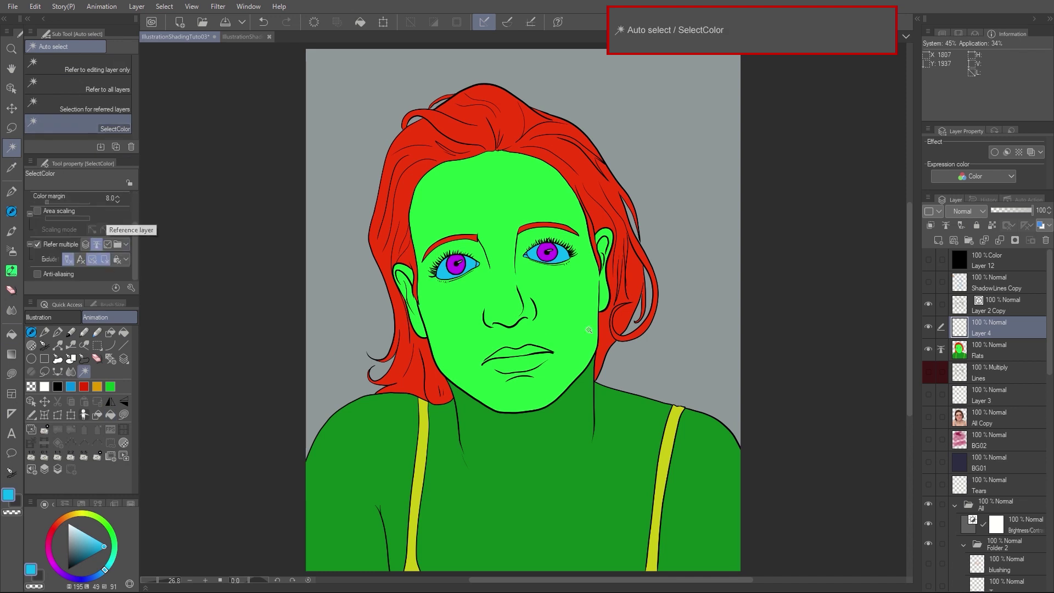
left_click(585, 319)
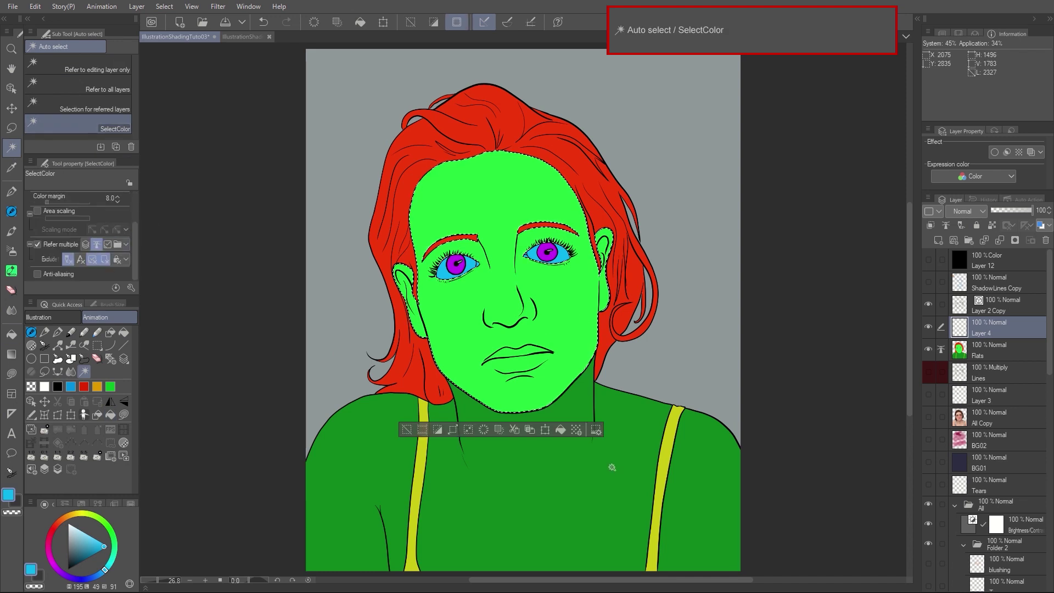
left_click(631, 286, "shift")
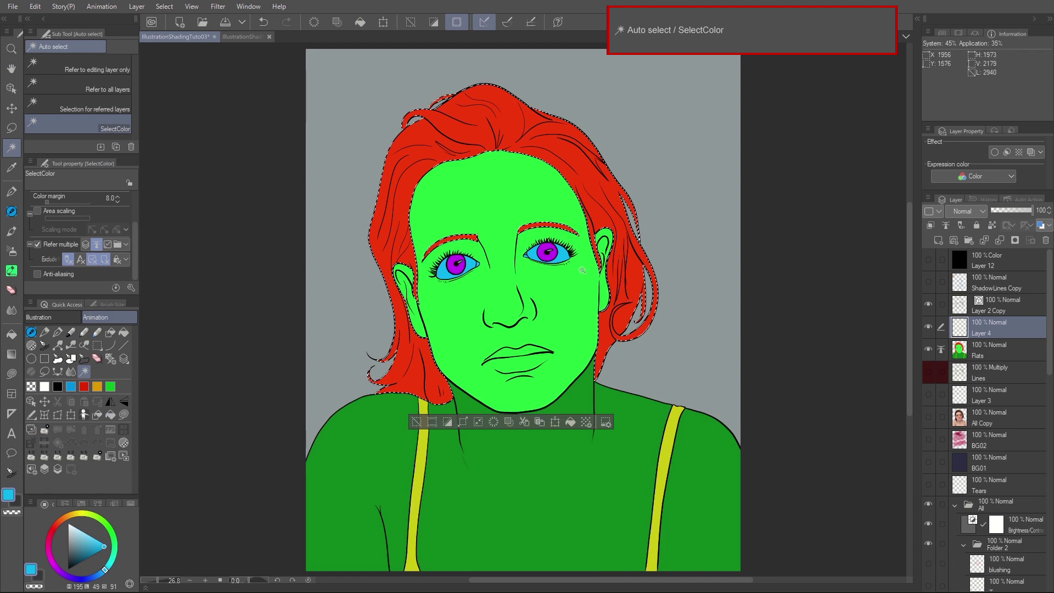
left_click(565, 258)
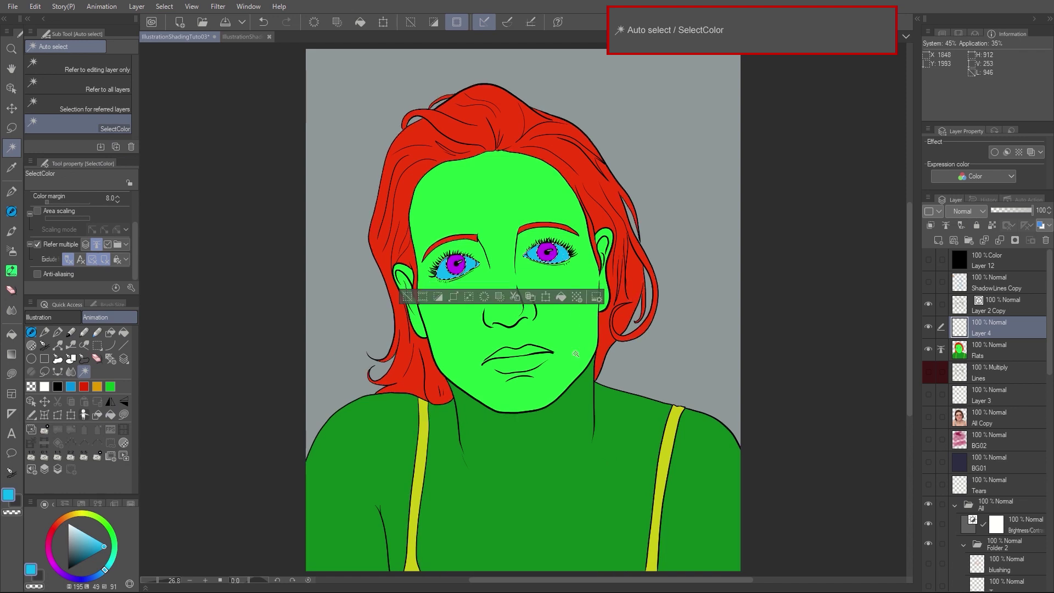
left_click(423, 464)
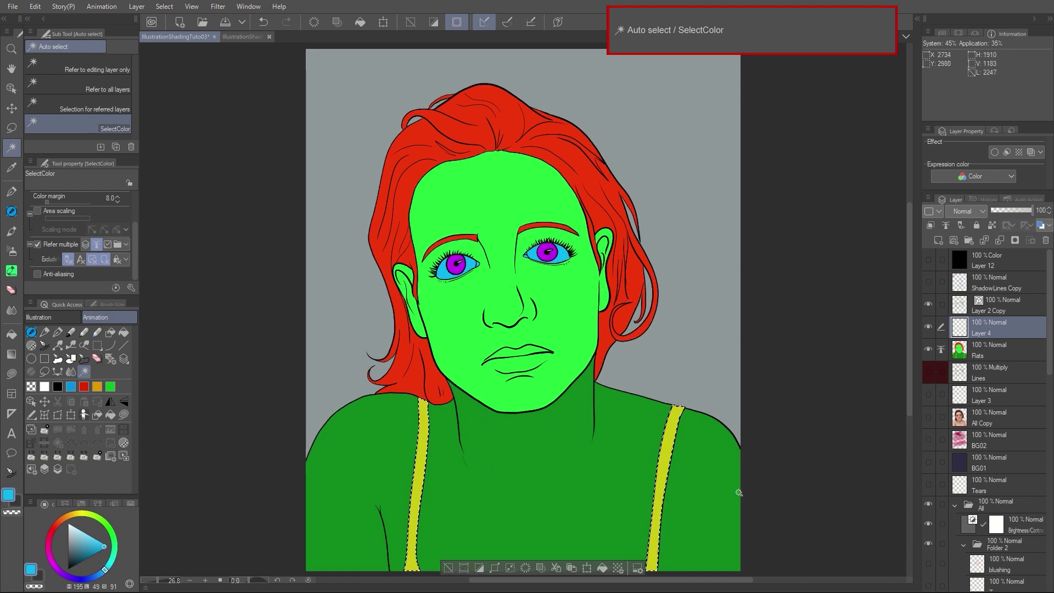
left_click(450, 567)
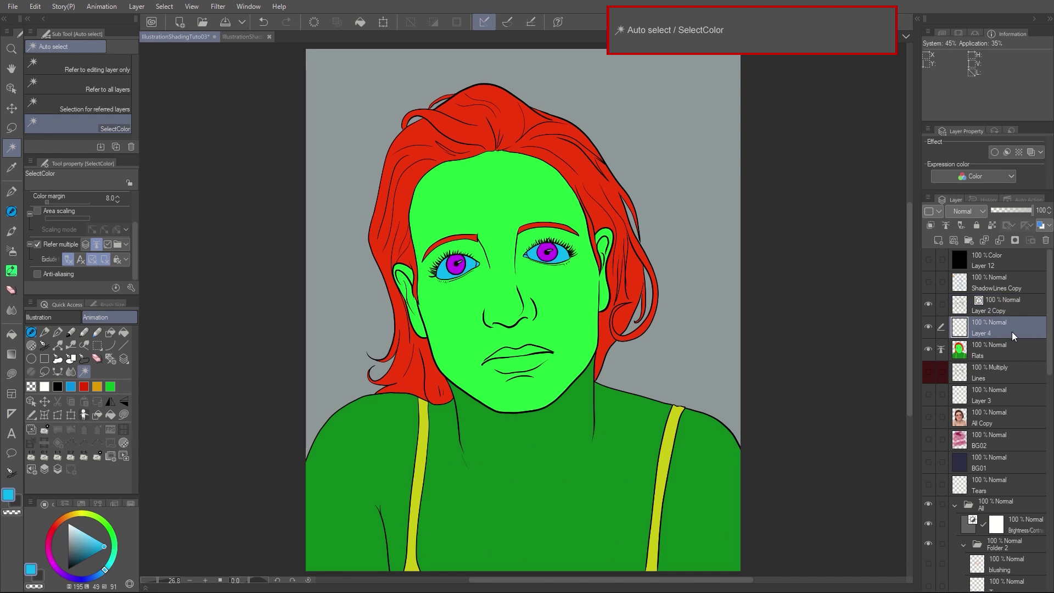
- Delete Layer 4 together with Flats, and make the ShadowLines Copy layer active and visible
left_click(1004, 354, "ctrl")
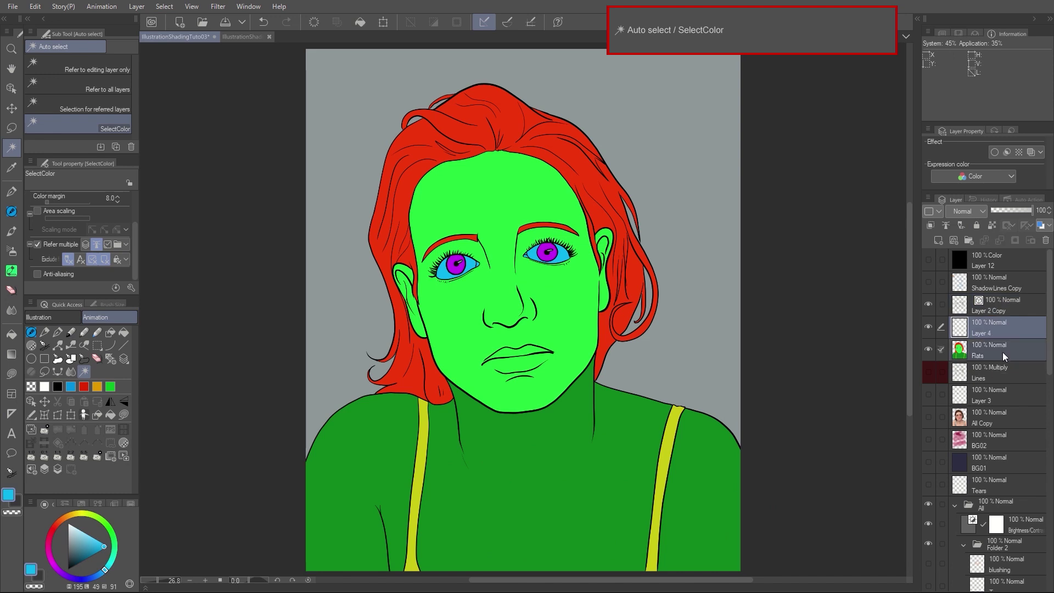
left_click(1046, 240)
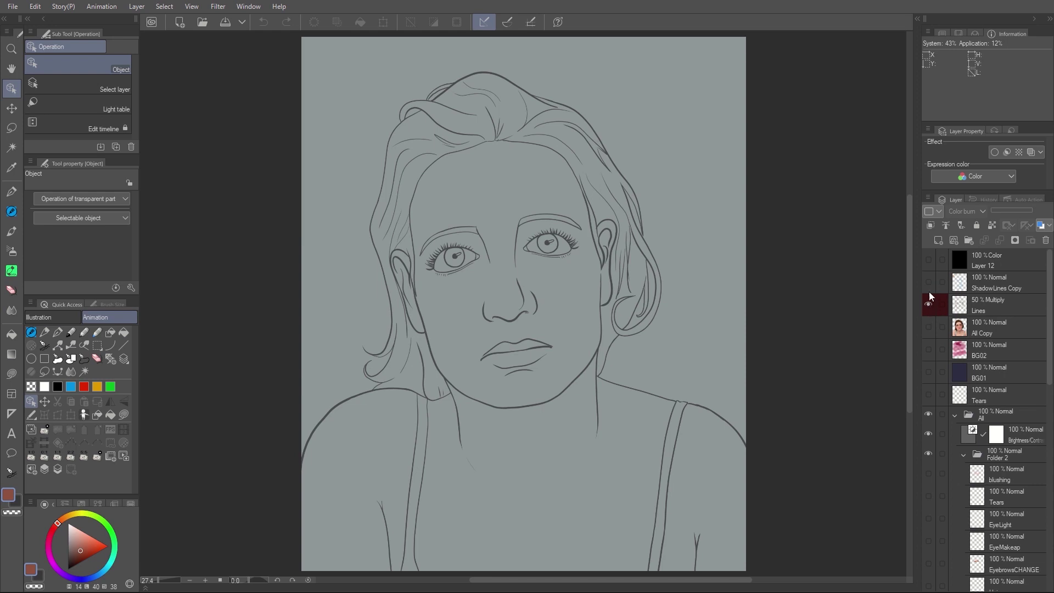
left_click(974, 285)
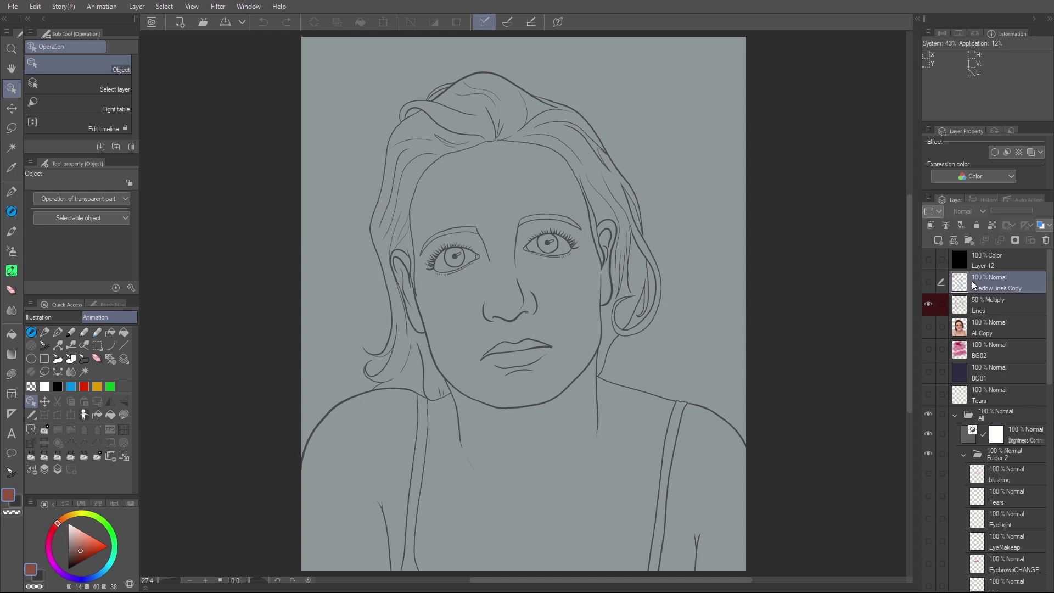
left_click(928, 283)
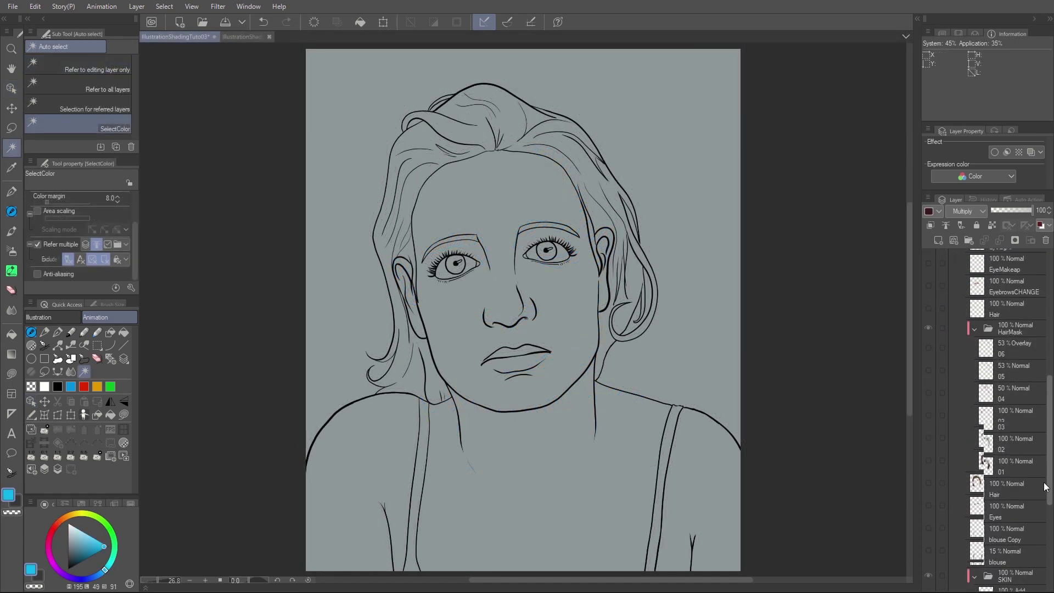
- Make the SkinBase layer active and visible
left_click_drag(1045, 487, 1049, 564)
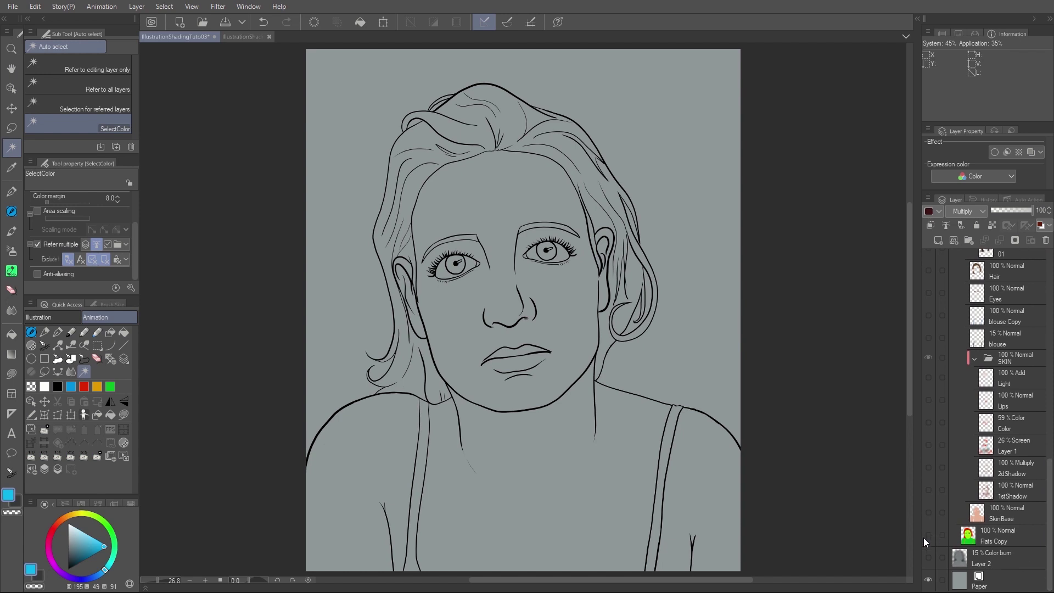
left_click(995, 516)
left_click(929, 514)
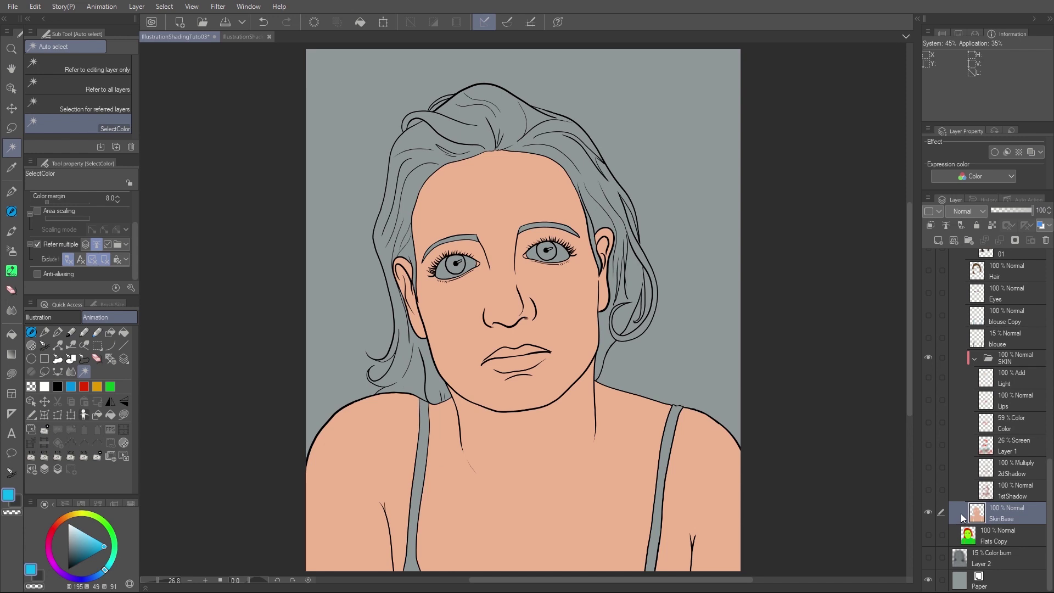
- Turn off clipping to the layer below for the SKIN folder, and make its 1stShadow layer active and visible
left_click(1014, 361)
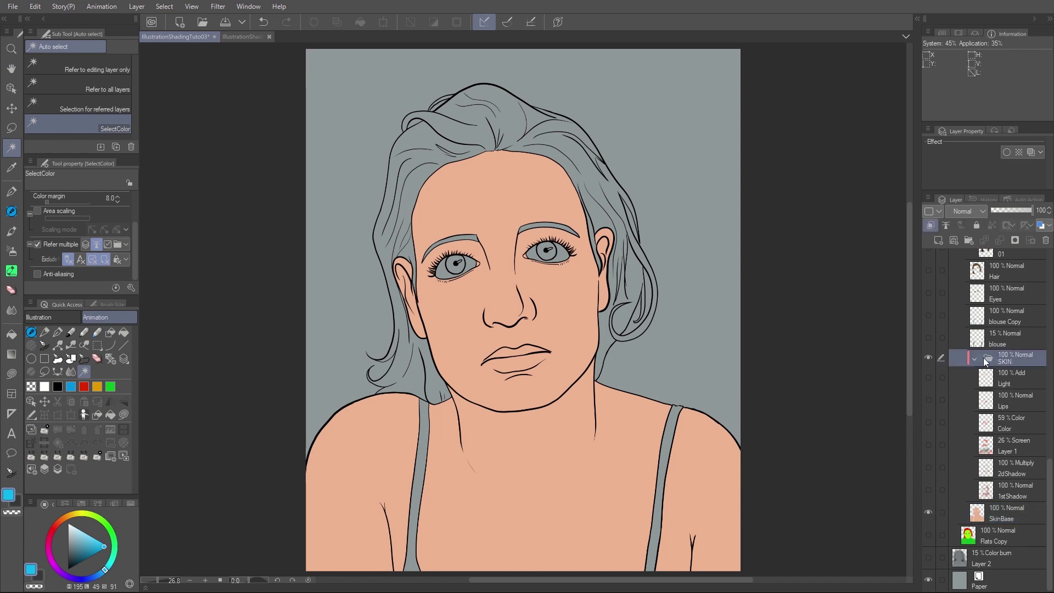
left_click(930, 226)
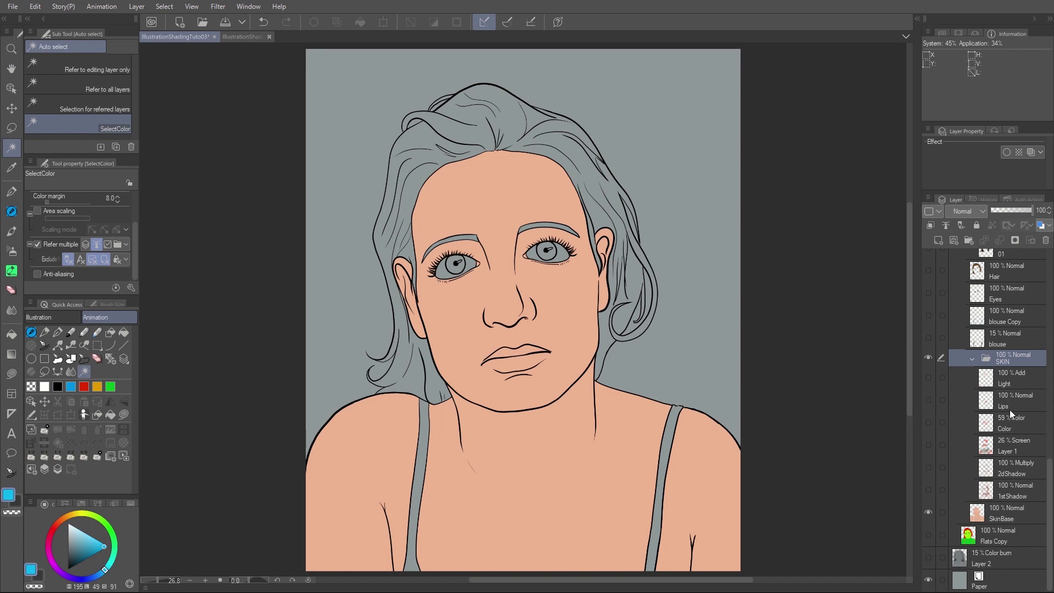
left_click(995, 492)
left_click(932, 496)
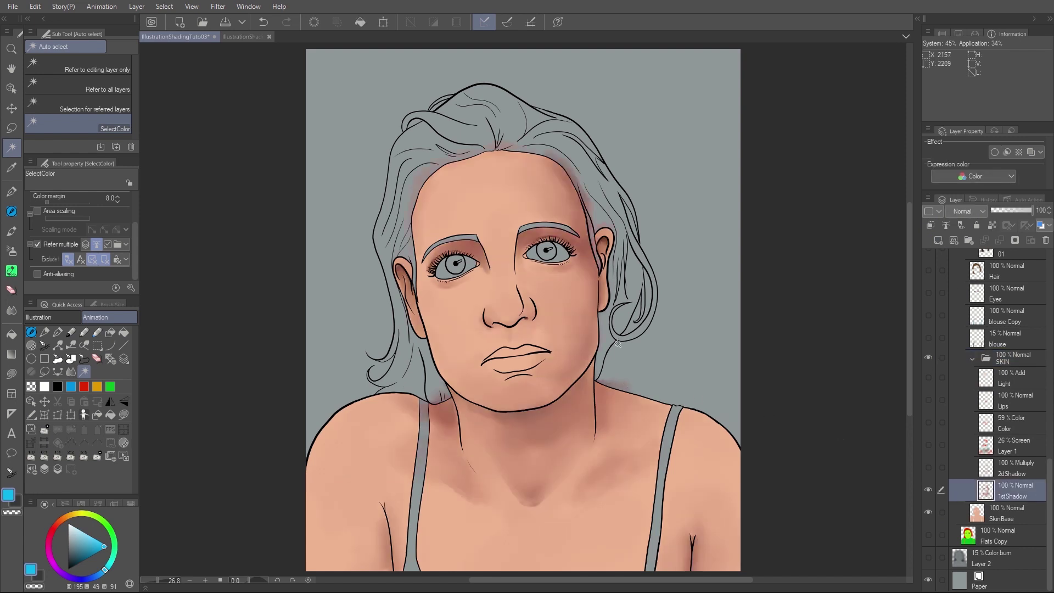
- Paint reddish-brown Painting brushMix strokes beside the neck, running past the shoulder outline into the background
key("b")
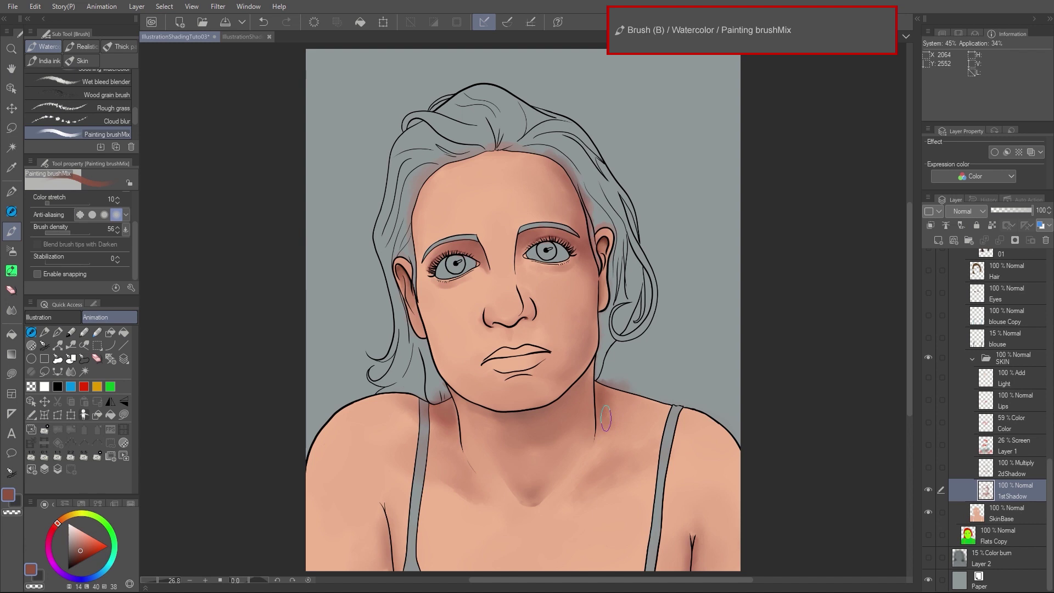
mouse_move(611, 392)
left_mouse_down()
mouse_move(619, 371)
mouse_move(629, 383)
left_mouse_up()
left_click_drag(605, 416, 632, 379)
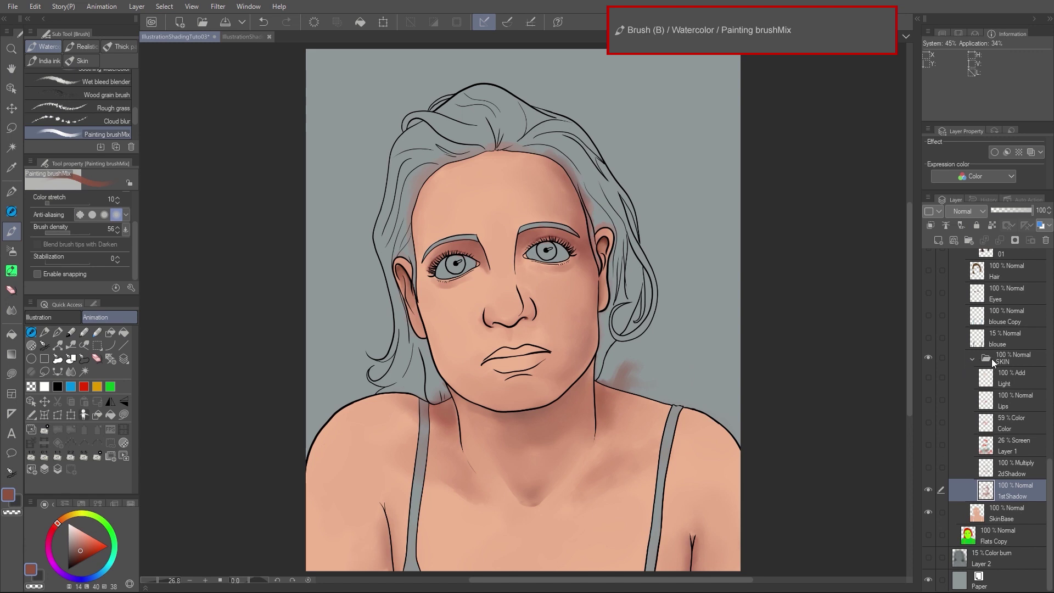
- Show Layer 1 and 2dShadow in the SKIN folder, and clip the folder to the SkinBase layer below
left_click(1009, 363)
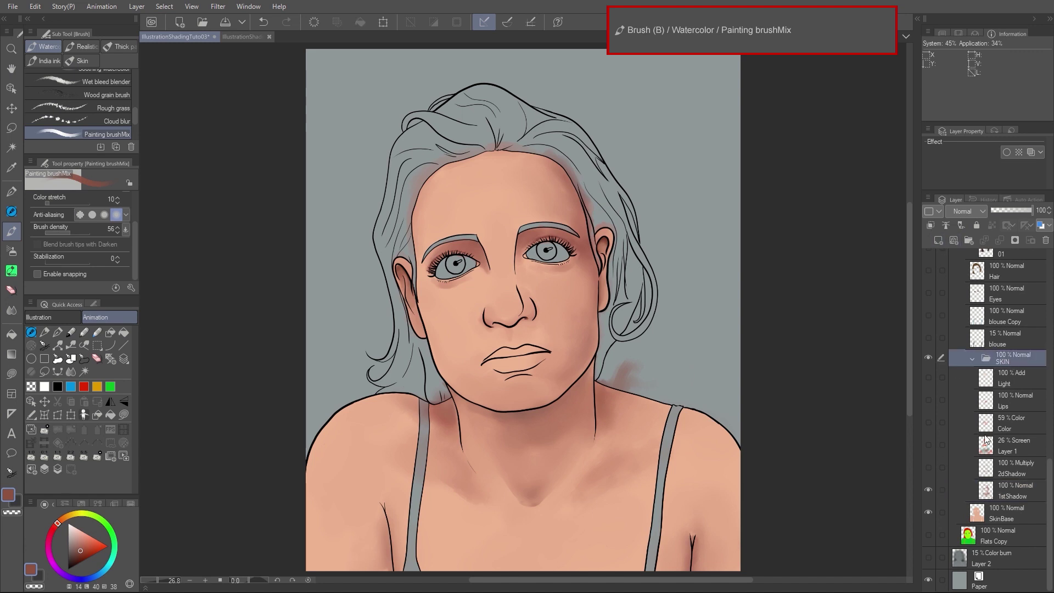
left_click(929, 446)
left_click(929, 467)
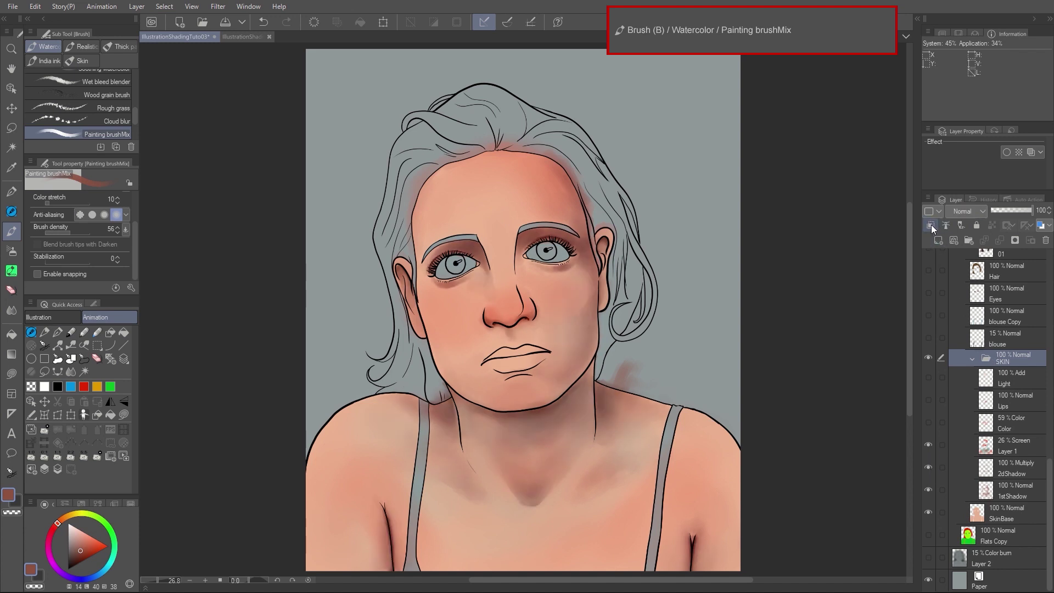
left_click(932, 226)
left_click(932, 226)
left_click(932, 227)
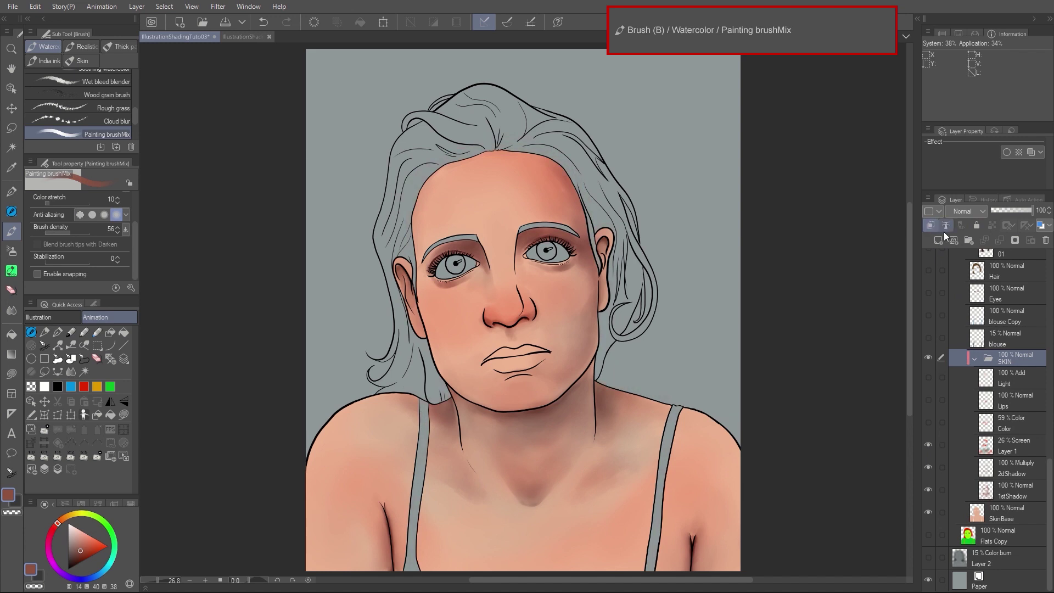
- Hide 2dShadow and Layer 1, and make only 2dShadow active and visible again
left_click(929, 469)
left_click(930, 446)
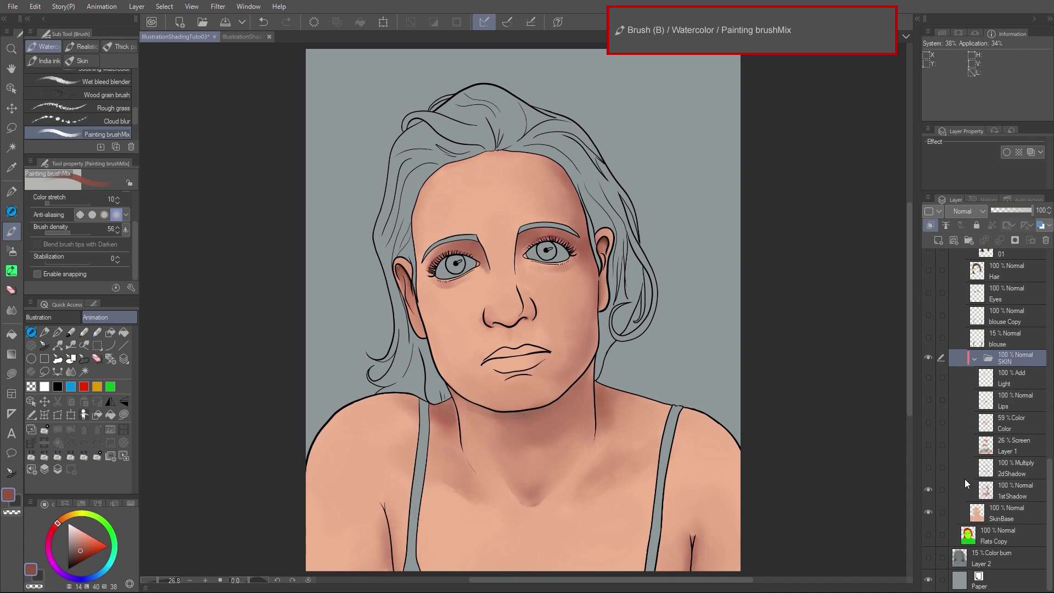
left_click(1008, 475)
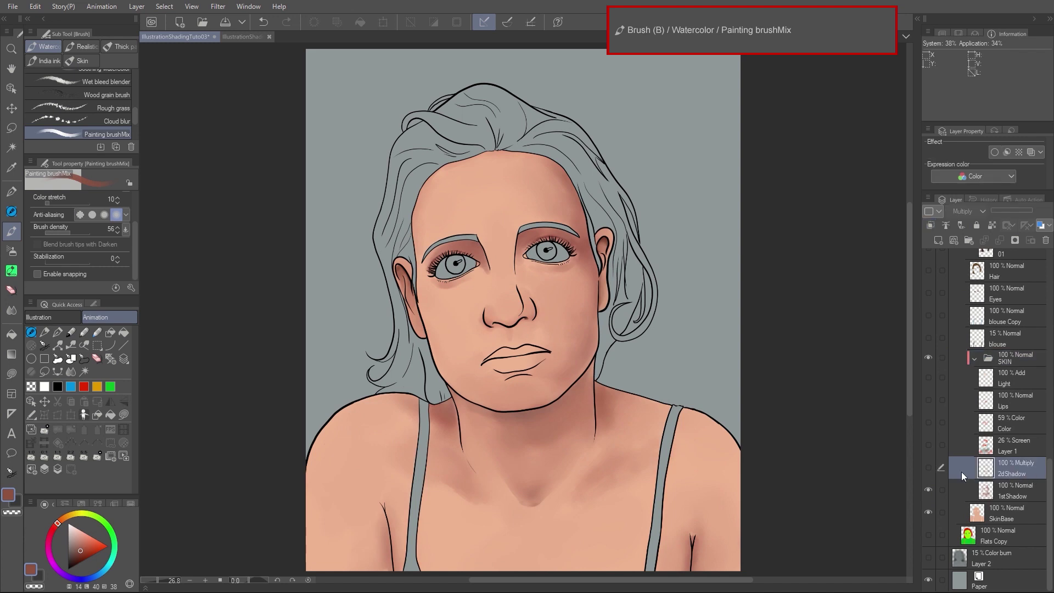
left_click(930, 470)
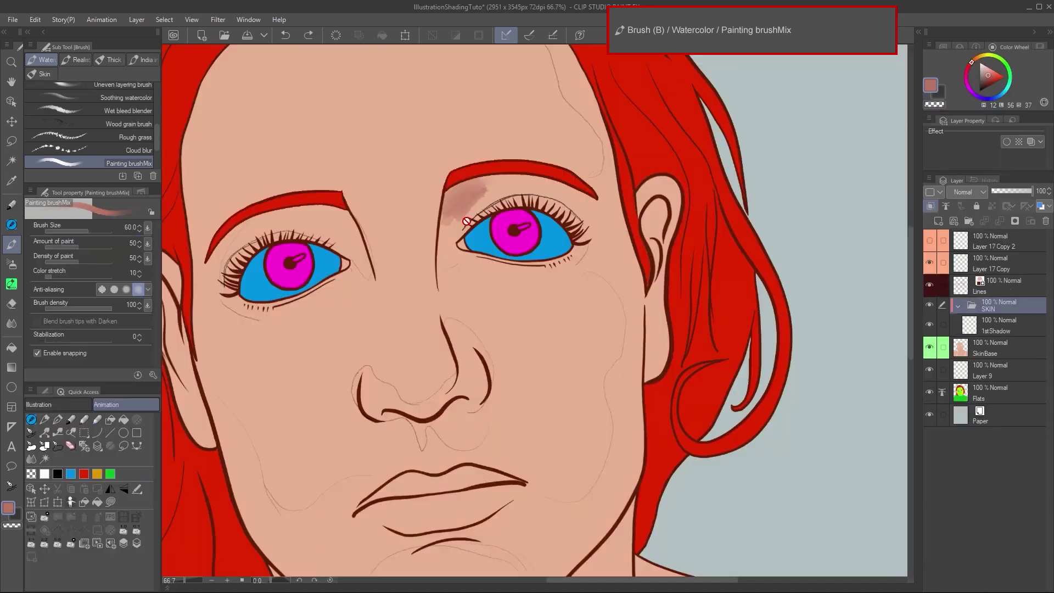
- On the 1stShadow layer, shade around the eyes and down the shadowed side of the face with the size 60 brush
left_click(999, 325)
mouse_move(455, 205)
left_mouse_down()
mouse_move(488, 193)
mouse_move(463, 191)
mouse_move(496, 182)
mouse_move(454, 221)
mouse_move(449, 266)
left_mouse_up()
mouse_move(516, 184)
left_mouse_down()
mouse_move(480, 214)
mouse_move(557, 190)
left_mouse_up()
mouse_move(479, 211)
left_mouse_down()
mouse_move(607, 175)
mouse_move(606, 230)
mouse_move(595, 204)
mouse_move(514, 181)
mouse_move(636, 314)
mouse_move(612, 394)
mouse_move(593, 541)
mouse_move(636, 399)
mouse_move(664, 213)
mouse_move(645, 229)
mouse_move(663, 211)
mouse_move(640, 185)
mouse_move(639, 349)
mouse_move(602, 258)
mouse_move(525, 284)
mouse_move(494, 270)
mouse_move(560, 269)
left_mouse_up()
mouse_move(241, 310)
left_mouse_down()
mouse_move(307, 308)
mouse_move(283, 316)
left_mouse_up()
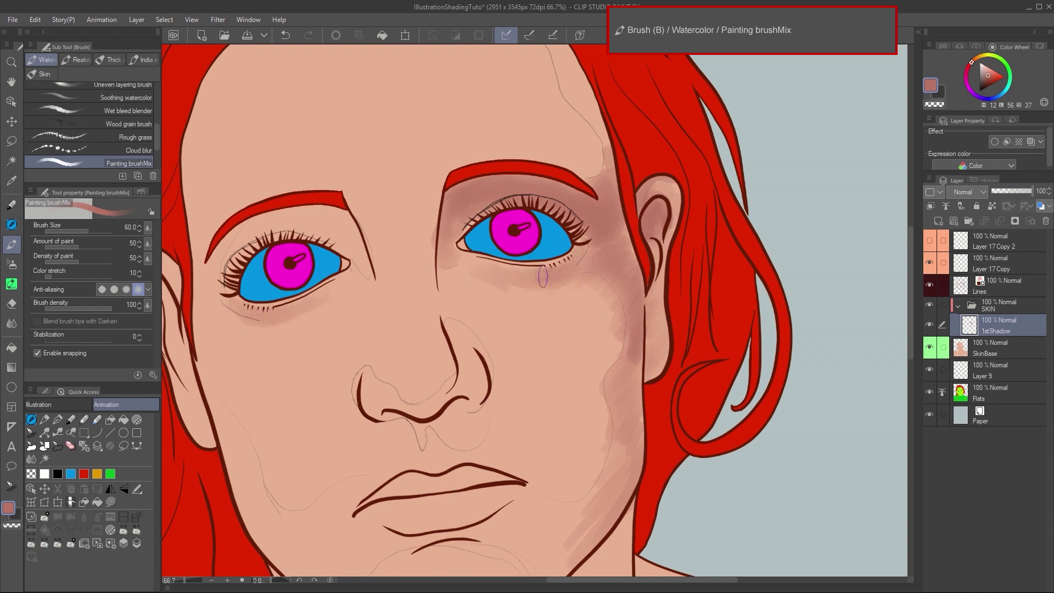
- Shade the inner brow, the sides and underside of the nose, the mouth corners, the chin and the lower cheeks
mouse_move(365, 263)
left_mouse_down()
mouse_move(343, 236)
mouse_move(220, 258)
mouse_move(351, 230)
mouse_move(357, 244)
left_mouse_up()
mouse_move(456, 405)
left_mouse_down()
mouse_move(406, 411)
mouse_move(456, 387)
mouse_move(458, 347)
mouse_move(496, 385)
mouse_move(404, 407)
mouse_move(494, 383)
left_mouse_up()
mouse_move(375, 411)
left_mouse_down()
mouse_move(354, 398)
mouse_move(426, 450)
left_mouse_up()
left_click_drag(420, 537, 521, 550)
mouse_move(522, 551)
left_mouse_down()
mouse_move(493, 539)
mouse_move(543, 508)
left_mouse_up()
mouse_move(560, 555)
left_mouse_down()
mouse_move(561, 444)
mouse_move(532, 485)
left_mouse_up()
left_click_drag(411, 514, 474, 500)
left_click_drag(530, 467, 588, 420)
mouse_move(488, 423)
left_mouse_down()
mouse_move(608, 395)
mouse_move(576, 422)
mouse_move(524, 419)
mouse_move(624, 324)
mouse_move(636, 206)
mouse_move(555, 305)
mouse_move(522, 419)
mouse_move(340, 436)
mouse_move(249, 318)
left_mouse_up()
- Enlarge the brush to 175 and shade the cheek, the temples and the forehead edges along the hairline
key("[")
key("[")
key("]")
key("]")
key("]")
key("]")
key("]")
key("]")
key("]")
key("]")
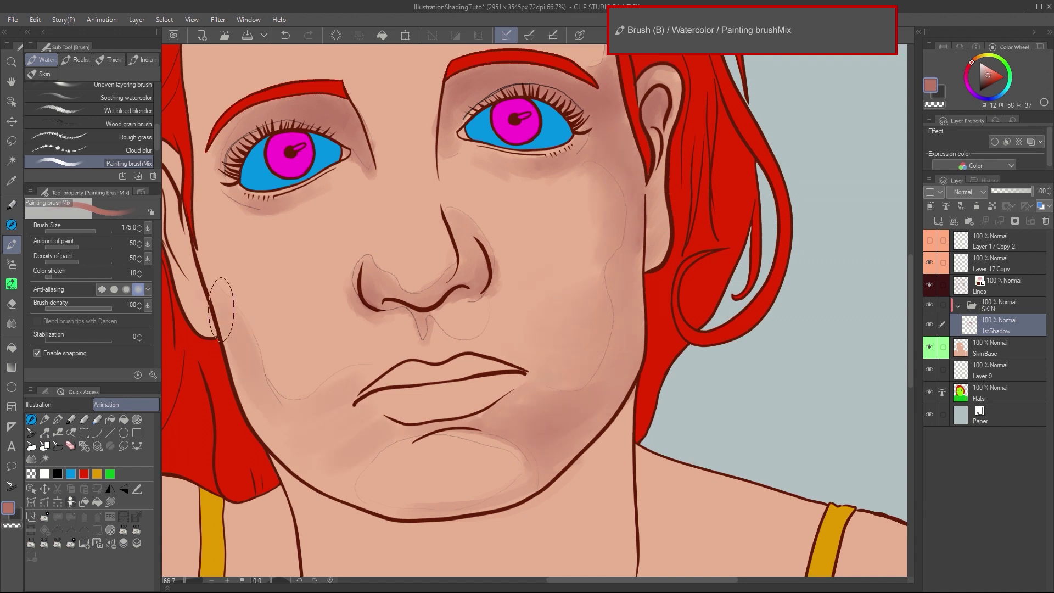
mouse_move(549, 387)
left_mouse_down()
mouse_move(618, 235)
mouse_move(596, 335)
left_mouse_up()
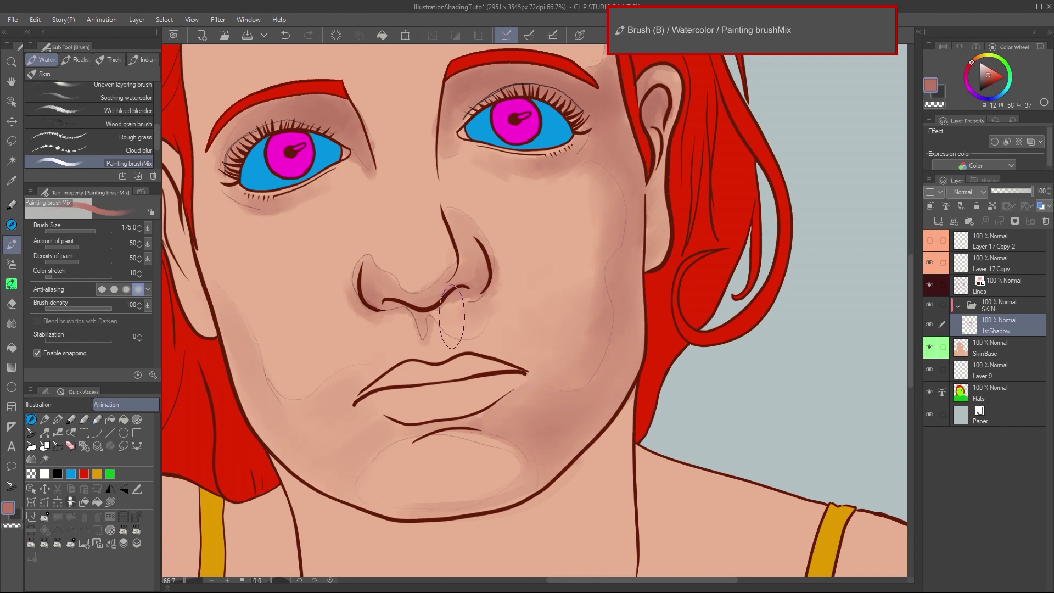
left_click_drag(680, 298, 723, 539)
mouse_move(631, 247)
left_mouse_down()
mouse_move(444, 106)
mouse_move(299, 142)
mouse_move(230, 257)
mouse_move(256, 226)
left_mouse_up()
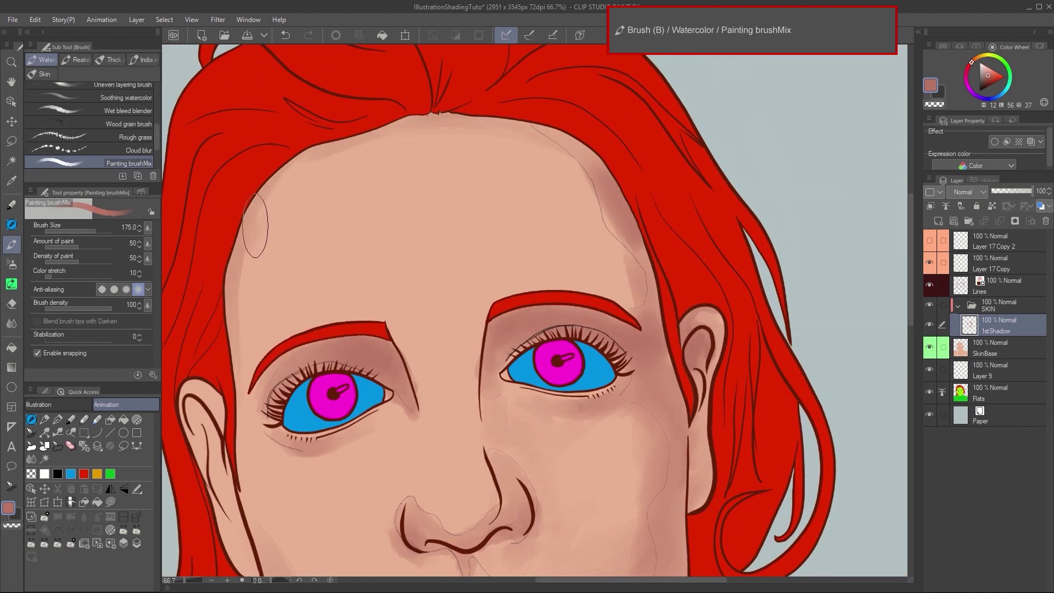
mouse_move(572, 170)
left_mouse_down()
mouse_move(624, 273)
mouse_move(618, 224)
mouse_move(583, 183)
mouse_move(662, 361)
mouse_move(644, 392)
left_mouse_up()
- Reduce the brush size to 70 and shade the inside of the ear and the skin beside it
key("bracketleft")
key("bracketleft")
key("bracketleft")
key("bracketleft")
key("bracketleft")
key("bracketleft")
left_click_drag(192, 411, 215, 458)
mouse_move(222, 483)
left_mouse_down()
mouse_move(289, 346)
mouse_move(259, 276)
mouse_move(315, 433)
left_mouse_up()
scroll(656, 431, "down", 3)
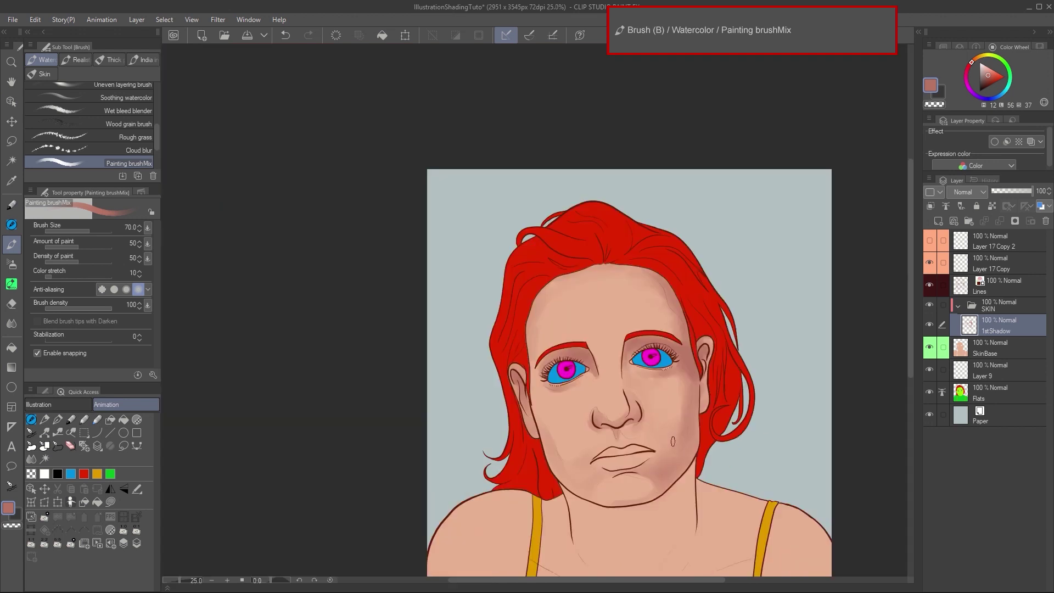
- Choose a darker reddish brown, shrink the brush for fine shading, and undo the first test stroke
scroll(614, 387, "up", 4)
double_click(8, 507)
left_click(620, 256)
left_click(664, 313)
left_click(856, 196)
key("bracketleft")
key("bracketleft")
key("bracketleft")
key("bracketleft")
key("bracketleft")
key("bracketleft")
key("bracketleft")
key("bracketleft")
key("bracketleft")
key("bracketleft")
mouse_move(320, 330)
left_mouse_down()
mouse_move(382, 257)
mouse_move(474, 265)
mouse_move(353, 269)
mouse_move(328, 293)
left_mouse_up()
key("ctrl+z")
- Deepen the shadows around both eyes with the darker brown, enlarging the brush between strokes
mouse_move(679, 247)
left_mouse_down()
mouse_move(750, 201)
mouse_move(856, 238)
mouse_move(769, 195)
left_mouse_up()
key("bracketright")
key("bracketright")
key("bracketright")
key("bracketright")
left_click_drag(851, 231, 694, 223)
key("bracketright")
key("bracketright")
mouse_move(325, 313)
left_mouse_down()
mouse_move(376, 267)
mouse_move(464, 256)
mouse_move(324, 313)
left_mouse_up()
key("bracketright")
key("bracketright")
mouse_move(420, 244)
left_mouse_down()
mouse_move(458, 226)
mouse_move(529, 284)
mouse_move(415, 223)
mouse_move(516, 240)
mouse_move(371, 243)
mouse_move(335, 269)
left_mouse_up()
left_click_drag(450, 220, 505, 258)
mouse_move(731, 198)
left_mouse_down()
mouse_move(678, 196)
mouse_move(653, 232)
mouse_move(729, 193)
mouse_move(803, 199)
mouse_move(718, 205)
mouse_move(786, 203)
mouse_move(844, 235)
mouse_move(781, 190)
mouse_move(839, 215)
mouse_move(662, 192)
left_mouse_up()
- Darken the outer eye area and the side of the nose, varying the brush size
key("bracketleft")
key("bracketleft")
left_click_drag(809, 192, 859, 228)
left_click_drag(879, 302, 633, 337)
key("bracketright")
key("bracketright")
key("bracketright")
mouse_move(571, 214)
left_mouse_down()
mouse_move(642, 213)
mouse_move(656, 327)
mouse_move(596, 292)
mouse_move(594, 348)
left_mouse_up()
left_click_drag(659, 333, 675, 316)
- Deepen the broad shadows on the cheek and jaw with a larger brush
key("bracketright")
key("bracketright")
key("bracketright")
key("bracketright")
key("bracketright")
key("bracketright")
key("bracketright")
mouse_move(656, 236)
left_mouse_down()
mouse_move(664, 295)
mouse_move(652, 297)
left_mouse_up()
scroll(717, 406, "down", 3)
mouse_move(702, 396)
left_mouse_down()
mouse_move(699, 489)
mouse_move(680, 521)
left_mouse_up()
mouse_move(685, 308)
left_mouse_down()
mouse_move(666, 256)
mouse_move(686, 322)
mouse_move(658, 304)
left_mouse_up()
left_click_drag(855, 432, 865, 207)
- Reduce the brush size to 90 and paint dark shadows in the throat hollow and on the neck under the jaw
scroll(715, 428, "up", 2)
key("bracketleft")
key("bracketleft")
key("bracketleft")
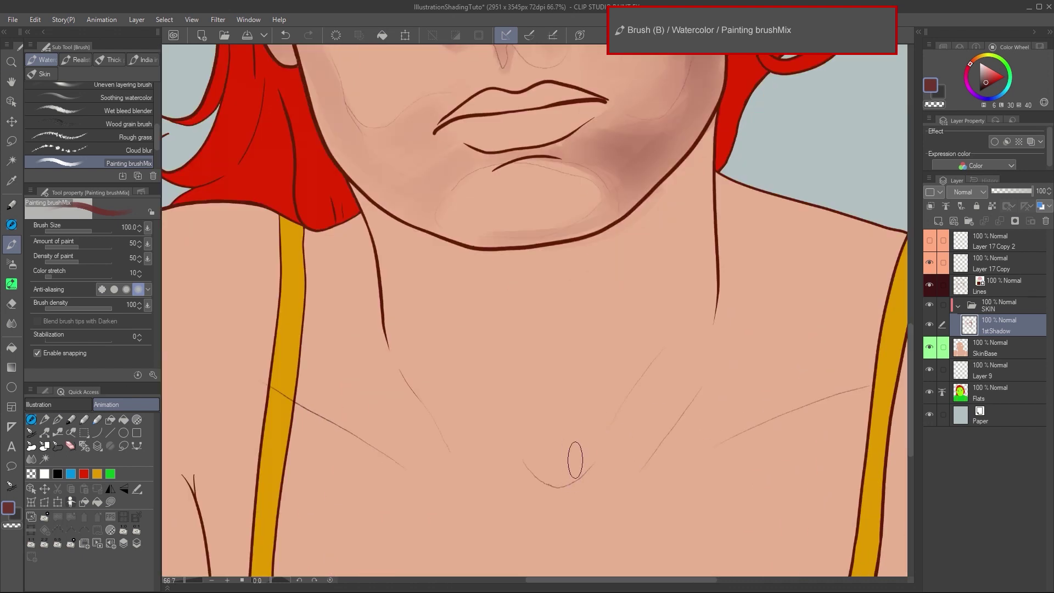
key("bracketleft")
left_click_drag(542, 464, 610, 414)
mouse_move(693, 164)
left_mouse_down()
mouse_move(679, 196)
mouse_move(682, 175)
mouse_move(616, 234)
left_mouse_up()
mouse_move(496, 256)
left_mouse_down()
mouse_move(701, 224)
mouse_move(705, 326)
left_mouse_up()
- Choose a more saturated dark red and paint it under the jaw and on the shoulder beside the neck
double_click(931, 85)
left_click(677, 309)
left_click(855, 195)
left_click_drag(606, 251, 689, 190)
left_click_drag(724, 221, 760, 241)
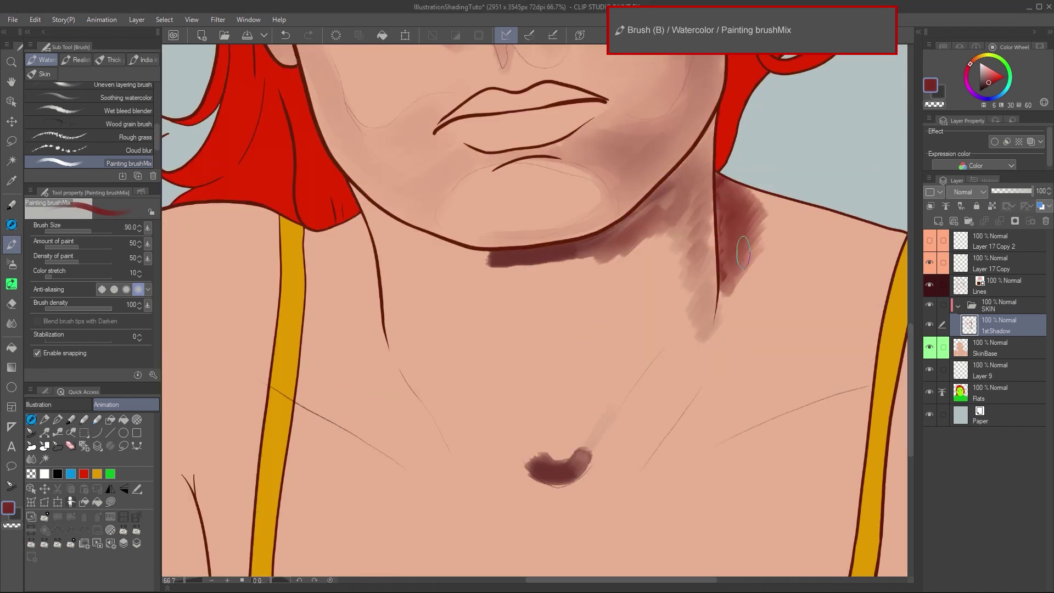
- Extend the shading down the neck and along both collarbones
scroll(791, 264, "down", 2)
left_click_drag(576, 243, 574, 294)
left_click_drag(629, 315, 662, 362)
left_click_drag(682, 364, 713, 329)
left_click_drag(607, 365, 553, 314)
left_click_drag(729, 363, 811, 309)
left_click_drag(628, 314, 612, 281)
mouse_move(582, 239)
left_mouse_down()
mouse_move(667, 269)
mouse_move(651, 276)
mouse_move(736, 269)
mouse_move(735, 279)
left_mouse_up()
- Sample a lighter skin-shadow colour from the artwork and soften the shading on the shoulders, collarbones and neck
left_click(711, 276, "alt")
key("bracketleft")
key("bracketleft")
key("bracketleft")
mouse_move(776, 242)
left_mouse_down()
mouse_move(766, 271)
mouse_move(833, 260)
mouse_move(758, 229)
left_mouse_up()
mouse_move(767, 328)
left_mouse_down()
mouse_move(797, 318)
mouse_move(755, 327)
mouse_move(726, 363)
left_mouse_up()
mouse_move(686, 348)
left_mouse_down()
mouse_move(743, 294)
mouse_move(637, 325)
mouse_move(636, 268)
mouse_move(661, 268)
mouse_move(703, 295)
mouse_move(668, 327)
mouse_move(658, 288)
mouse_move(597, 270)
mouse_move(612, 300)
mouse_move(604, 286)
mouse_move(659, 310)
left_mouse_up()
mouse_move(551, 272)
left_mouse_down()
mouse_move(565, 258)
mouse_move(603, 352)
mouse_move(559, 312)
left_mouse_up()
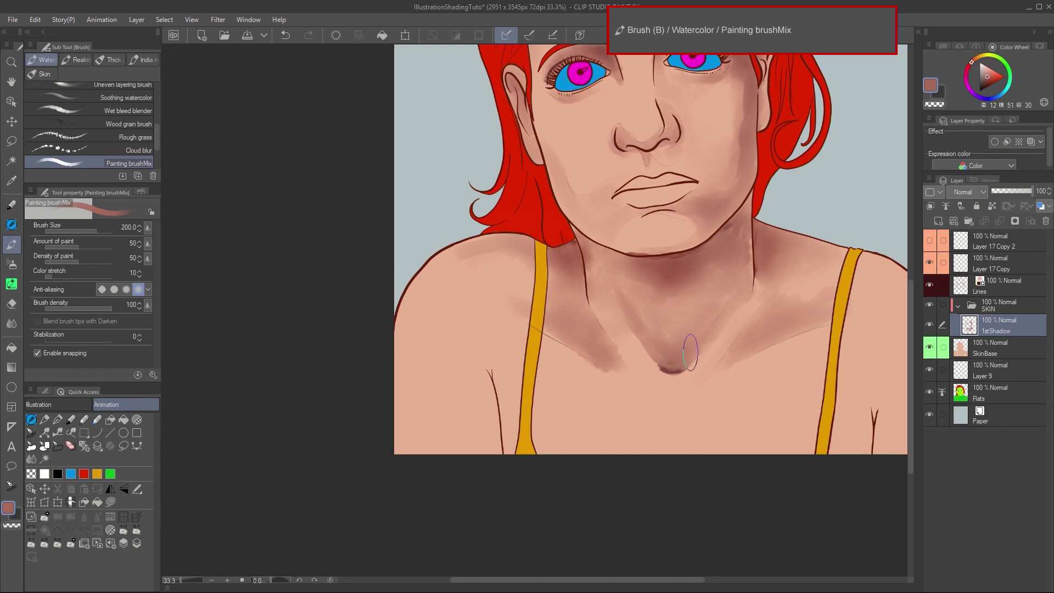
- Shade around both armpit creases and lightly across the chest with the size 200 brush
mouse_move(497, 376)
left_mouse_down()
mouse_move(488, 417)
mouse_move(508, 409)
left_mouse_up()
mouse_move(874, 423)
left_mouse_down()
mouse_move(871, 464)
mouse_move(852, 443)
mouse_move(864, 396)
left_mouse_up()
left_click_drag(762, 414, 633, 397)
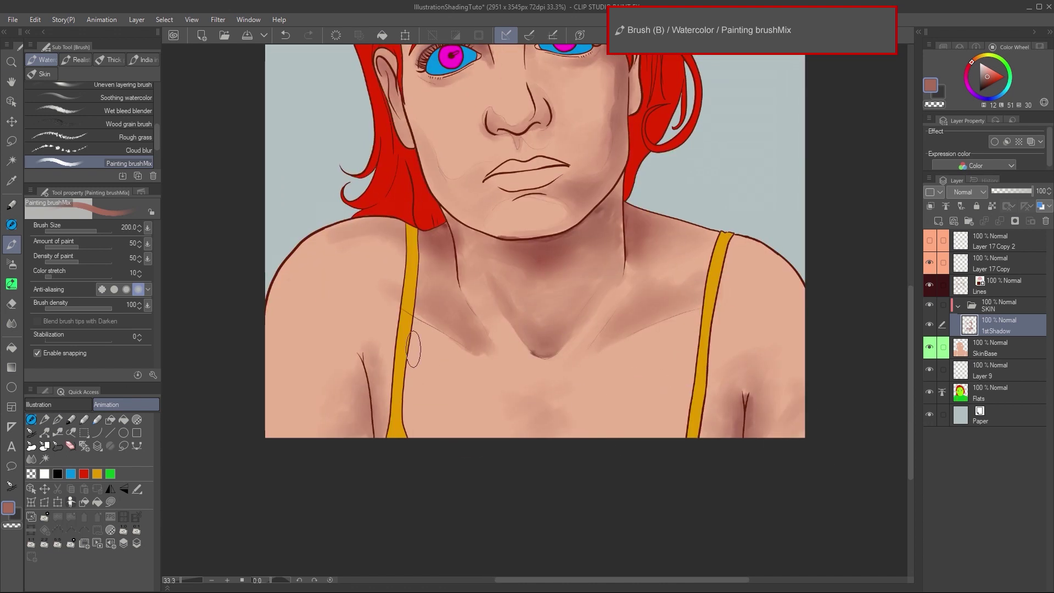
- Smooth the shadows on the neck, throat hollow, collarbones and lower face with the Blend tool
key("j")
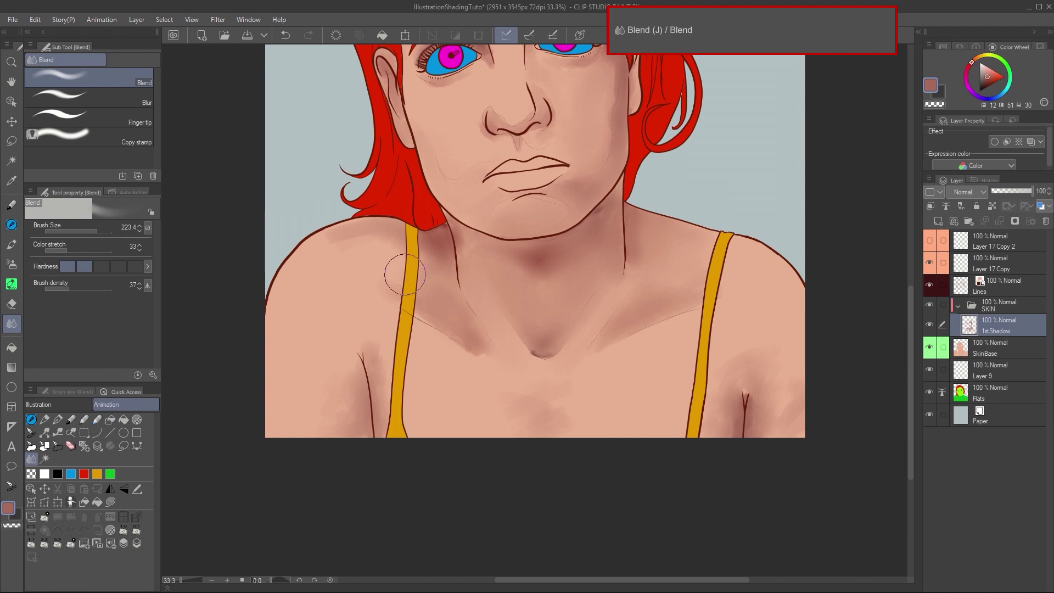
left_click_drag(544, 257, 520, 272)
left_click_drag(552, 352, 533, 366)
left_click_drag(645, 349, 665, 307)
left_click_drag(390, 299, 426, 319)
left_click_drag(580, 93, 523, 288)
left_click_drag(515, 181, 521, 167)
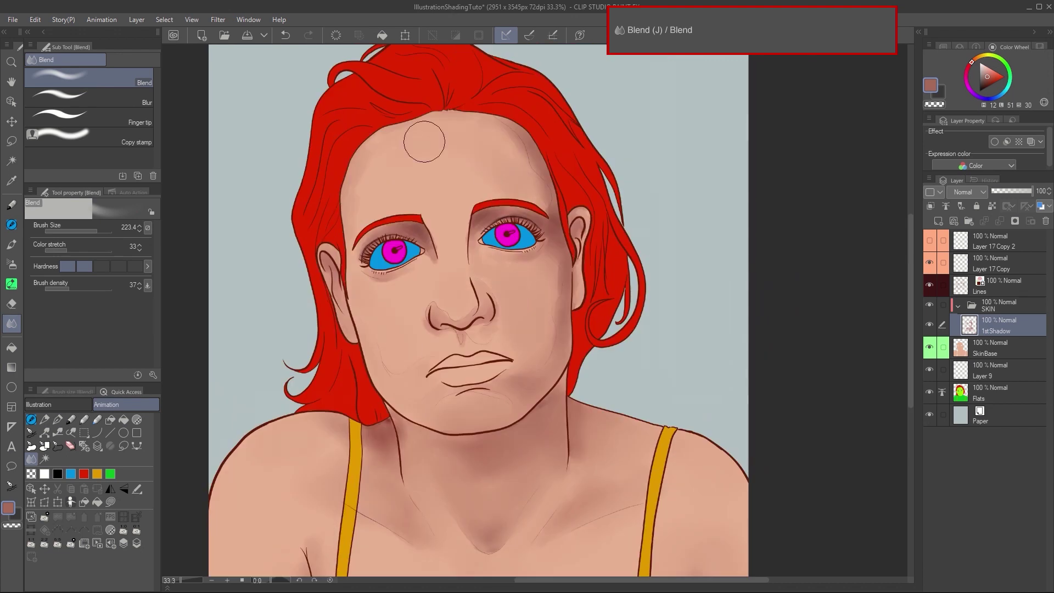
- Reduce the Blend brush to size 80 and smooth the shading around the eyes, nose and mouth
scroll(511, 267, "up", 3)
key("[")
key("[")
key("[")
key("[")
key("[")
key("[")
left_click_drag(421, 167, 608, 238)
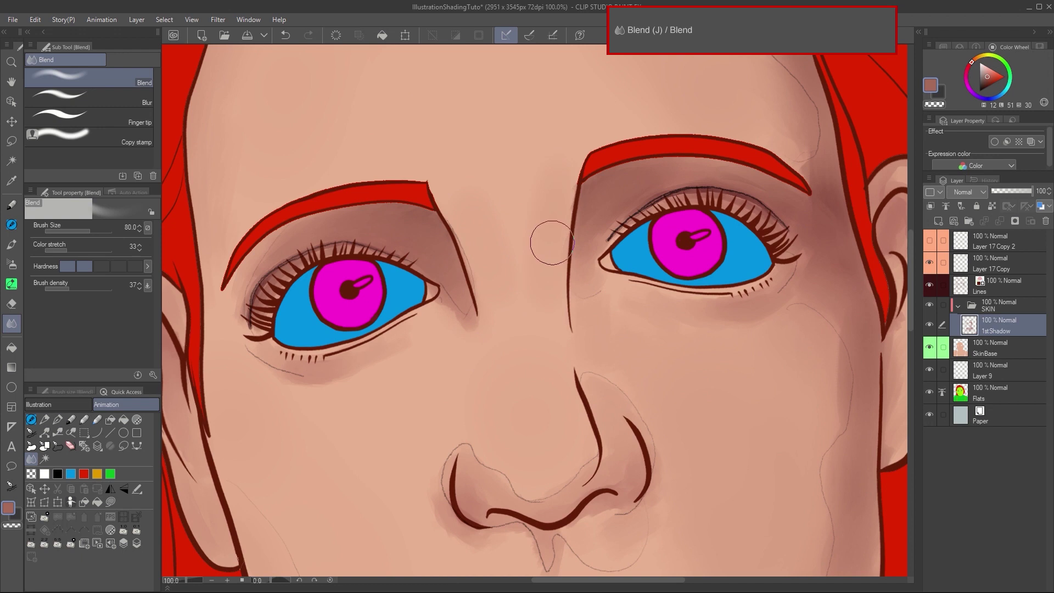
scroll(449, 541, "down", 3)
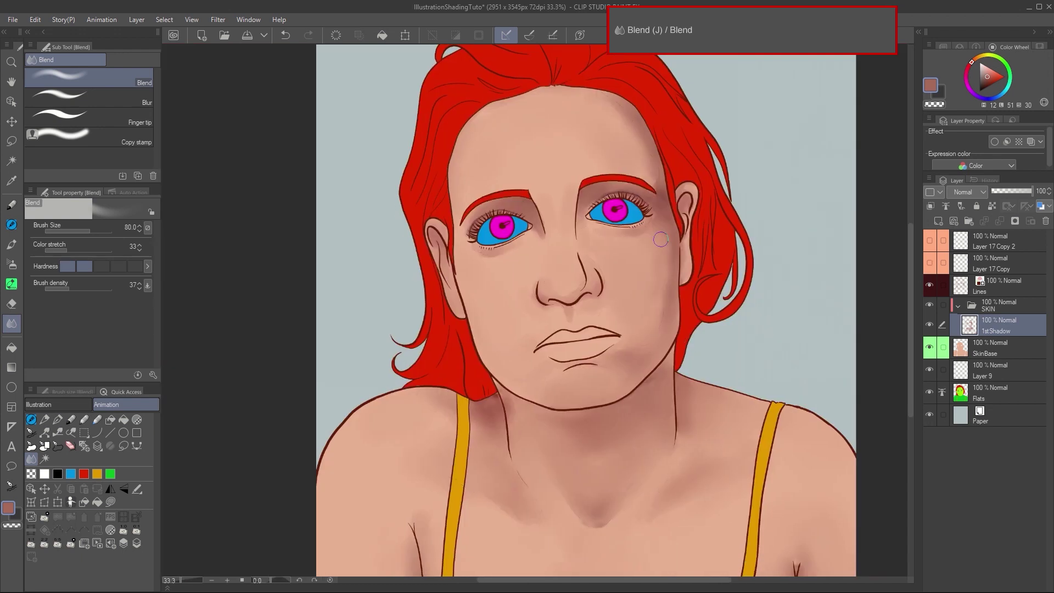
scroll(626, 340, "up", 3)
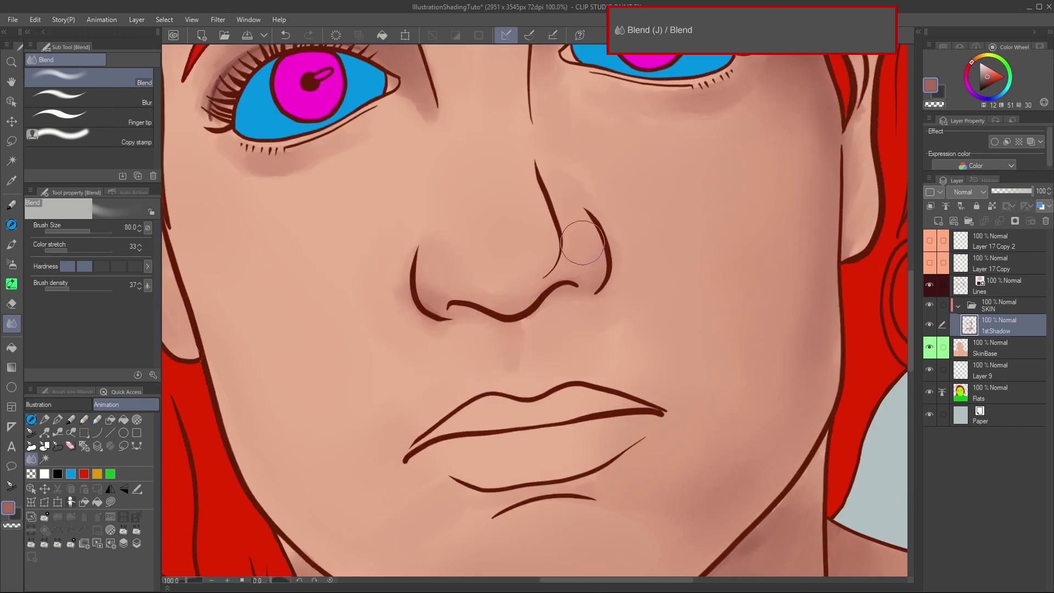
scroll(805, 383, "down", 3)
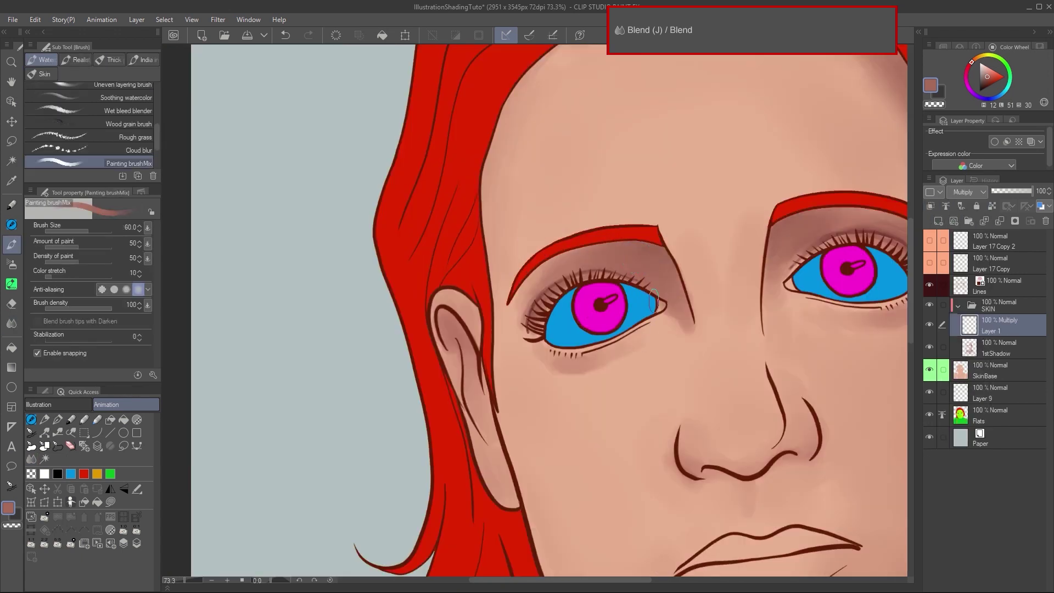
- Choose a new shadow colour and start deepening the eye-socket shading on the Multiply layer with the Painting brushMix
scroll(661, 297, "up", 1)
left_click_drag(495, 298, 622, 271)
double_click(931, 85)
left_click(672, 312)
left_click(856, 195)
left_click_drag(481, 323, 561, 264)
left_click_drag(632, 274, 477, 345)
- Darken the eye-socket shadows beneath both eyebrows, working with the palettes hidden
scroll(646, 282, "up", 1)
mouse_move(570, 275)
left_mouse_down()
mouse_move(748, 236)
mouse_move(657, 230)
left_mouse_up()
scroll(416, 365, "up", 1)
key("Tab")
mouse_move(191, 350)
left_mouse_down()
mouse_move(377, 198)
mouse_move(442, 227)
mouse_move(415, 198)
mouse_move(226, 256)
mouse_move(457, 265)
mouse_move(453, 205)
mouse_move(497, 314)
mouse_move(473, 276)
left_mouse_up()
mouse_move(774, 144)
left_mouse_down()
mouse_move(717, 153)
mouse_move(786, 137)
mouse_move(928, 140)
left_mouse_up()
scroll(982, 207, "down", 1)
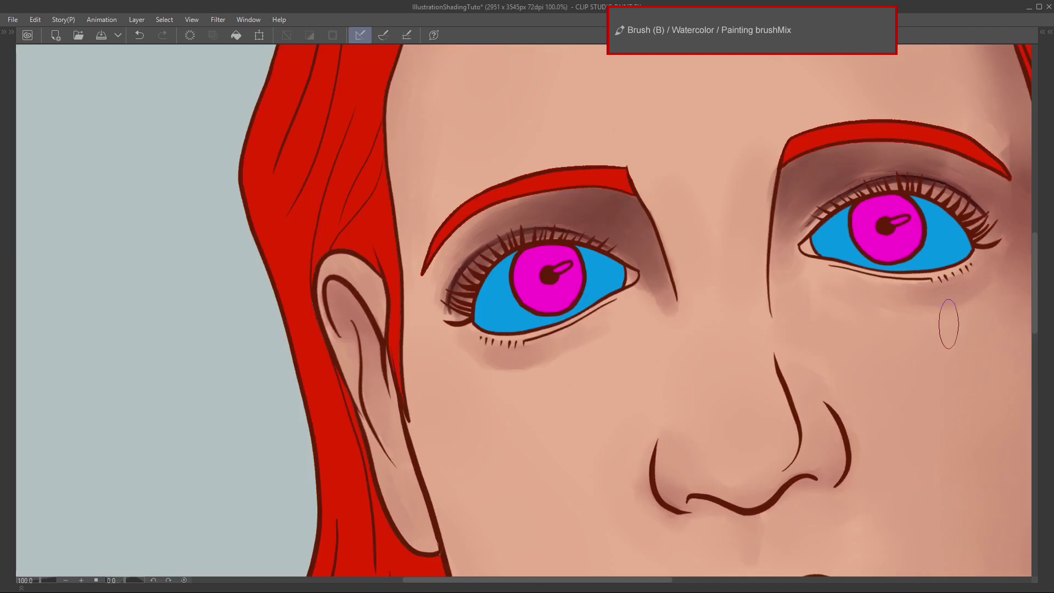
- Deepen the shadow along the upper lid, outer corner and underside of the eye on the viewer's right
left_click_drag(949, 324, 750, 457)
scroll(750, 458, "up", 1)
left_click_drag(794, 302, 651, 254)
mouse_move(747, 253)
left_mouse_down()
mouse_move(816, 318)
mouse_move(613, 244)
left_mouse_up()
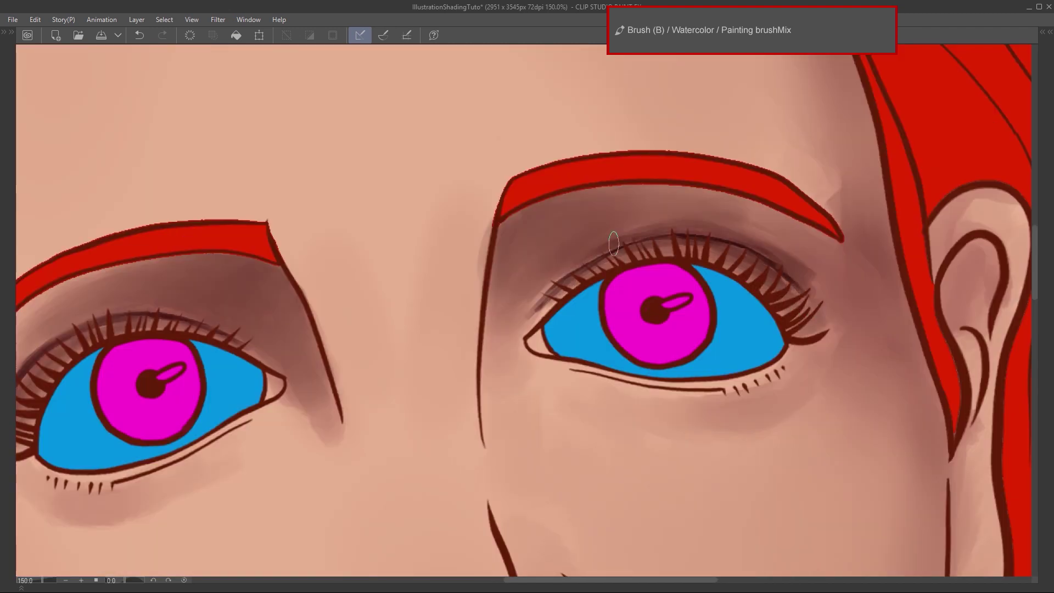
mouse_move(827, 297)
left_mouse_down()
mouse_move(882, 265)
mouse_move(837, 283)
left_mouse_up()
left_click_drag(775, 404, 687, 420)
left_click_drag(795, 379, 809, 368)
mouse_move(645, 408)
left_mouse_down()
mouse_move(541, 374)
mouse_move(792, 395)
mouse_move(698, 406)
left_mouse_up()
- Darken the shadow under and around the eye on the viewer's left
left_click_drag(275, 418, 521, 349)
mouse_move(522, 349)
left_mouse_down()
mouse_move(446, 388)
mouse_move(538, 349)
mouse_move(330, 434)
mouse_move(272, 346)
mouse_move(195, 316)
left_mouse_up()
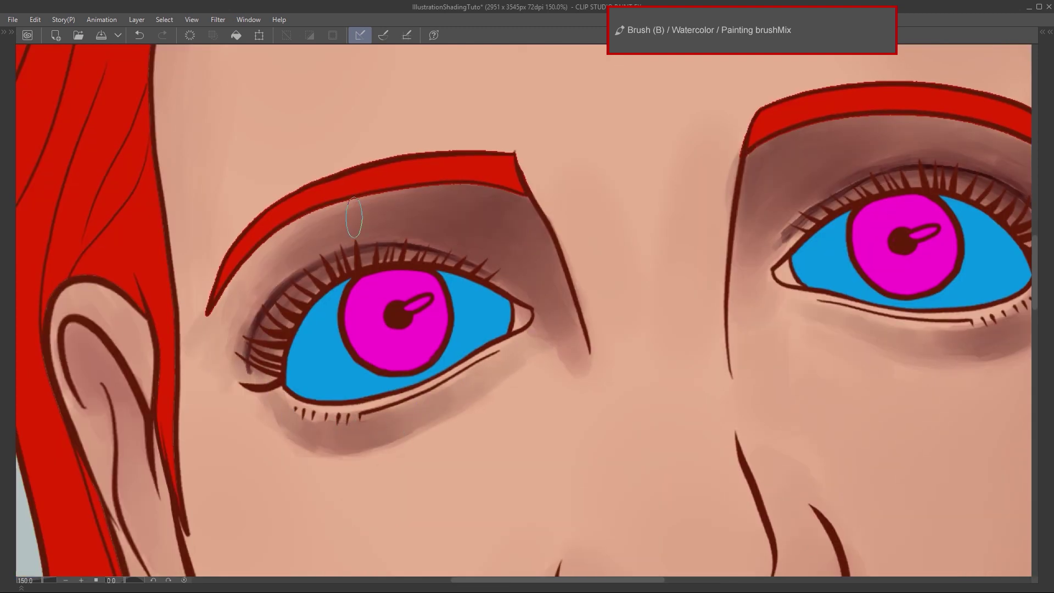
scroll(353, 219, "down", 2)
mouse_move(454, 293)
left_mouse_down()
mouse_move(430, 308)
mouse_move(459, 332)
left_mouse_up()
- Add deeper shadow across the shaded cheek and on the neck beneath the jaw
mouse_move(686, 187)
left_mouse_down()
mouse_move(696, 258)
mouse_move(686, 466)
mouse_move(627, 436)
mouse_move(684, 482)
mouse_move(591, 531)
mouse_move(604, 389)
left_mouse_up()
scroll(591, 530, "down", 1)
left_click_drag(527, 403, 594, 396)
mouse_move(654, 434)
left_mouse_down()
mouse_move(571, 472)
mouse_move(749, 458)
mouse_move(709, 513)
left_mouse_up()
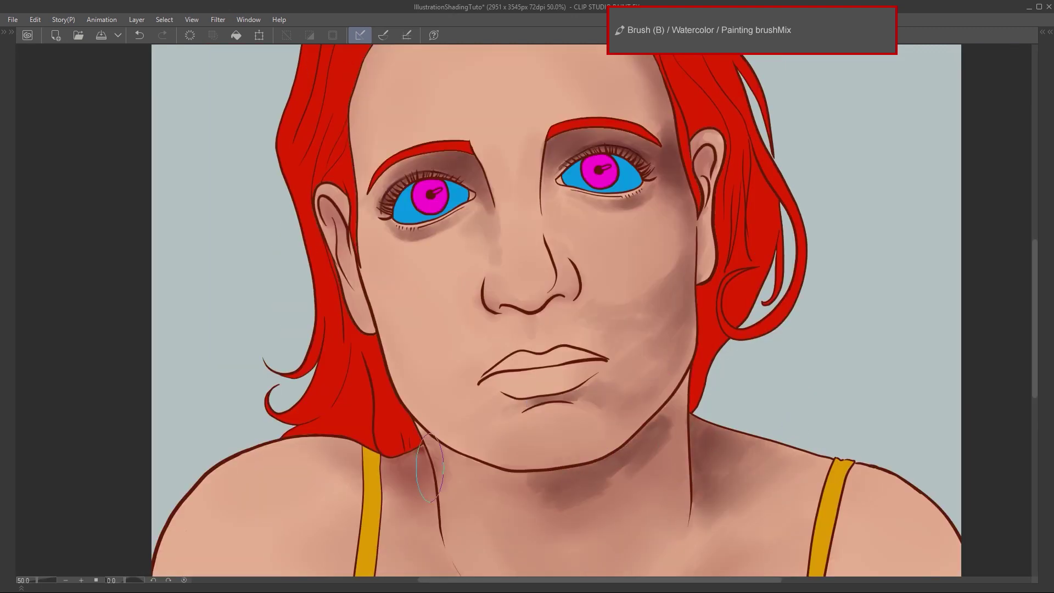
- Paint deeper shadows on the sides of the neck, under the chin, in the throat hollow and along the collarbone
left_click_drag(424, 467, 411, 499)
left_click_drag(338, 455, 356, 477)
left_click_drag(448, 467, 521, 489)
left_click_drag(593, 549, 589, 329)
mouse_move(548, 407)
left_mouse_down()
mouse_move(591, 396)
mouse_move(560, 405)
mouse_move(650, 313)
mouse_move(607, 240)
mouse_move(470, 400)
mouse_move(420, 373)
left_mouse_up()
- Paint dark shadows along both armpit creases
left_click_drag(307, 544, 299, 431)
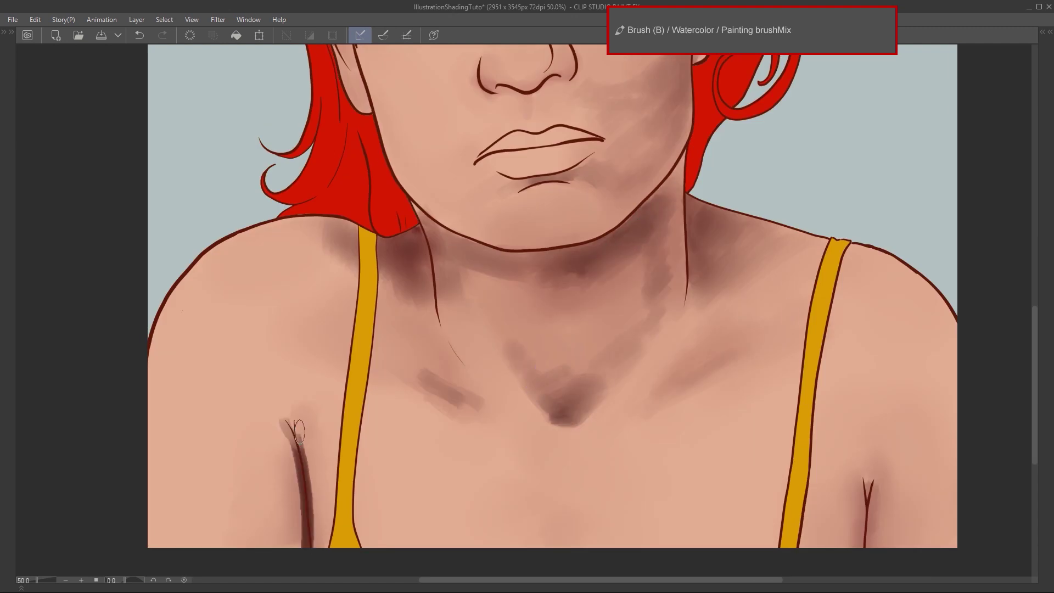
left_click_drag(860, 483, 870, 547)
mouse_move(321, 546)
left_mouse_down()
mouse_move(302, 436)
mouse_move(294, 546)
left_mouse_up()
left_click_drag(293, 547, 286, 441)
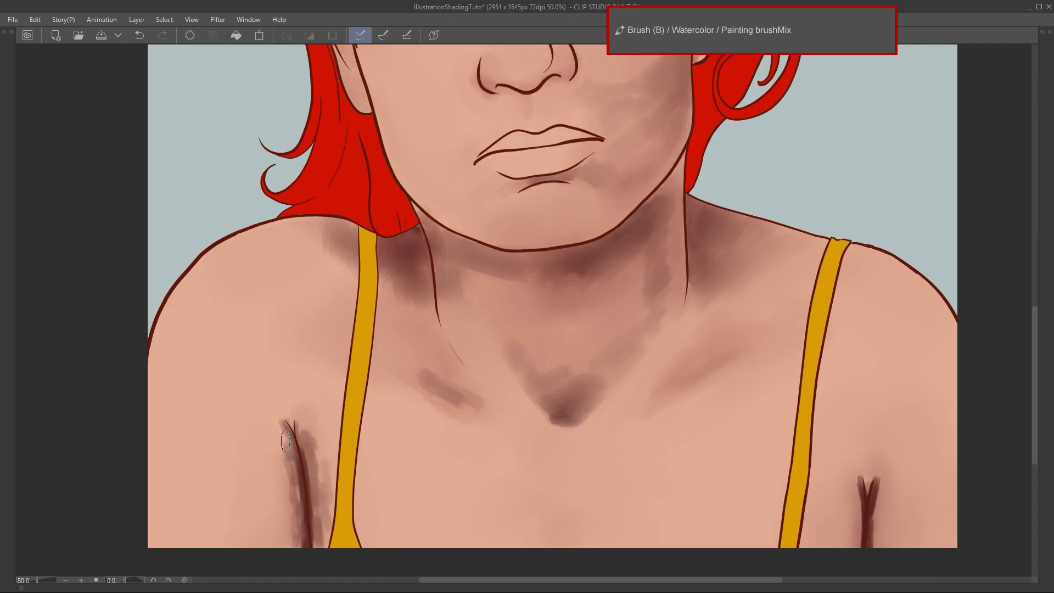
- Blend the deeper shadows on the neck and throat hollow and around the armpit crease on the viewer's right
key("j")
mouse_move(569, 373)
left_mouse_down()
mouse_move(653, 275)
mouse_move(483, 254)
mouse_move(459, 212)
mouse_move(626, 127)
left_mouse_up()
scroll(878, 516, "up", 3)
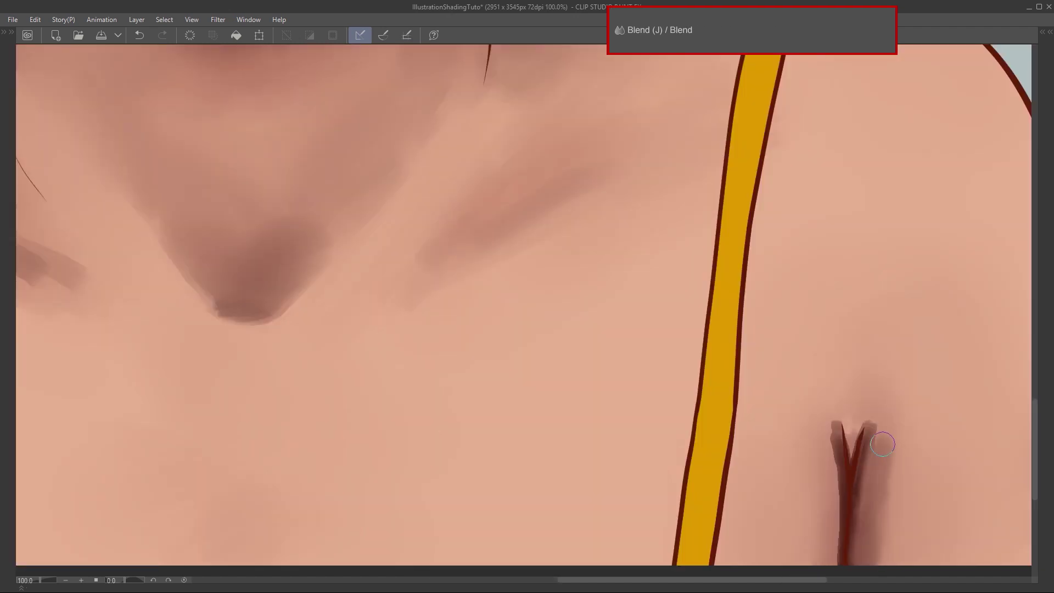
key("bracketright")
key("bracketright")
key("bracketright")
key("bracketright")
key("bracketright")
key("bracketright")
mouse_move(929, 423)
left_mouse_down()
mouse_move(908, 473)
mouse_move(790, 525)
left_mouse_up()
- Blend the shadows along the collarbone and the armpit crease on the viewer's left
mouse_move(149, 465)
left_mouse_down()
mouse_move(487, 371)
mouse_move(612, 414)
left_mouse_up()
left_click_drag(697, 250, 720, 248)
left_click_drag(214, 286, 208, 477)
mouse_move(157, 478)
left_mouse_down()
mouse_move(89, 297)
mouse_move(126, 374)
mouse_move(189, 343)
left_mouse_up()
key("bracketleft")
key("bracketleft")
key("bracketleft")
key("bracketleft")
key("bracketleft")
key("bracketleft")
key("bracketleft")
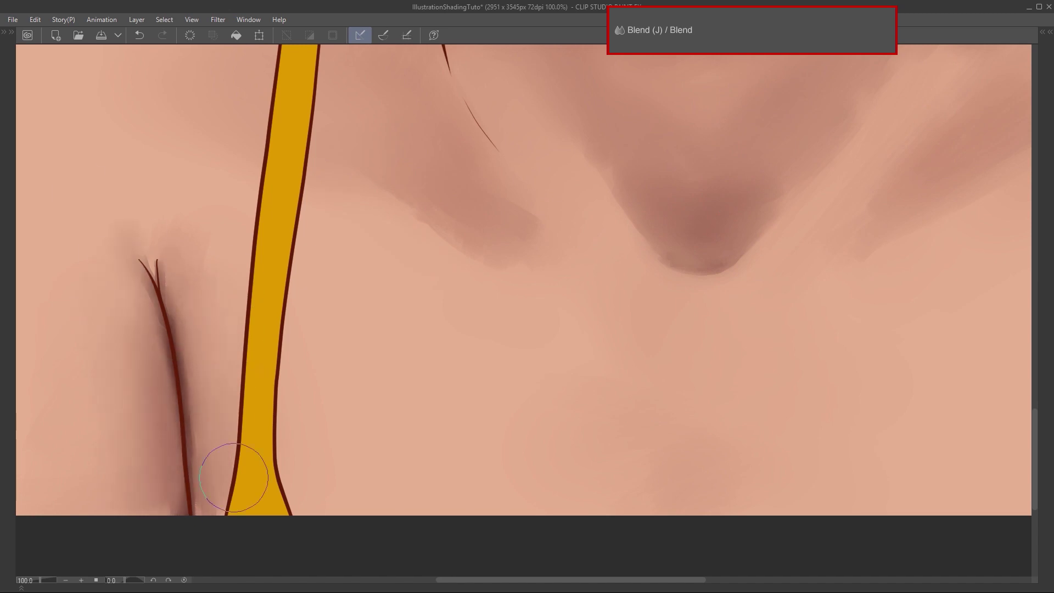
scroll(203, 261, "down", 6)
scroll(617, 426, "up", 2)
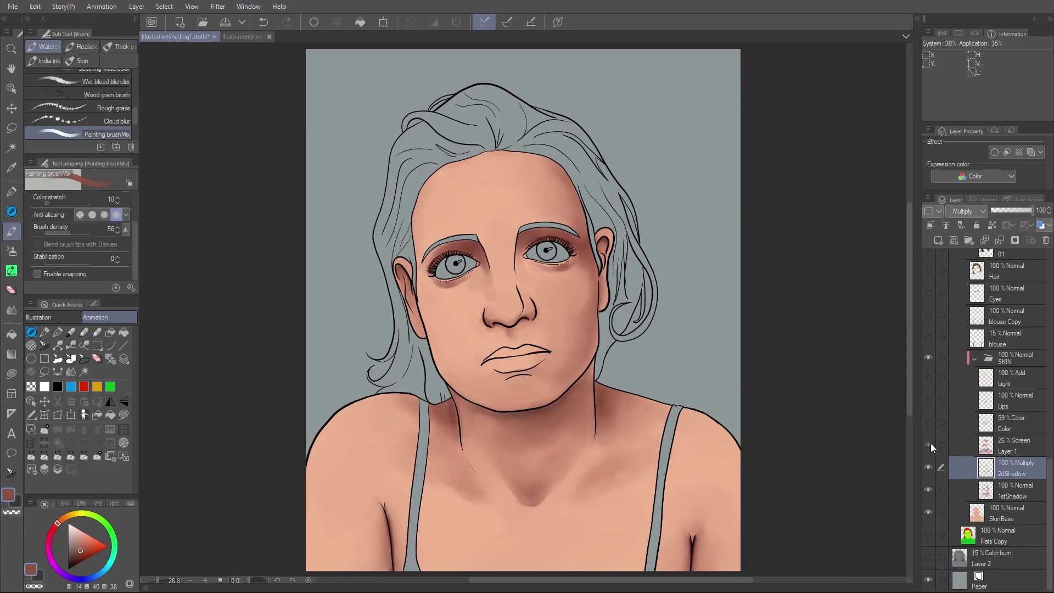
- In the IllustrationShadingTuto03 file, show the Screen-mode colour layer Layer 1 and raise its opacity to 100%
left_click(929, 445)
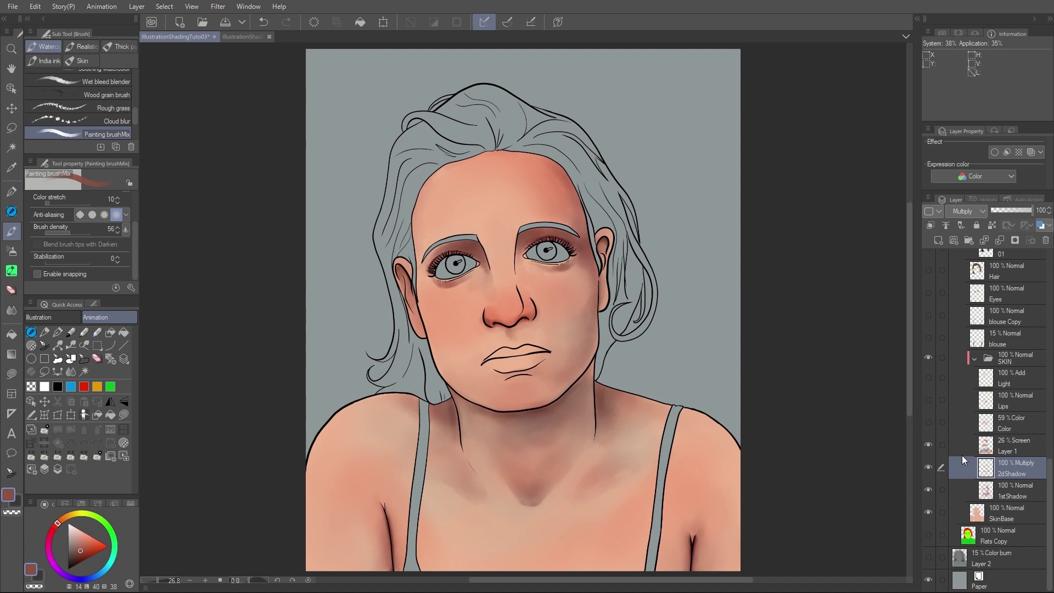
left_click(1000, 452)
left_click_drag(1034, 219, 1041, 218)
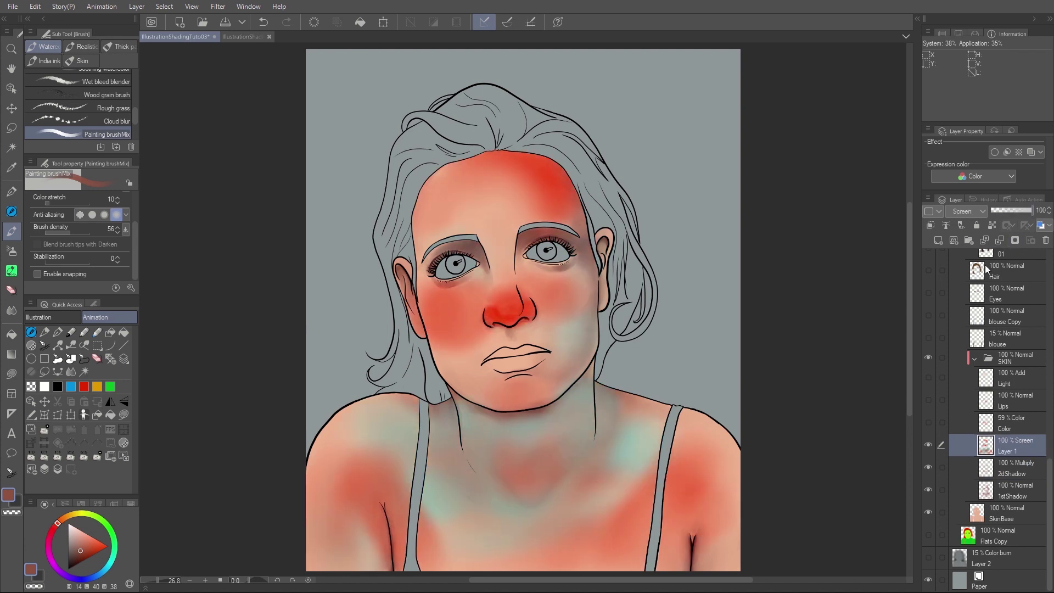
- Set Layer 1's blending mode to Screen and its opacity to 26%
left_click(971, 214)
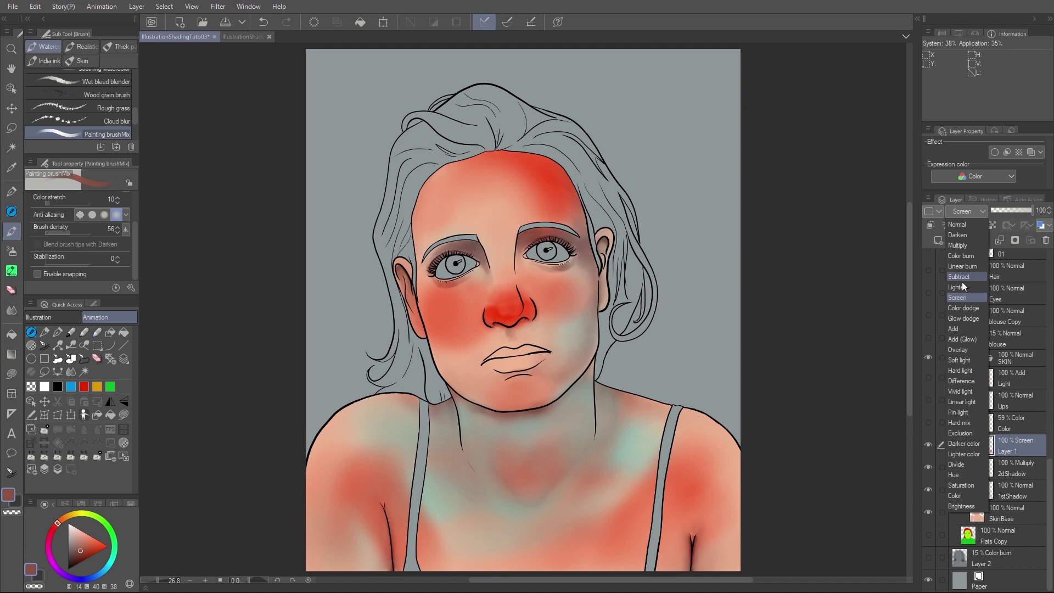
left_click(960, 298)
left_click_drag(1004, 214, 999, 214)
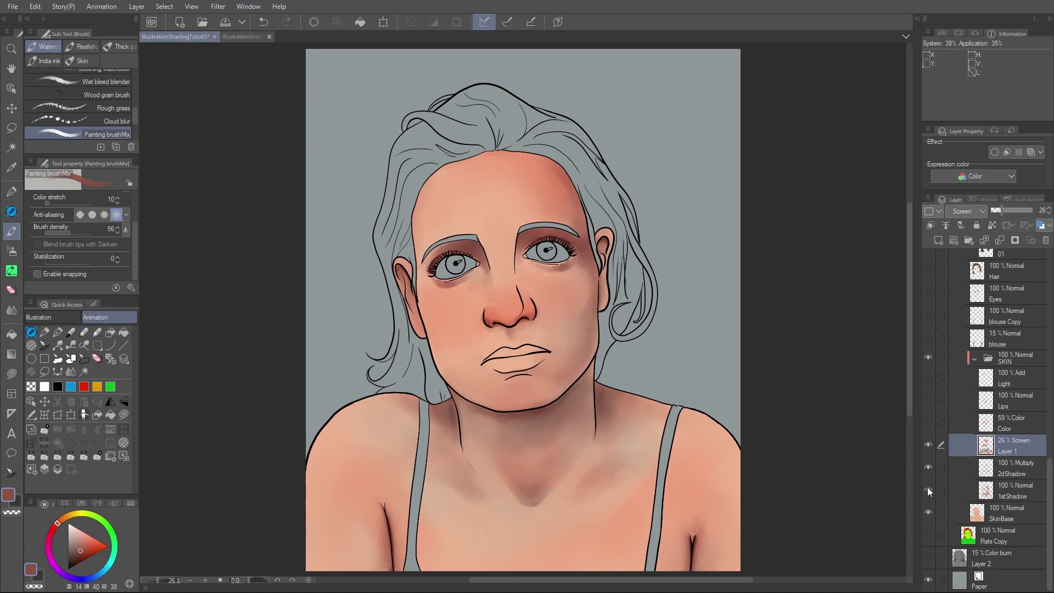
- Show the Color and Lips layers in the SKIN folder
left_click(929, 423)
left_click(928, 424)
left_click(929, 423)
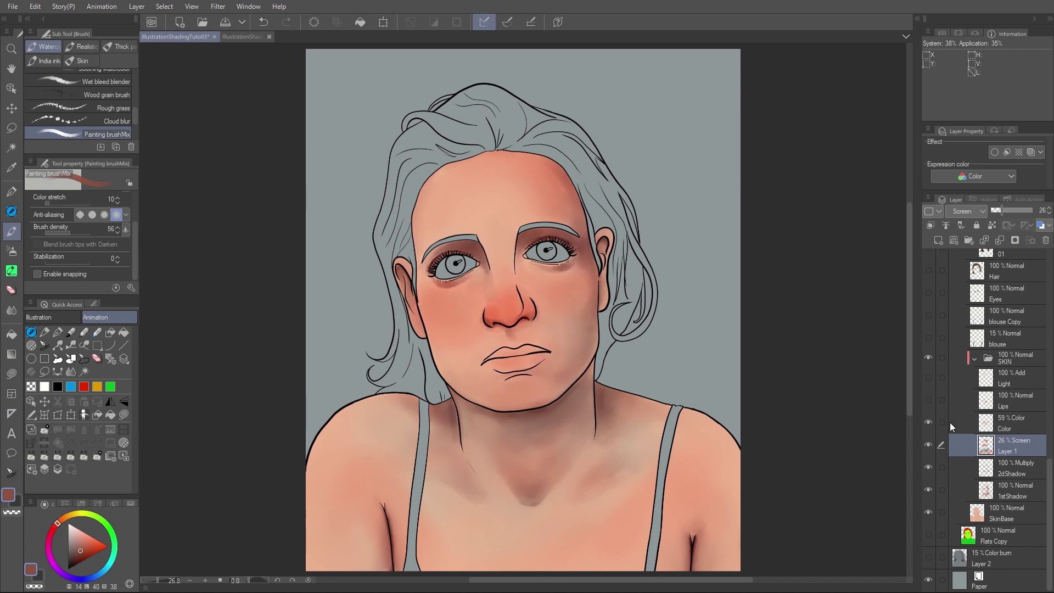
left_click(1015, 430)
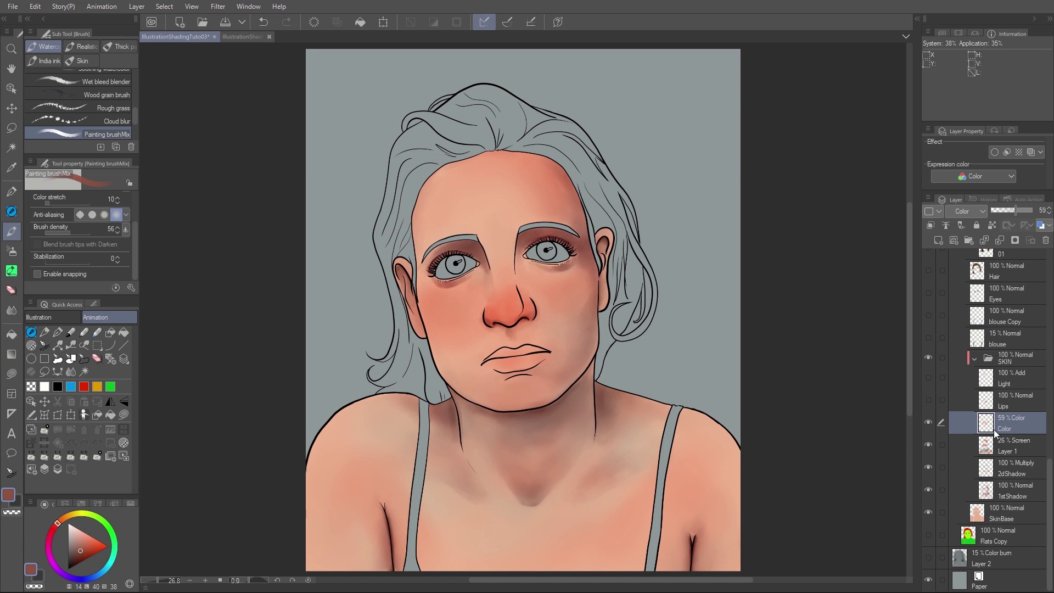
left_click(930, 402)
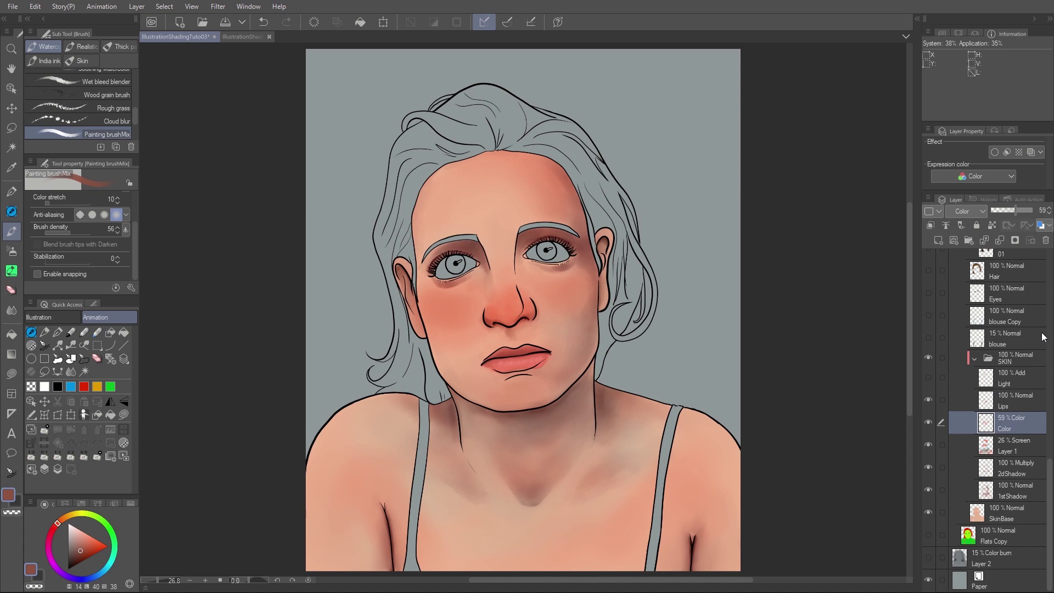
- Select the Lines layer and lower its opacity to 26%
scroll(1051, 487, "up", 10)
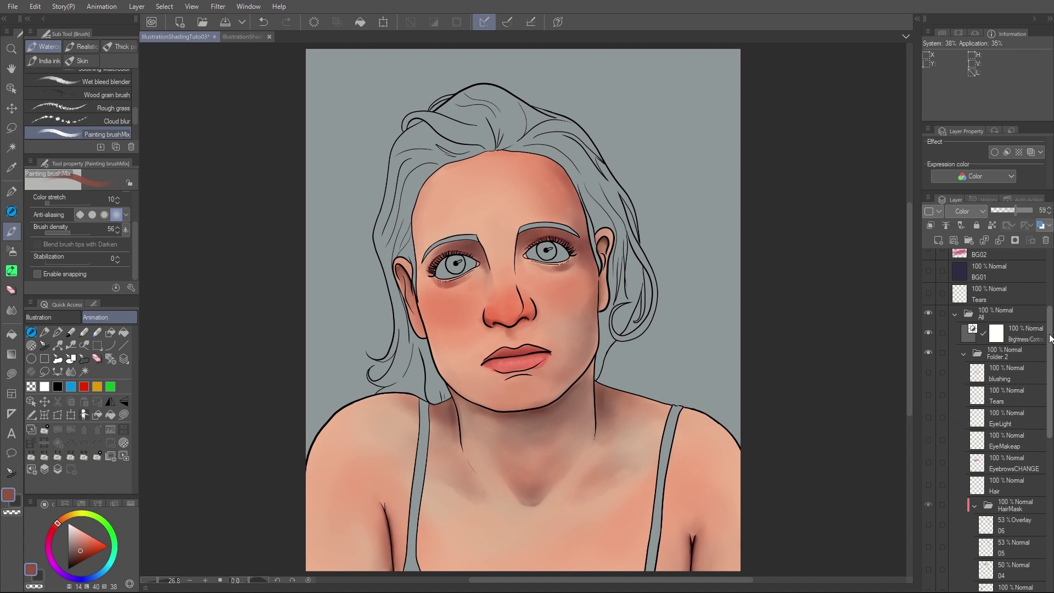
scroll(1050, 329, "up", 5)
left_click(996, 296)
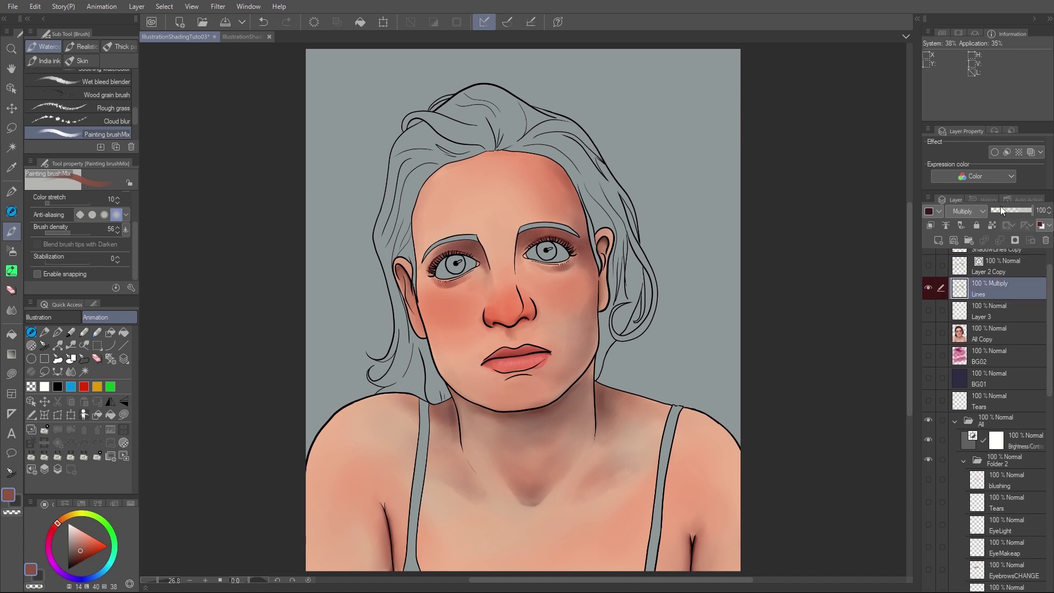
left_click(1001, 211)
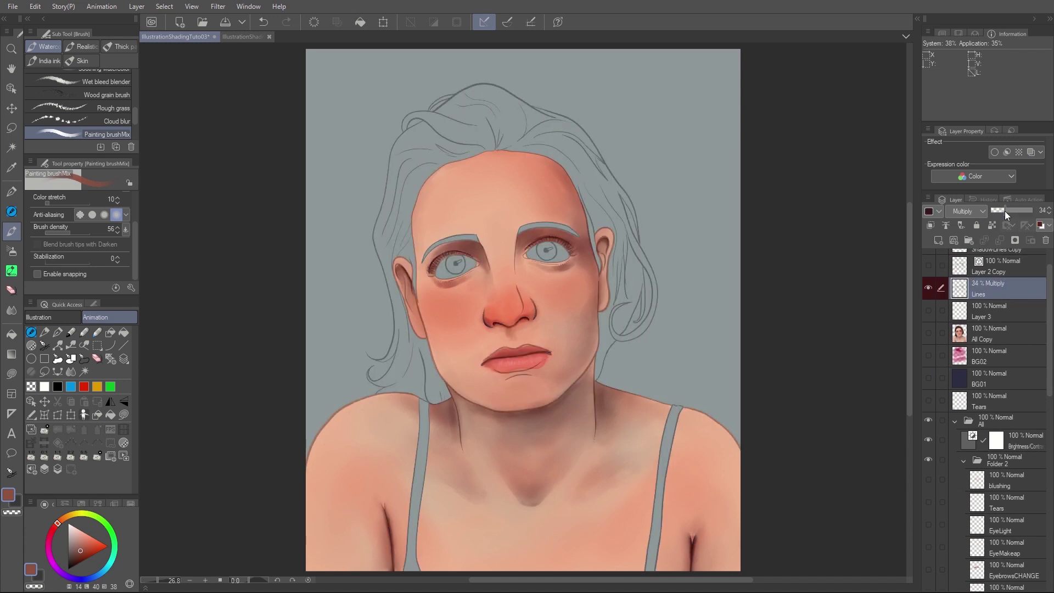
- Show the Add-mode Light layer in the SKIN folder and compare the skin with and without it
left_click_drag(1049, 384, 1049, 557)
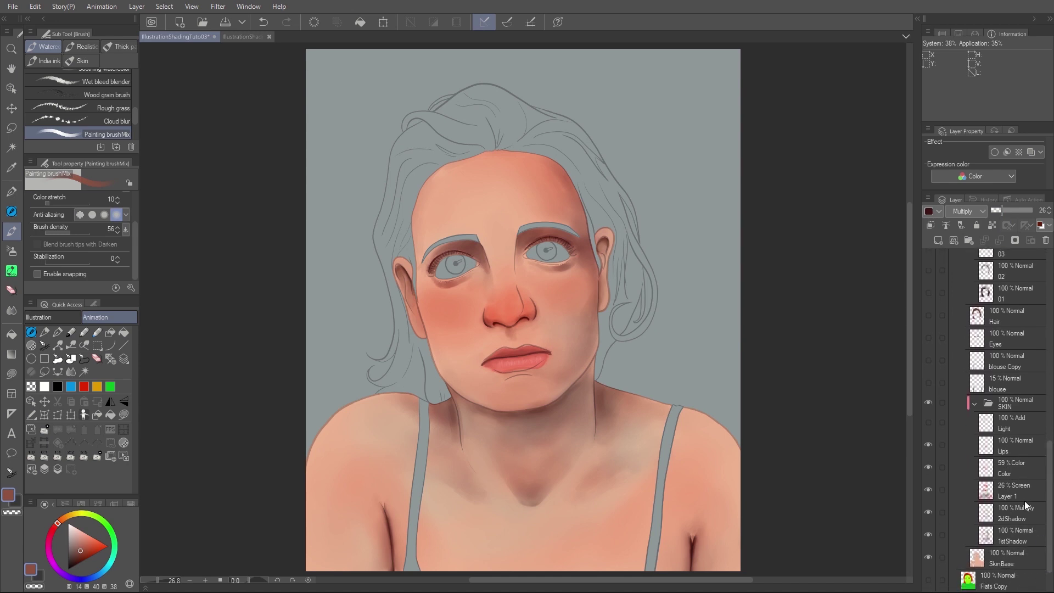
left_click(928, 424)
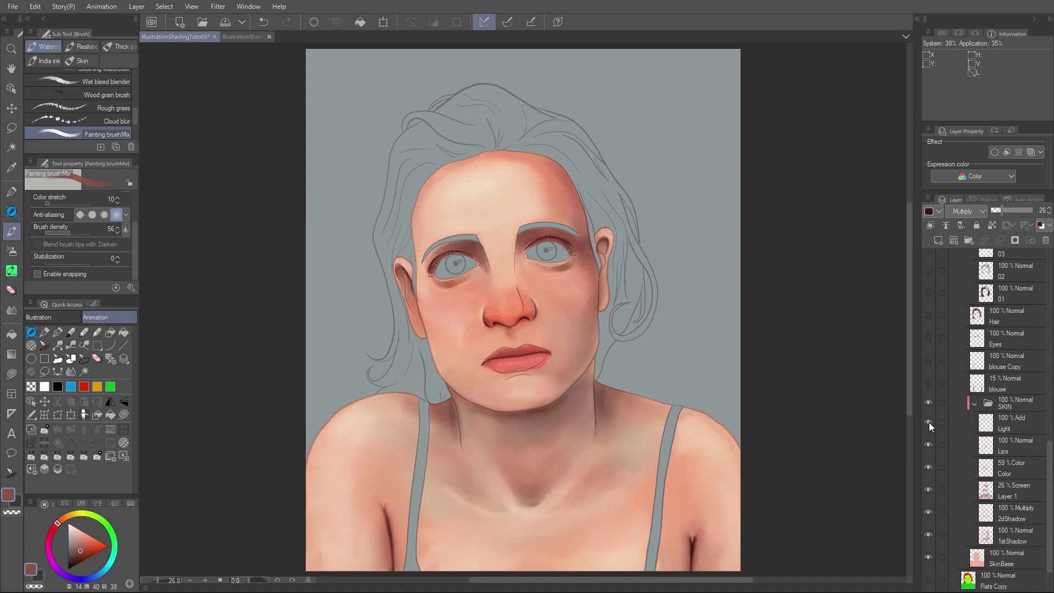
left_click(928, 424)
left_click(929, 424)
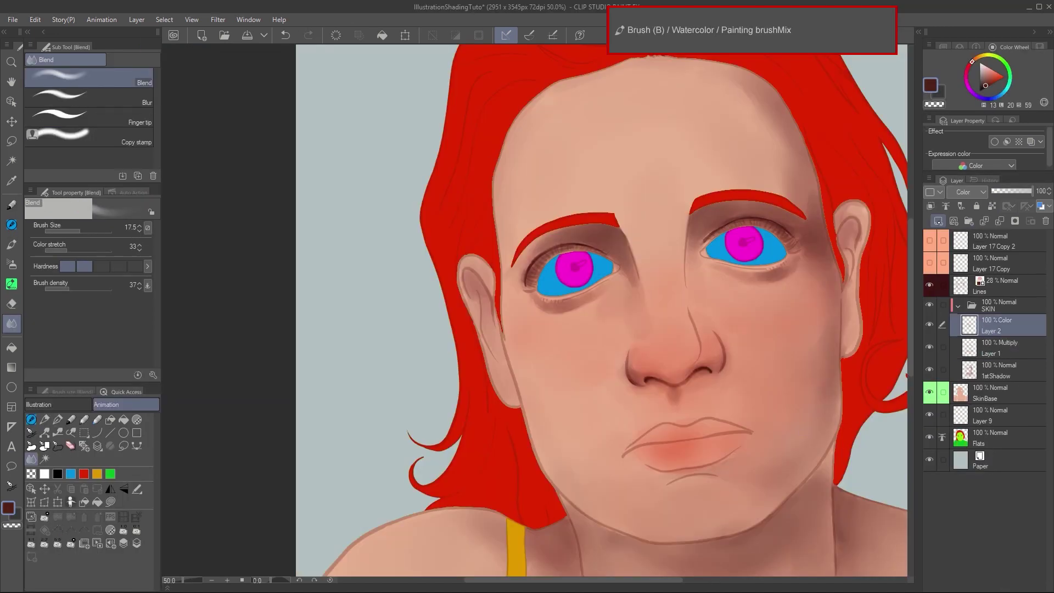
- In the IllustrationShadingTuto file, rename the Multiply layer 2dShadow and the Color-mode layer Color, and name the new layer above them Light
type("2dShadow")
left_click(988, 348)
type("Color")
double_click(1002, 330)
key("Return")
left_click_drag(824, 378, 735, 373)
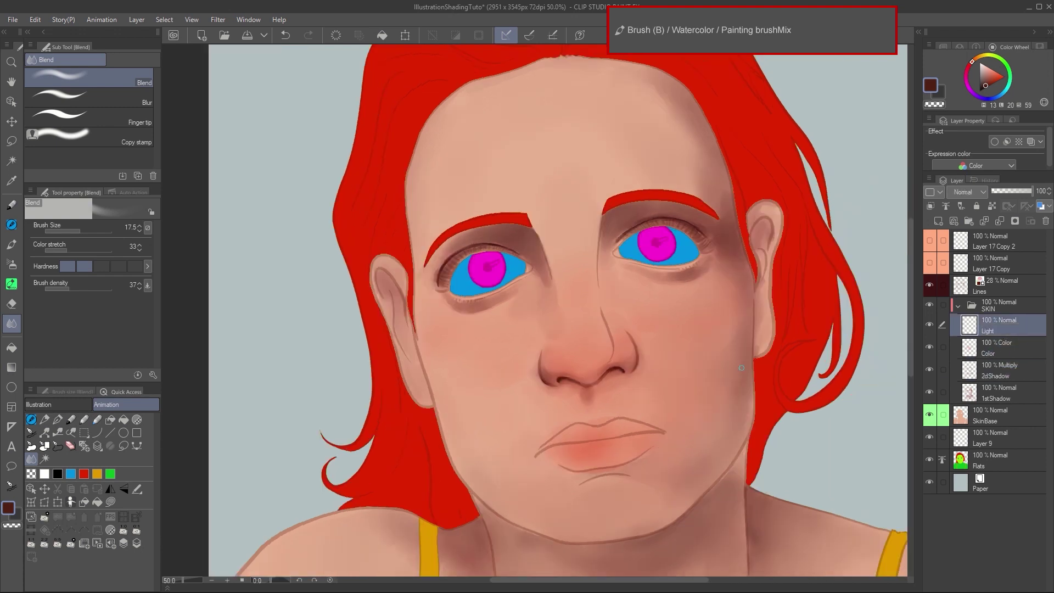
- Sample the forehead skin tone and change it to a pale cream with hue 30, luminosity 82 and saturation 50
scroll(736, 374, "down", 2)
left_click(631, 181, "alt")
double_click(930, 85)
left_click(640, 238)
left_click(664, 260)
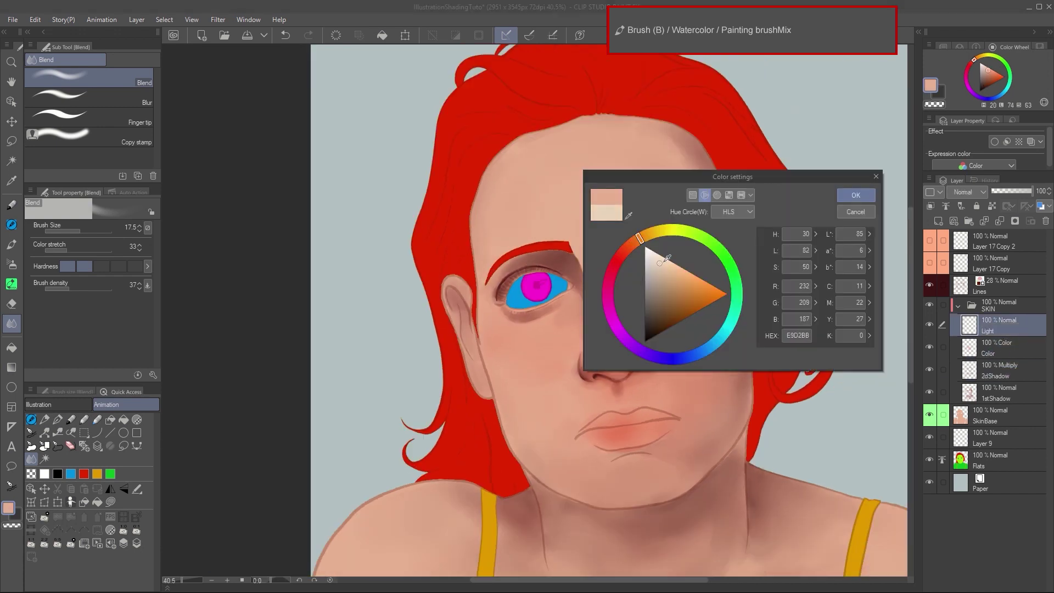
key("Return")
- Paint light over the forehead and down the nose bridge, reducing the Painting brushMix to size 80
key("bracketright")
key("bracketright")
key("bracketright")
key("bracketright")
key("bracketright")
key("bracketright")
key("bracketright")
key("bracketright")
mouse_move(669, 203)
left_mouse_down()
mouse_move(506, 205)
mouse_move(569, 188)
mouse_move(621, 214)
left_mouse_up()
key("bracketleft")
key("bracketleft")
key("bracketleft")
key("bracketleft")
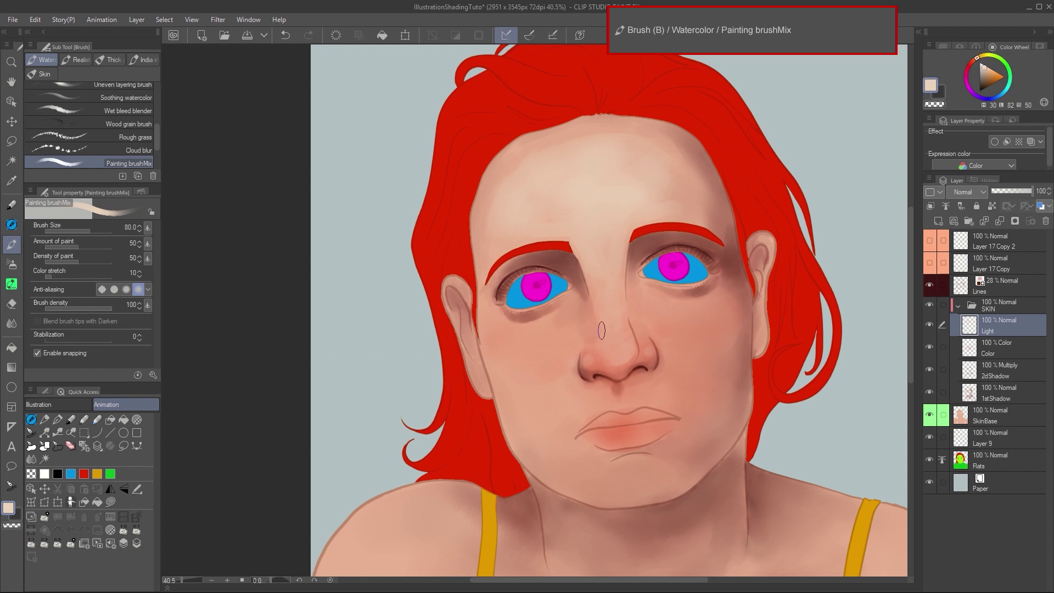
- Paint small highlights on the nose tip and around both nostrils with the size 35 brush
scroll(660, 348, "up", 4)
key("bracketleft")
key("bracketleft")
key("bracketleft")
key("bracketleft")
key("bracketleft")
key("bracketleft")
mouse_move(662, 371)
left_mouse_down()
mouse_move(629, 301)
mouse_move(660, 354)
left_mouse_up()
mouse_move(352, 409)
left_mouse_down()
mouse_move(355, 374)
mouse_move(355, 453)
left_mouse_up()
mouse_move(552, 373)
left_mouse_down()
mouse_move(522, 396)
mouse_move(566, 378)
left_mouse_up()
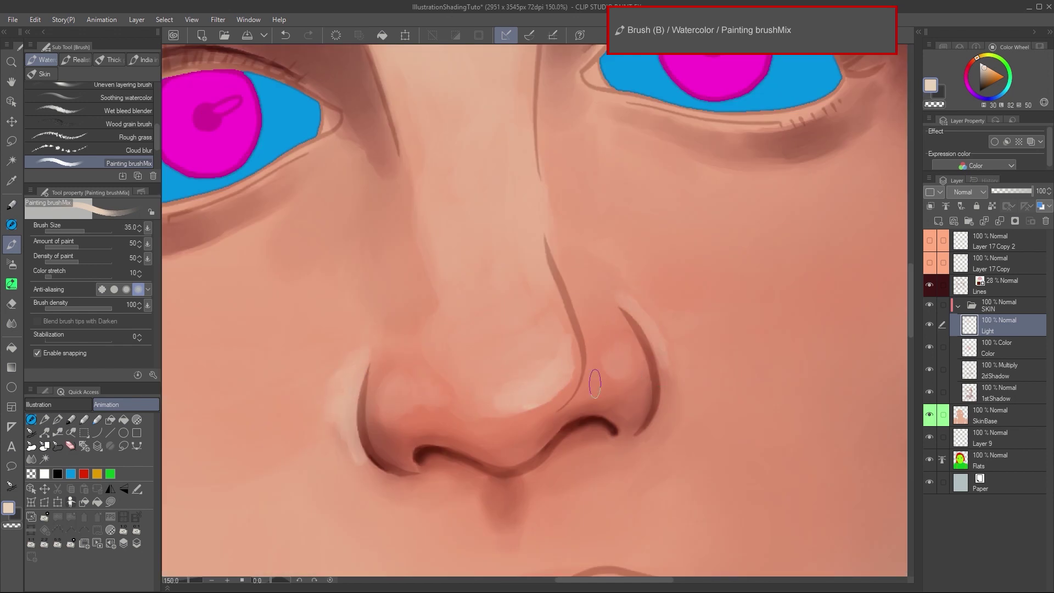
- Smooth the highlights on the nose and forehead with the Blend tool, enlarging it to size 125
key("j")
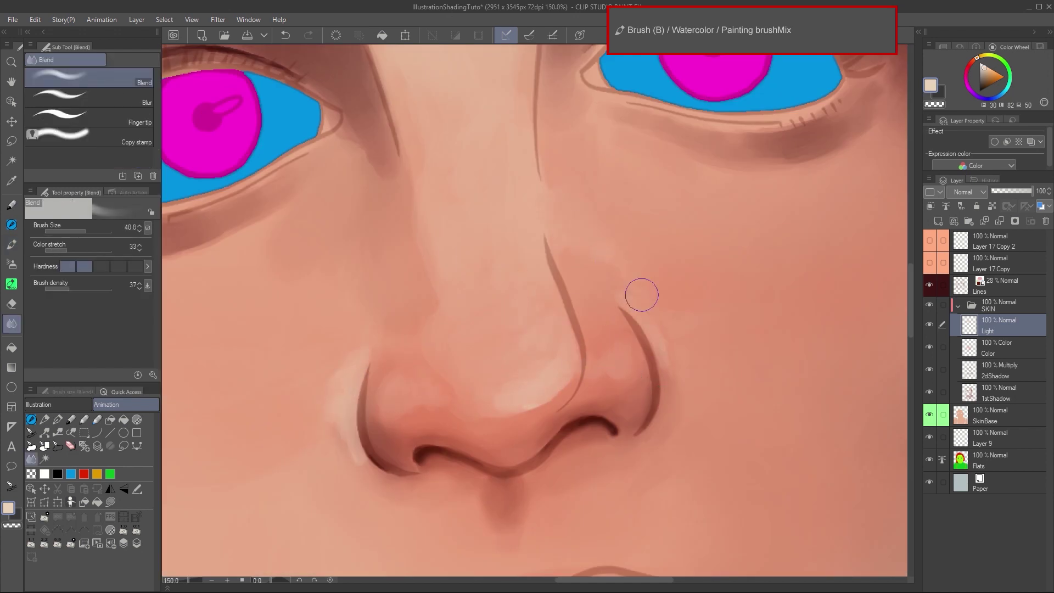
scroll(528, 268, "down", 4)
key("bracketright")
key("bracketright")
key("bracketright")
key("bracketright")
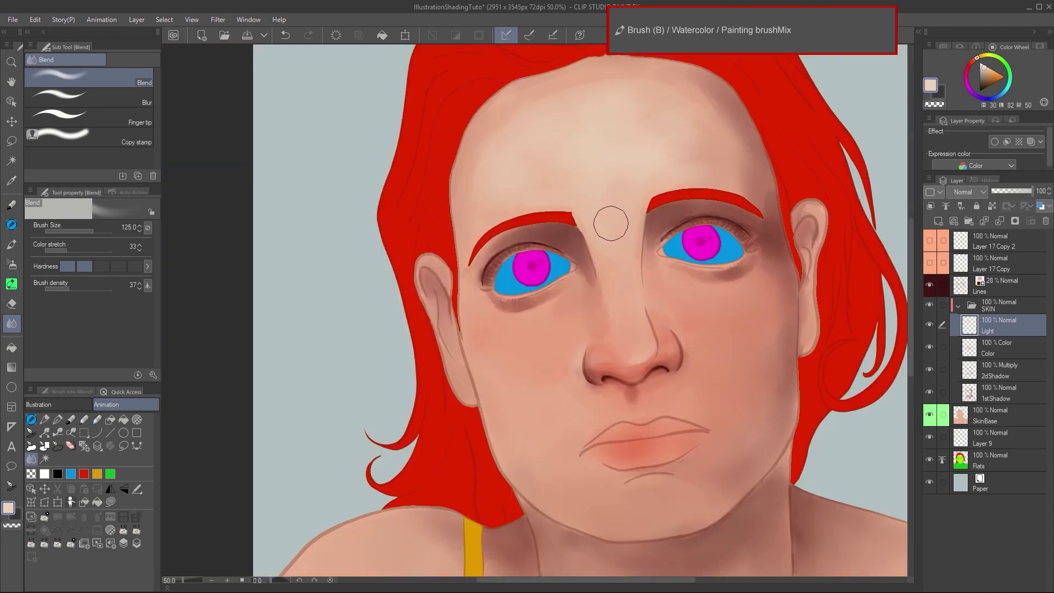
scroll(513, 135, "up", 1)
mouse_move(788, 332)
left_mouse_down()
mouse_move(664, 319)
mouse_move(542, 324)
left_mouse_up()
scroll(541, 323, "down", 1)
- Paint light on the cheeks, chin and forehead with the Painting brushMix at size 100
key("b")
key("bracketright")
key("bracketright")
key("bracketright")
key("bracketright")
key("bracketright")
mouse_move(355, 341)
left_mouse_down()
mouse_move(297, 338)
mouse_move(343, 392)
mouse_move(308, 338)
left_mouse_up()
mouse_move(537, 309)
left_mouse_down()
mouse_move(578, 296)
mouse_move(572, 322)
left_mouse_up()
mouse_move(479, 493)
left_mouse_down()
mouse_move(452, 495)
mouse_move(465, 497)
left_mouse_up()
mouse_move(414, 124)
left_mouse_down()
mouse_move(348, 118)
mouse_move(331, 142)
left_mouse_up()
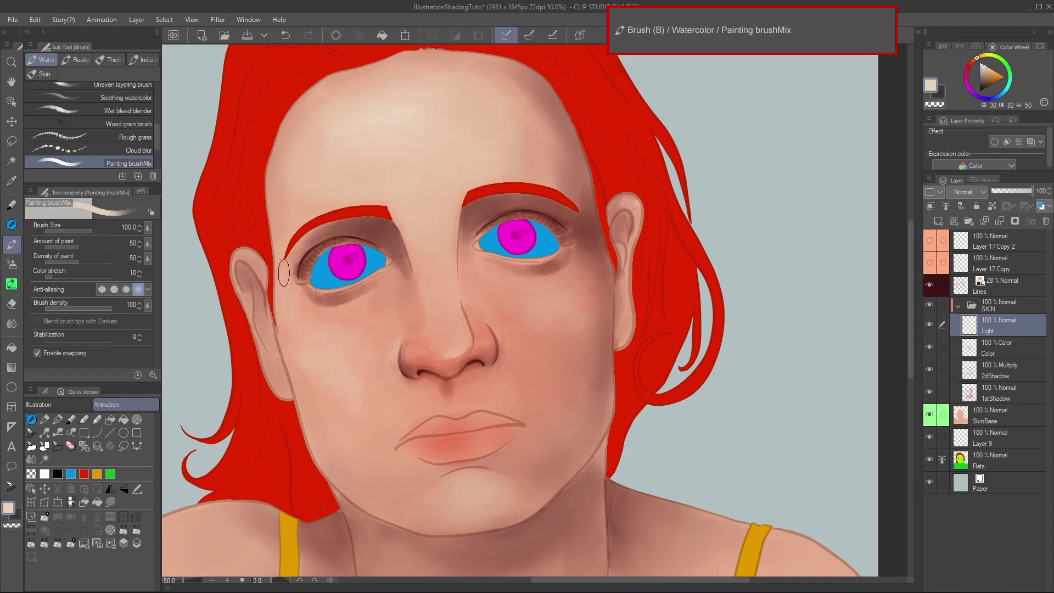
- Add highlights to both ears, the chin and the jawline
left_click_drag(239, 258, 258, 270)
left_click_drag(629, 206, 637, 214)
left_click_drag(466, 490, 454, 490)
mouse_move(577, 466)
left_mouse_down()
mouse_move(653, 201)
mouse_move(588, 467)
left_mouse_up()
- Enlarge the brush to size 200 and paint light on both shoulders and upper arms
scroll(639, 467, "down", 1)
key("bracketright")
key("bracketright")
key("bracketright")
key("bracketright")
mouse_move(356, 356)
left_mouse_down()
mouse_move(390, 344)
mouse_move(374, 372)
mouse_move(371, 522)
left_mouse_up()
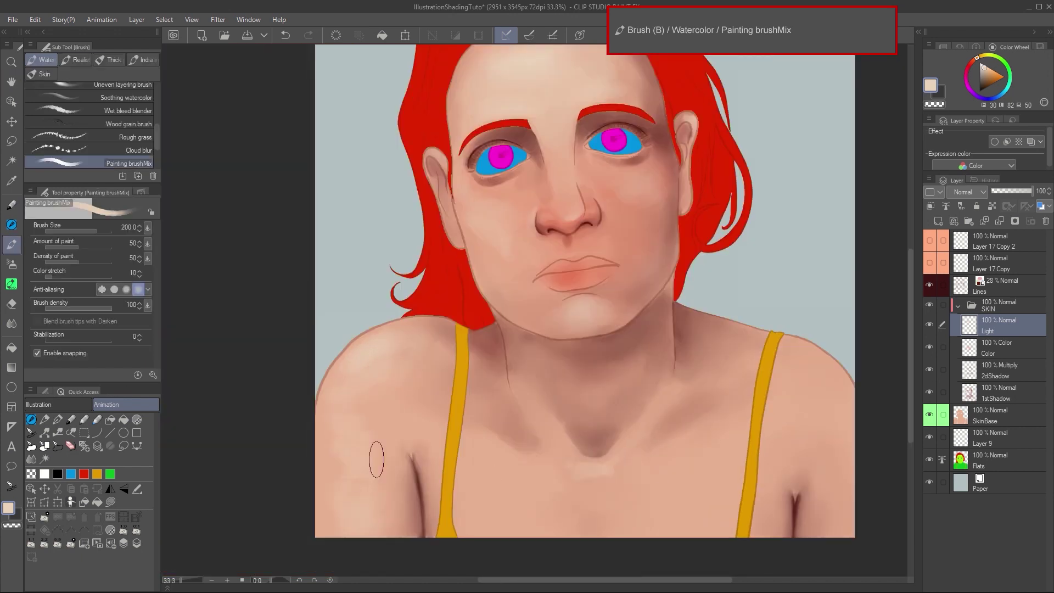
mouse_move(789, 365)
left_mouse_down()
mouse_move(831, 377)
mouse_move(841, 448)
left_mouse_up()
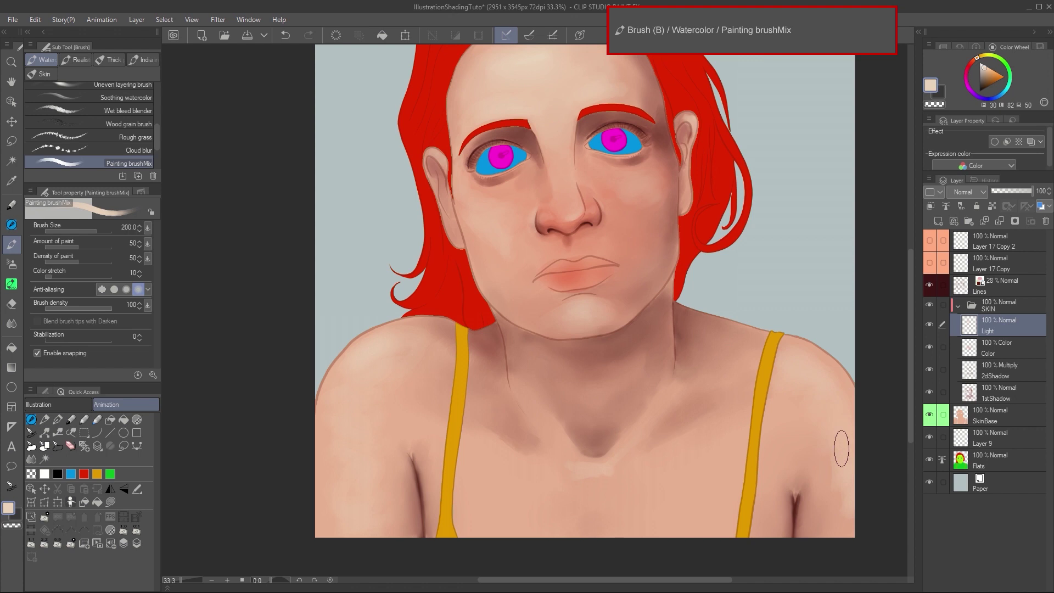
- Paint light across the upper chest and smooth it with the Blend tool at size 300
left_click_drag(684, 517, 720, 522)
left_click_drag(491, 533, 548, 529)
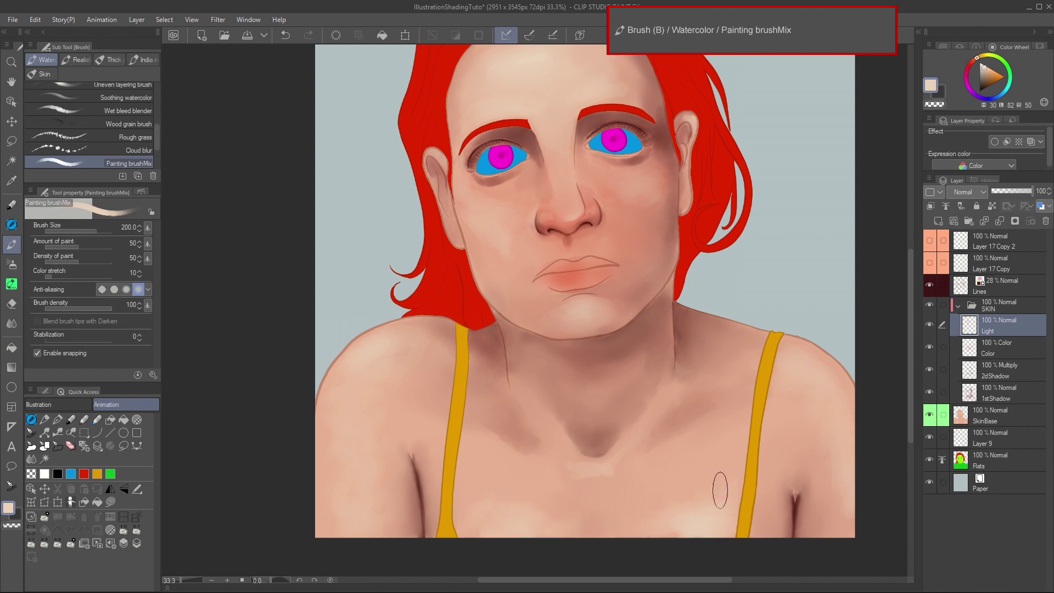
key("j")
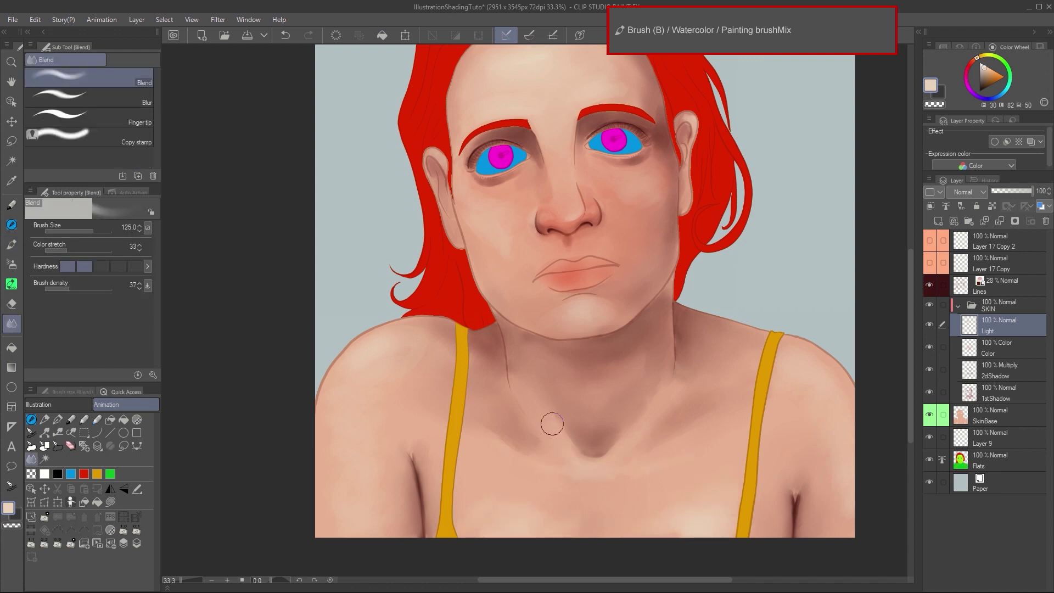
scroll(793, 247, "down", 1)
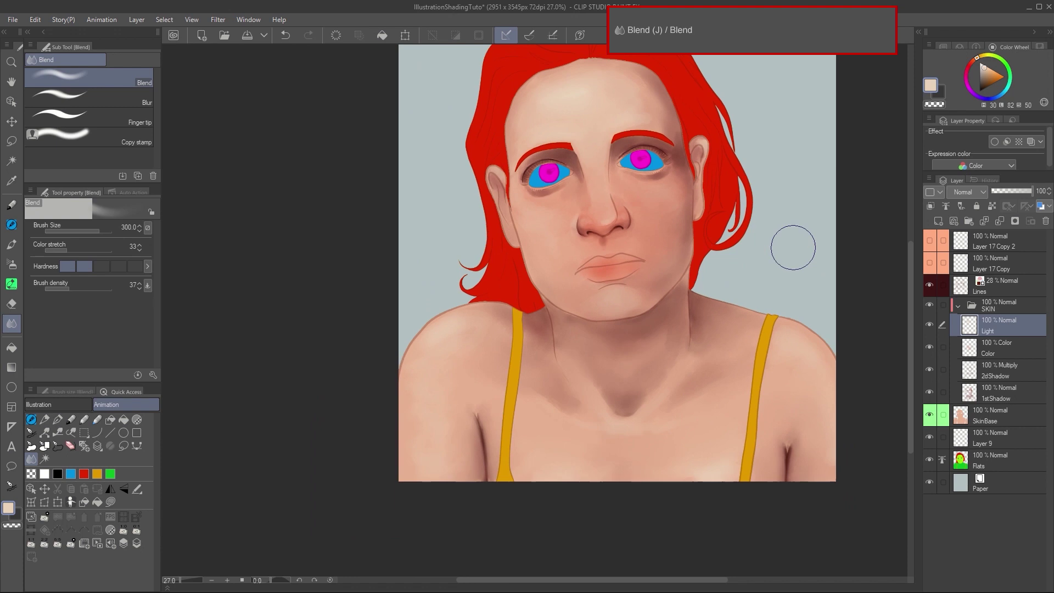
scroll(585, 250, "up", 2)
scroll(708, 287, "down", 1)
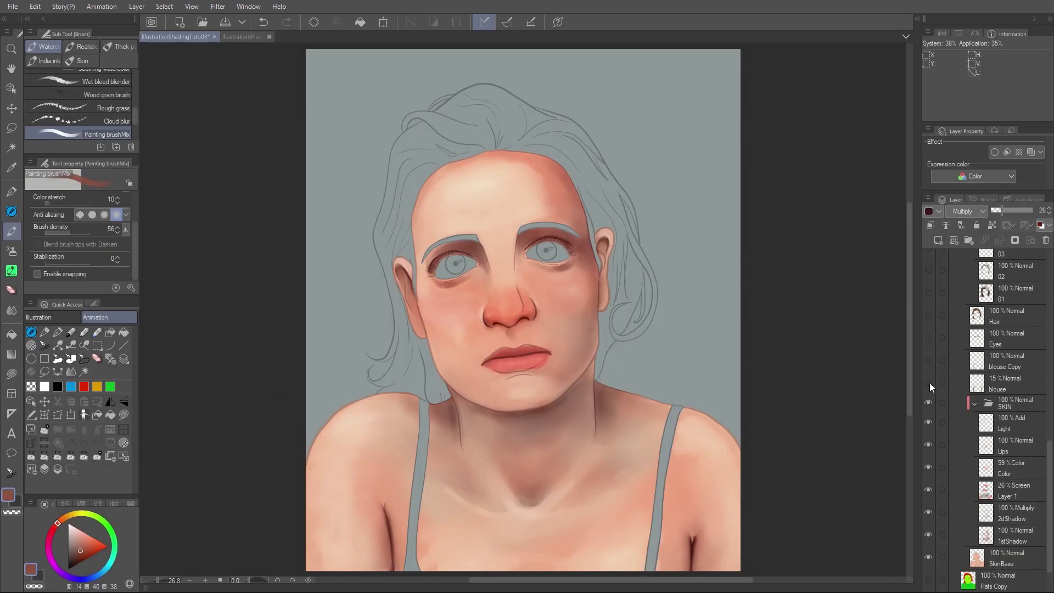
- Show the blouse Copy, blouse and Eyes layers in the finished illustration
left_click(929, 361)
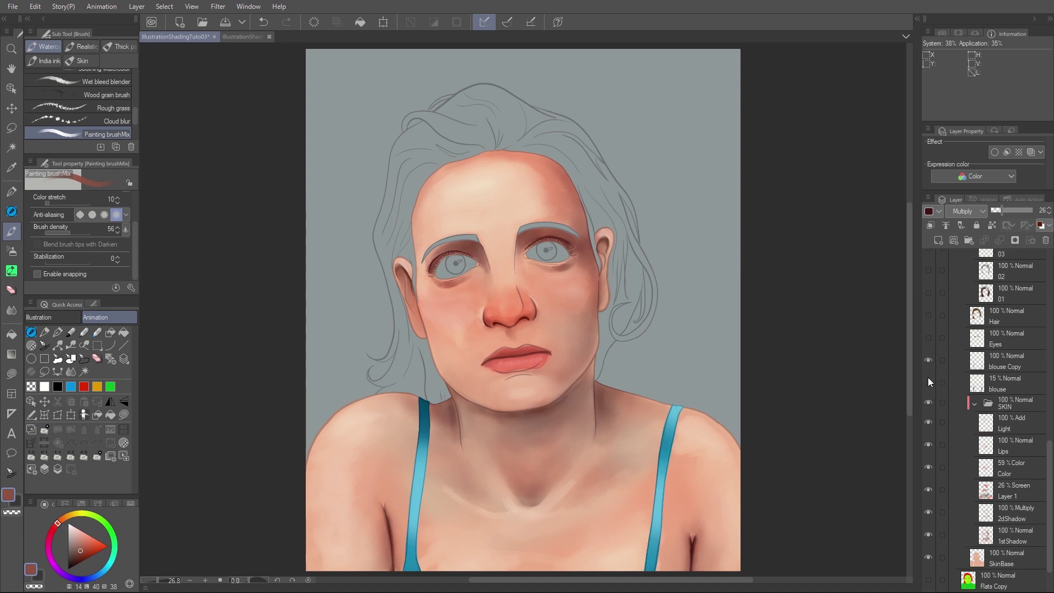
left_click(928, 383)
left_click(928, 338)
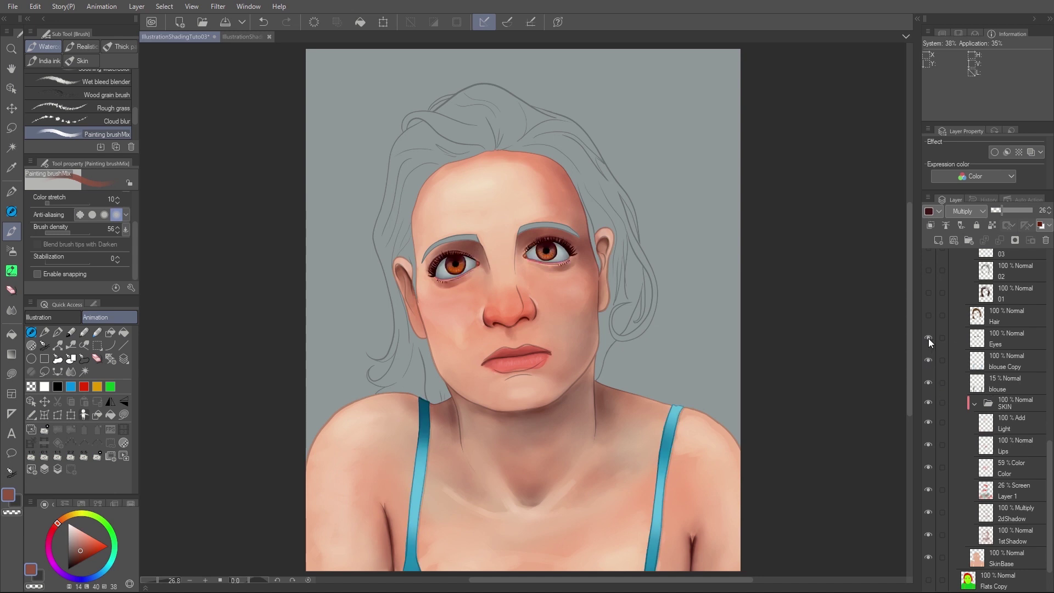
left_click(928, 339)
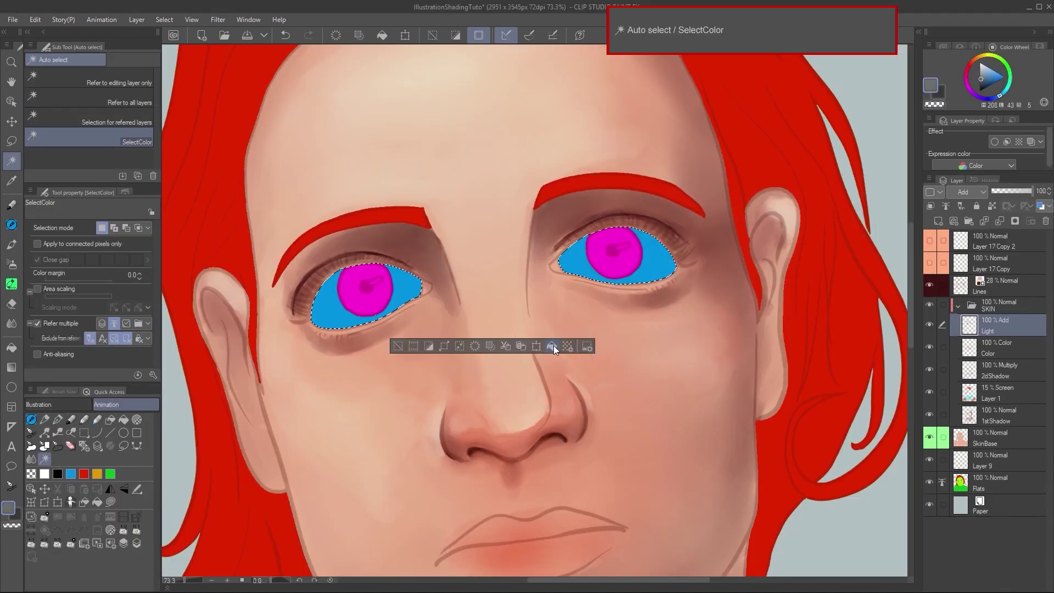
- Fill the selected eye whites with grey on a new layer and paint a lighter grey over both eyeballs
left_click(552, 346)
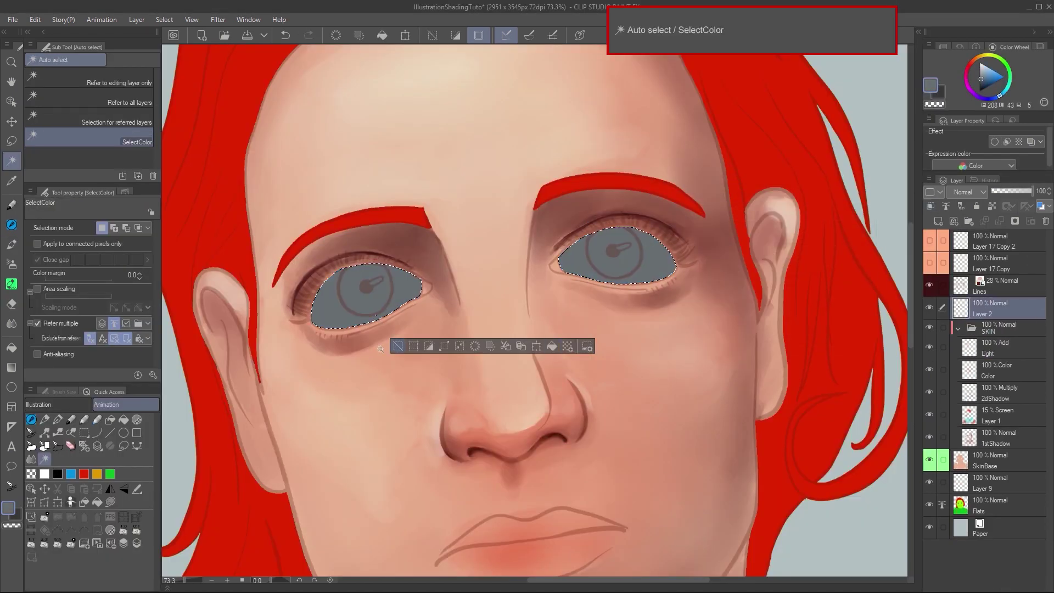
key("b")
double_click(930, 86)
left_click(650, 232)
left_click(856, 196)
key("bracketleft")
key("bracketleft")
key("bracketleft")
key("bracketleft")
key("bracketleft")
key("bracketleft")
key("bracketleft")
key("bracketleft")
left_click_drag(583, 259, 617, 250)
mouse_move(405, 285)
left_mouse_down()
mouse_move(351, 296)
mouse_move(382, 305)
left_mouse_up()
- Shade the edges of both eyeballs softly with a smaller brush in grey-blue and clear the selection
key("c")
left_click(649, 296)
left_click(856, 196)
key("bracketleft")
key("bracketleft")
key("bracketleft")
key("bracketleft")
mouse_move(671, 244)
left_mouse_down()
mouse_move(606, 224)
mouse_move(571, 246)
left_mouse_up()
left_click_drag(405, 269, 340, 264)
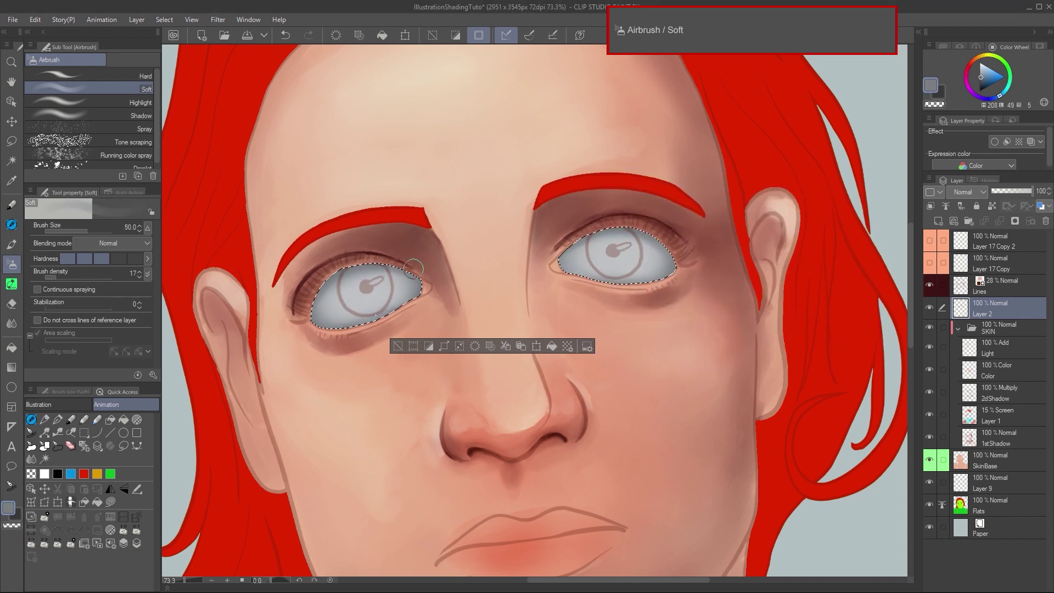
key("ctrl+d")
- Draw the left eye's upper lash line in dark brown with the G-pen at size 15
scroll(392, 344, "up", 5)
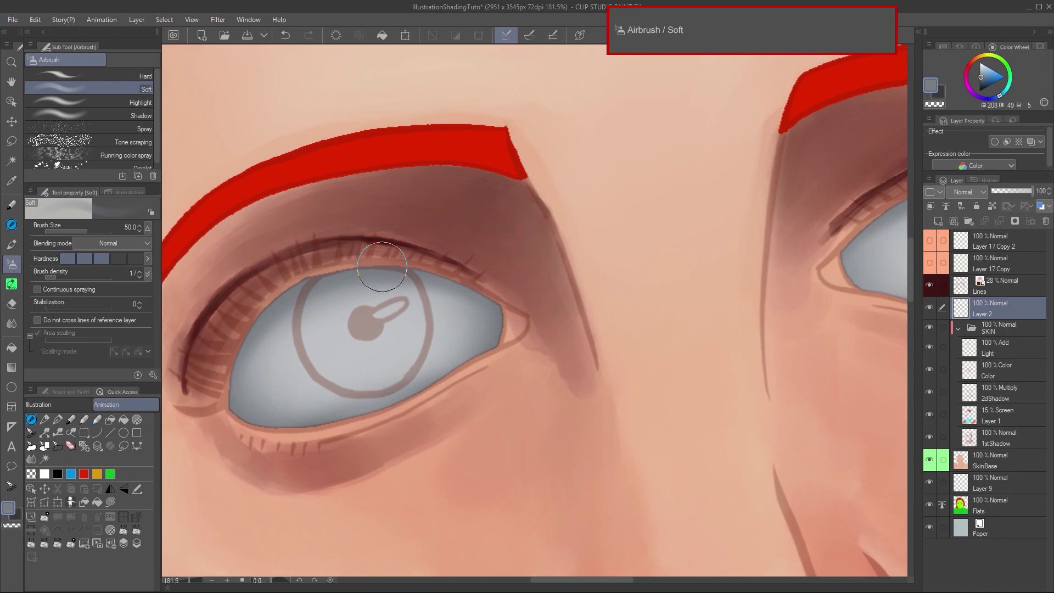
key("p")
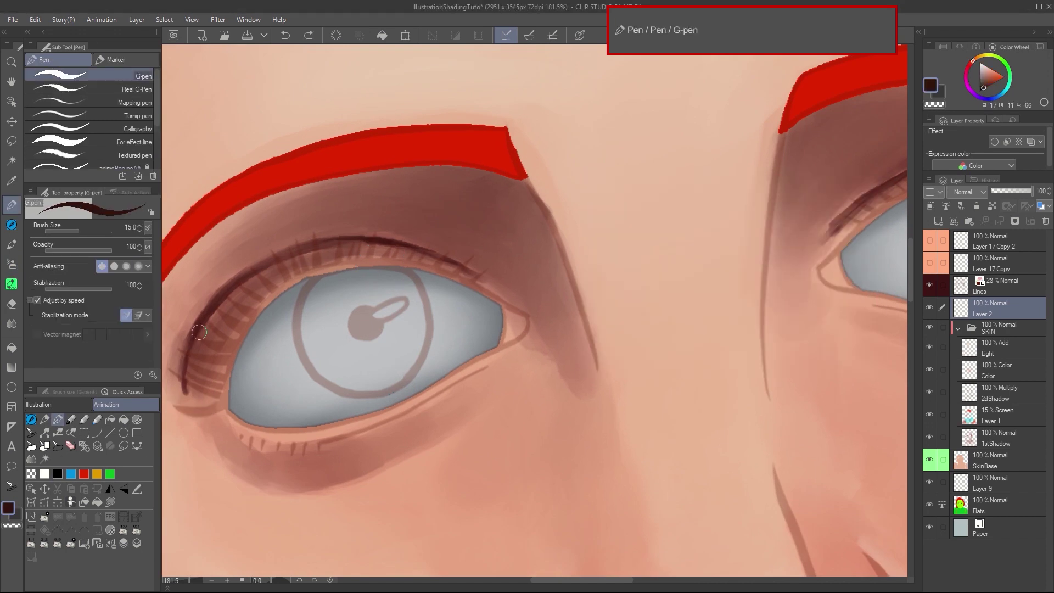
left_click_drag(226, 406, 254, 318)
left_click_drag(498, 303, 392, 264)
mouse_move(228, 384)
left_mouse_down()
mouse_move(296, 279)
mouse_move(401, 263)
left_mouse_up()
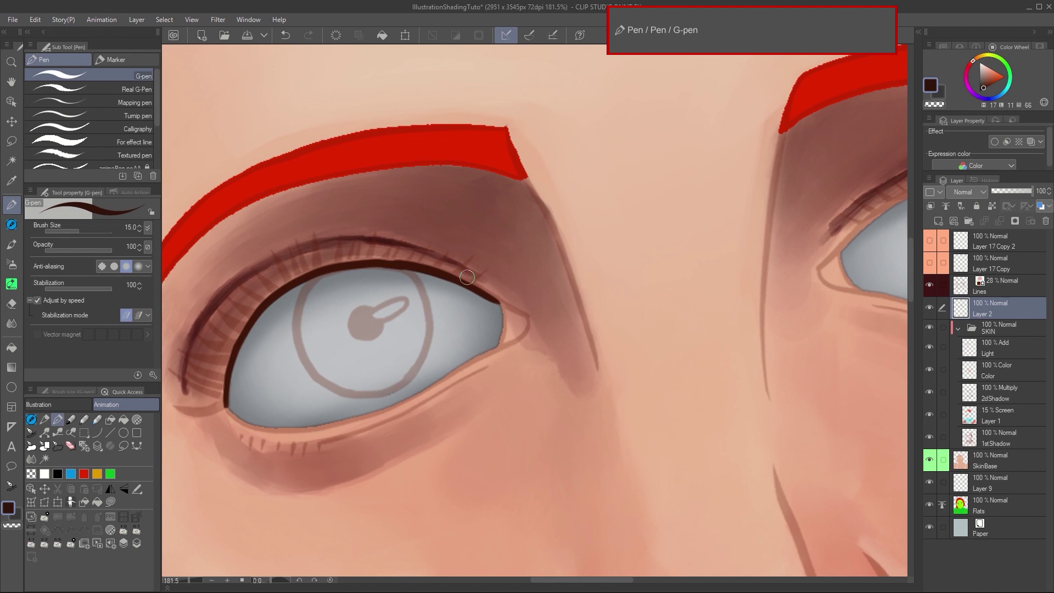
- Draw tapered upper eyelashes on the left eye from the outer corner across the lid
mouse_move(227, 409)
left_mouse_down()
mouse_move(179, 404)
mouse_move(189, 360)
left_mouse_up()
left_click_drag(323, 267, 314, 230)
mouse_move(308, 271)
left_mouse_down()
mouse_move(296, 237)
mouse_move(269, 239)
left_mouse_up()
left_click_drag(272, 287, 251, 257)
left_click_drag(254, 303, 228, 290)
mouse_move(241, 324)
left_mouse_down()
mouse_move(212, 328)
mouse_move(200, 352)
left_mouse_up()
left_click_drag(229, 362, 192, 378)
left_click_drag(332, 265, 336, 230)
left_click_drag(341, 263, 346, 232)
left_click_drag(350, 261, 357, 235)
left_click_drag(360, 261, 368, 235)
left_click_drag(371, 259, 379, 232)
left_click_drag(381, 258, 386, 231)
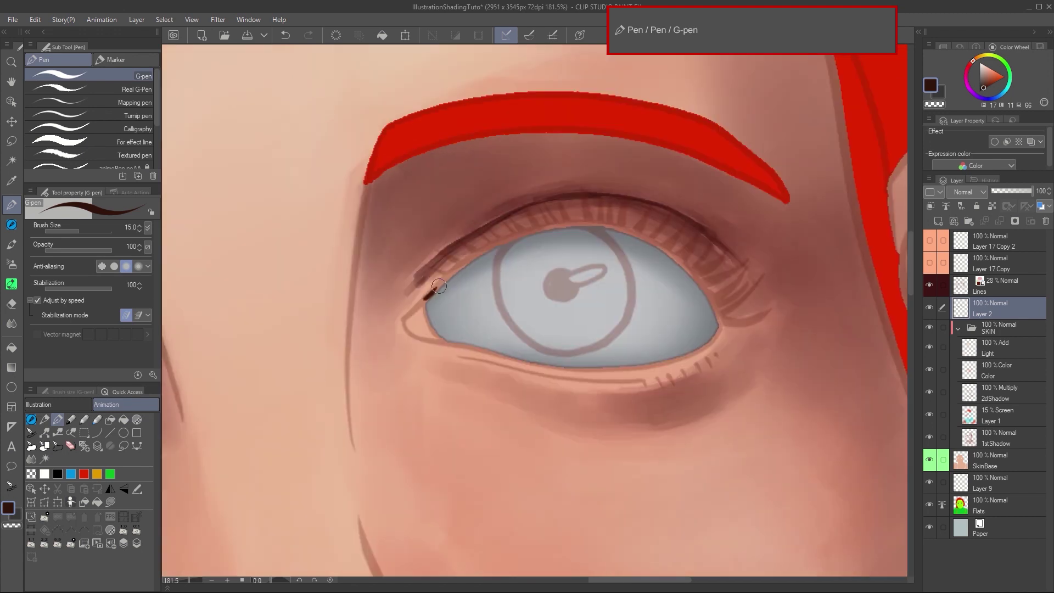
- Draw the right eye's upper lash line and the lashes fanning from its outer corner
mouse_move(426, 299)
left_mouse_down()
mouse_move(631, 227)
mouse_move(722, 323)
mouse_move(774, 303)
left_mouse_up()
left_click_drag(721, 311, 764, 278)
left_click_drag(717, 299, 755, 267)
mouse_move(709, 284)
left_mouse_down()
mouse_move(748, 256)
mouse_move(728, 238)
left_mouse_up()
left_click_drag(687, 258, 707, 217)
left_click_drag(671, 246, 683, 222)
left_click_drag(654, 236, 667, 206)
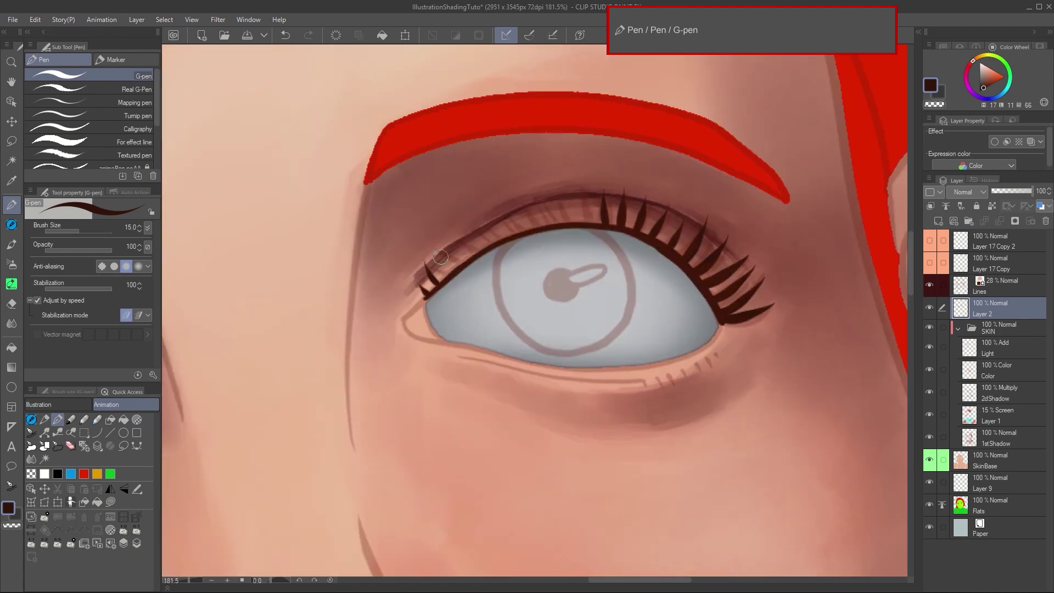
- Add inner and middle lashes to the right eye's upper lid and fill the gaps between the lashes
left_click_drag(507, 237, 500, 201)
left_click_drag(571, 224, 561, 181)
left_click_drag(604, 229, 583, 185)
left_click_drag(531, 237, 519, 186)
left_click_drag(526, 238, 510, 190)
mouse_move(671, 246)
left_mouse_down()
mouse_move(657, 215)
mouse_move(665, 201)
left_mouse_up()
mouse_move(698, 270)
left_mouse_down()
mouse_move(726, 285)
mouse_move(728, 302)
mouse_move(651, 205)
left_mouse_up()
left_click_drag(631, 232, 622, 205)
left_click_drag(610, 230, 593, 198)
left_click_drag(579, 222, 566, 201)
left_click_drag(566, 224, 551, 203)
left_click_drag(531, 231, 523, 182)
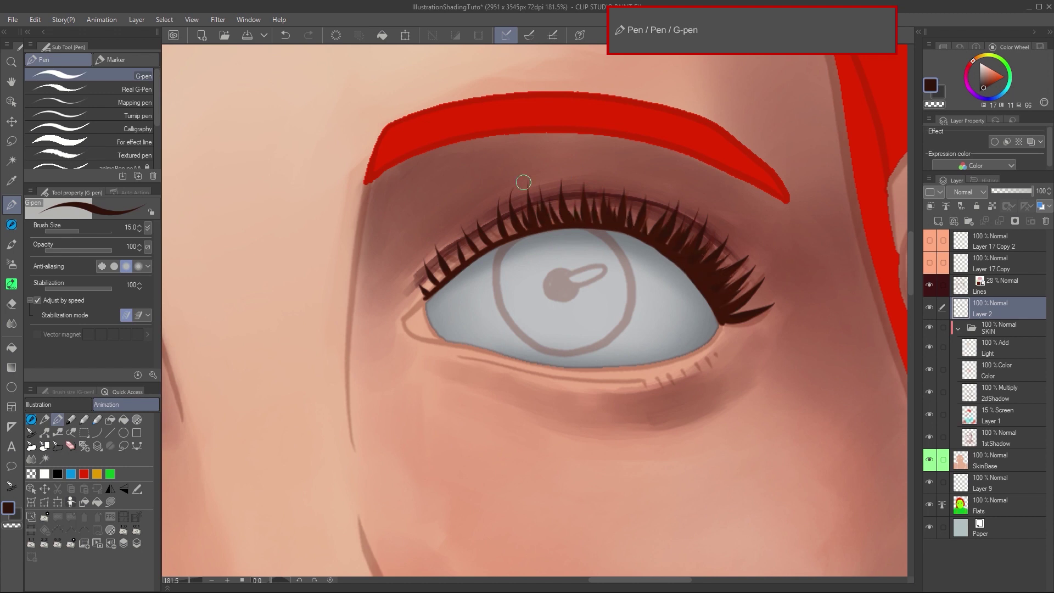
- Draw short lower lashes under both eyes with the G-pen
left_click_drag(628, 380, 629, 388)
mouse_move(191, 457)
left_mouse_down()
mouse_move(527, 390)
mouse_move(699, 339)
left_mouse_up()
left_click_drag(337, 374, 328, 388)
left_click_drag(344, 376, 340, 394)
left_click_drag(355, 379, 355, 391)
left_click_drag(369, 383, 368, 403)
left_click_drag(387, 383, 386, 393)
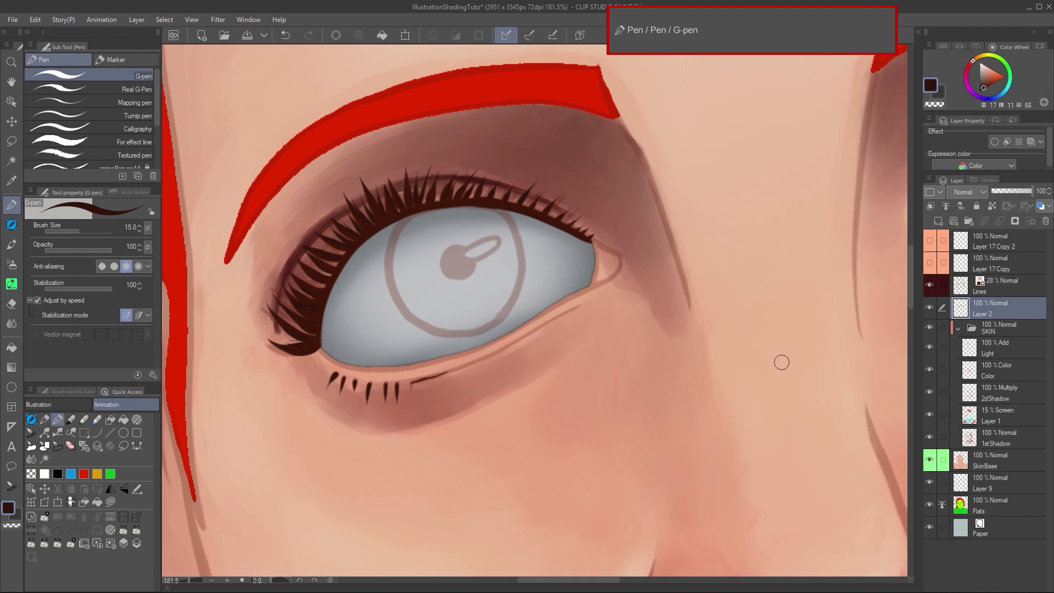
- Paint the inner corner of the right eye reddish orange with the Painting brushMix
key("b")
scroll(420, 357, "down", 8)
scroll(651, 294, "up", 9)
double_click(930, 85)
left_click(855, 194)
left_click_drag(760, 302, 712, 306)
left_click_drag(653, 279, 640, 291)
mouse_move(641, 290)
left_mouse_down()
mouse_move(716, 241)
mouse_move(661, 302)
left_mouse_up()
- Add darker brown shading to the inner eye corners at size 10, undoing the stroke along the lower lid
left_click(995, 78)
key("bracketleft")
mouse_move(288, 355)
left_mouse_down()
mouse_move(286, 332)
mouse_move(296, 361)
mouse_move(301, 336)
left_mouse_up()
double_click(930, 85)
left_click(855, 206)
key("bracketleft")
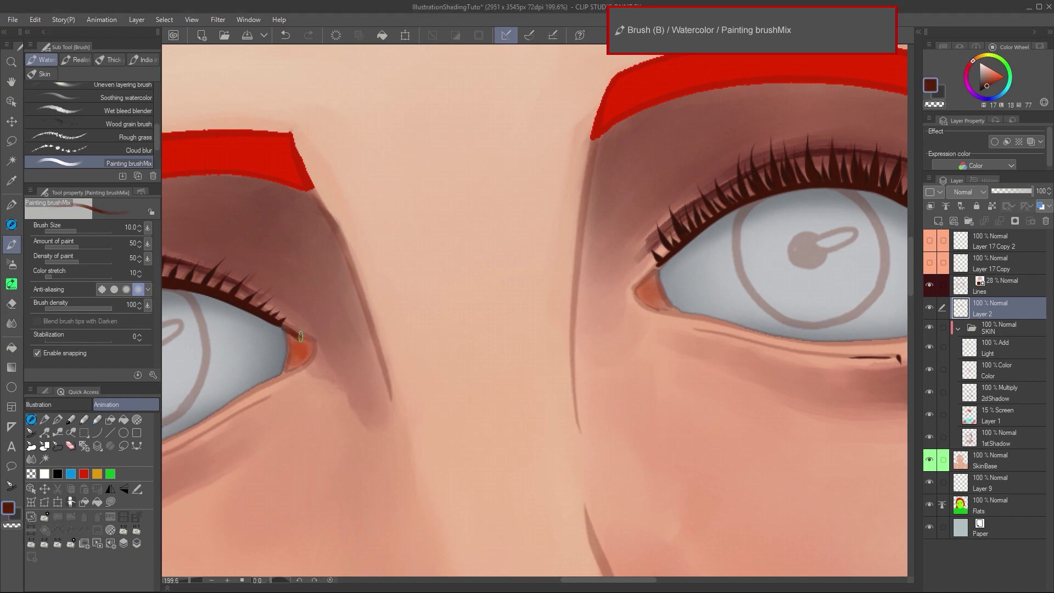
left_click_drag(449, 403, 721, 306)
left_click_drag(520, 296, 560, 277)
left_click_drag(540, 300, 368, 381)
key("ctrl+z")
- Paint the left eye's lower lid rim pink, hide the Lines layer and switch to the Blend tool for smoothing
double_click(931, 85)
left_click(622, 248)
left_click(681, 275)
left_click(855, 196)
mouse_move(275, 370)
left_mouse_down()
mouse_move(261, 356)
mouse_move(521, 297)
mouse_move(448, 343)
left_mouse_up()
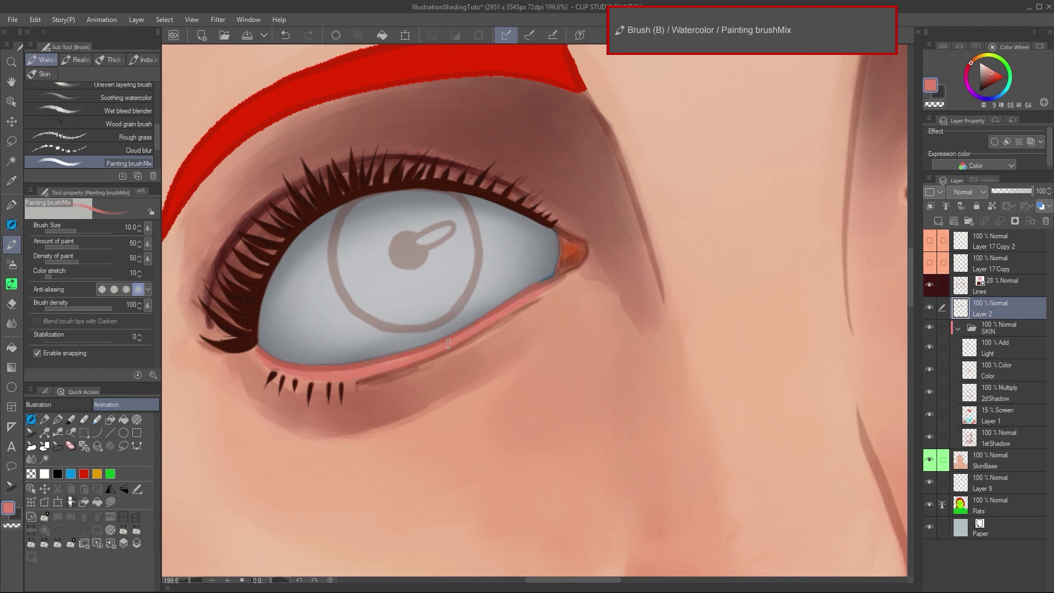
left_click(930, 285)
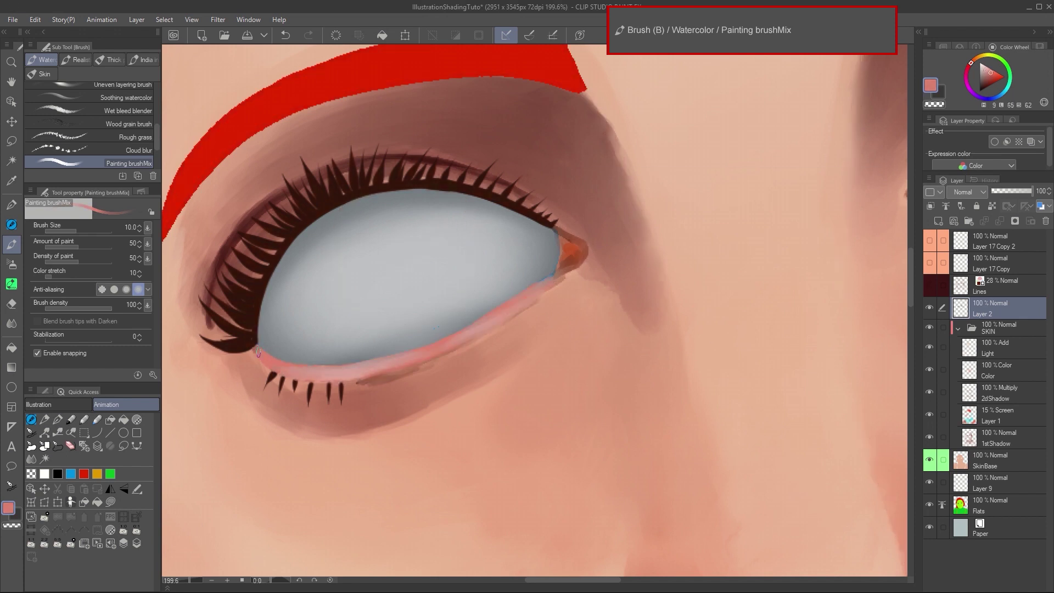
key("j")
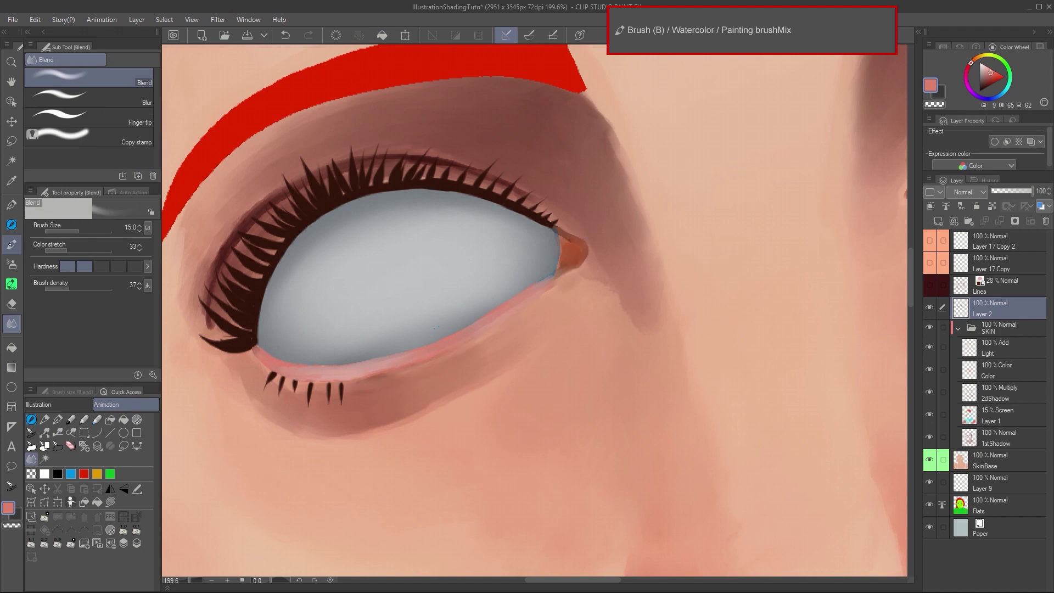
- Show the Lines layer and paint the right eye's lower lid rim pink with the Painting brushMix
key("b")
left_click(930, 284)
mouse_move(890, 307)
left_mouse_down()
mouse_move(691, 370)
mouse_move(654, 361)
left_mouse_up()
mouse_move(737, 285)
left_mouse_down()
mouse_move(640, 327)
mouse_move(502, 306)
mouse_move(713, 308)
left_mouse_up()
left_click_drag(644, 324, 571, 323)
- Refine the right eye's lower lid rim with a second tone while the Lines layer is hidden
left_click(929, 284)
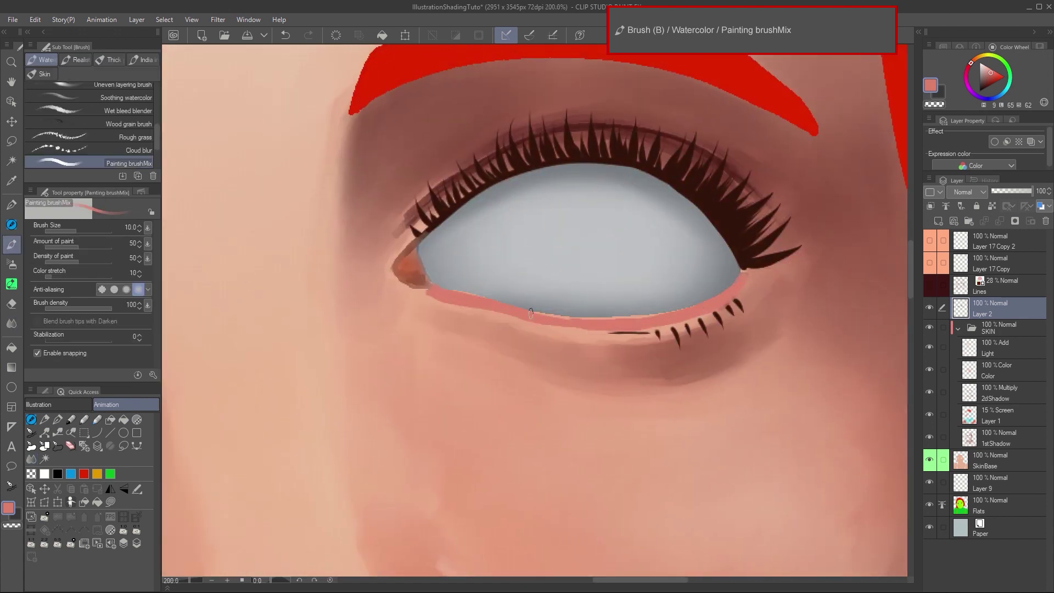
left_click_drag(609, 330, 705, 316)
left_click_drag(744, 269, 744, 277)
left_click(986, 70)
left_click_drag(621, 325, 714, 309)
left_click_drag(582, 326, 664, 321)
left_click(929, 284)
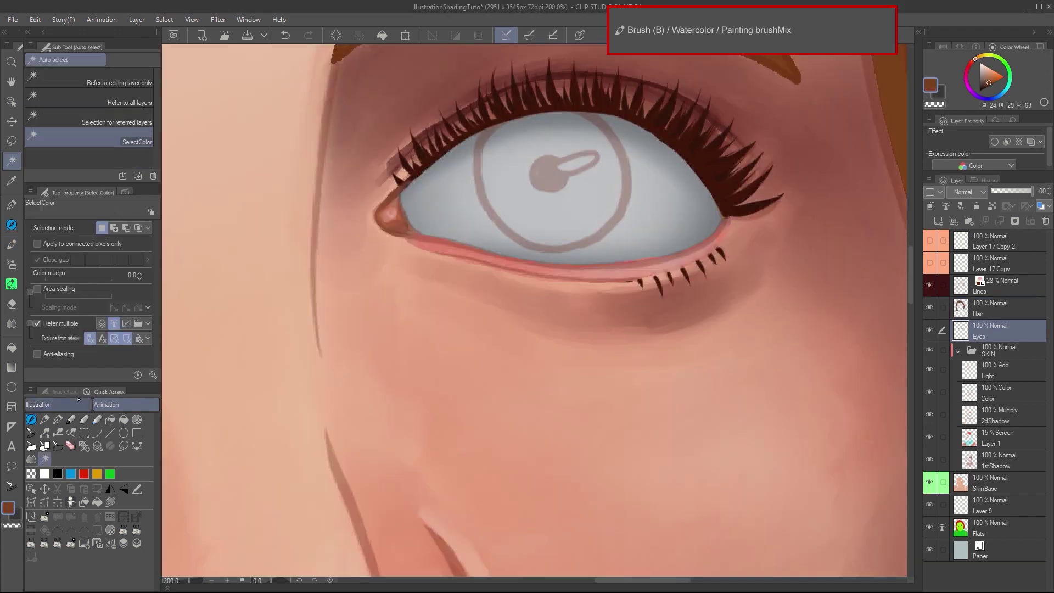
- Paint the right eye's iris on the Eyes layer with brown tones and fill its lower part with amber
left_click_drag(487, 133, 610, 184)
left_click_drag(477, 151, 618, 211)
mouse_move(511, 122)
left_mouse_down()
mouse_move(607, 118)
mouse_move(616, 216)
mouse_move(576, 135)
mouse_move(554, 117)
left_mouse_up()
left_click_drag(475, 165, 524, 244)
double_click(8, 508)
left_click(856, 195)
left_click(97, 473)
mouse_move(603, 206)
left_mouse_down()
mouse_move(537, 227)
mouse_move(610, 168)
mouse_move(481, 165)
left_mouse_up()
- Darken the right iris with dark brown strokes around the rim and centre using a smaller brush
double_click(8, 508)
left_click(684, 312)
left_click(640, 239)
left_click(680, 315)
left_click(856, 195)
key("bracketleft")
mouse_move(555, 237)
left_mouse_down()
mouse_move(619, 165)
mouse_move(582, 189)
left_mouse_up()
left_click_drag(516, 156, 502, 184)
left_click_drag(590, 228, 603, 213)
- Paint the right iris's rim with sampled colours and blend the tones across the iris
left_click(604, 169, "alt")
mouse_move(615, 183)
left_mouse_down()
mouse_move(544, 197)
mouse_move(533, 141)
mouse_move(607, 129)
left_mouse_up()
left_click(508, 132, "alt")
key("j")
mouse_move(494, 217)
left_mouse_down()
mouse_move(520, 129)
mouse_move(583, 117)
mouse_move(615, 180)
left_mouse_up()
- Shade the upper part of the right iris with a sampled colour and smooth it with the Blend tool
key("b")
left_click(632, 109, "alt")
mouse_move(620, 144)
left_mouse_down()
mouse_move(559, 249)
mouse_move(479, 134)
left_mouse_up()
mouse_move(571, 144)
left_mouse_down()
mouse_move(536, 164)
mouse_move(560, 179)
left_mouse_up()
mouse_move(505, 129)
left_mouse_down()
mouse_move(605, 129)
mouse_move(568, 164)
left_mouse_up()
key("j")
mouse_move(488, 175)
left_mouse_down()
mouse_move(543, 132)
mouse_move(614, 206)
mouse_move(483, 181)
left_mouse_up()
mouse_move(516, 140)
left_mouse_down()
mouse_move(563, 168)
mouse_move(554, 192)
mouse_move(546, 169)
left_mouse_up()
- Paint the left eye's iris with a sampled brown and fill its lower part with amber
key("b")
left_click(351, 212, "alt")
mouse_move(384, 220)
left_mouse_down()
mouse_move(864, 225)
mouse_move(299, 233)
mouse_move(402, 226)
left_mouse_up()
mouse_move(292, 235)
left_mouse_down()
mouse_move(278, 303)
mouse_move(424, 291)
left_mouse_up()
mouse_move(408, 224)
left_mouse_down()
mouse_move(401, 338)
mouse_move(351, 355)
left_mouse_up()
left_click(97, 474)
mouse_move(330, 288)
left_mouse_down()
mouse_move(378, 332)
mouse_move(324, 334)
mouse_move(371, 343)
left_mouse_up()
- Darken the left iris's rim with dark brown and smooth the iris with the Blend tool at size 15
double_click(9, 508)
left_click(856, 195)
left_click(352, 224, "alt")
mouse_move(299, 247)
left_mouse_down()
mouse_move(409, 258)
mouse_move(299, 294)
mouse_move(331, 257)
mouse_move(401, 325)
mouse_move(289, 280)
left_mouse_up()
left_click(11, 324)
mouse_move(413, 255)
left_mouse_down()
mouse_move(310, 236)
mouse_move(390, 224)
left_mouse_up()
scroll(408, 294, "down", 2)
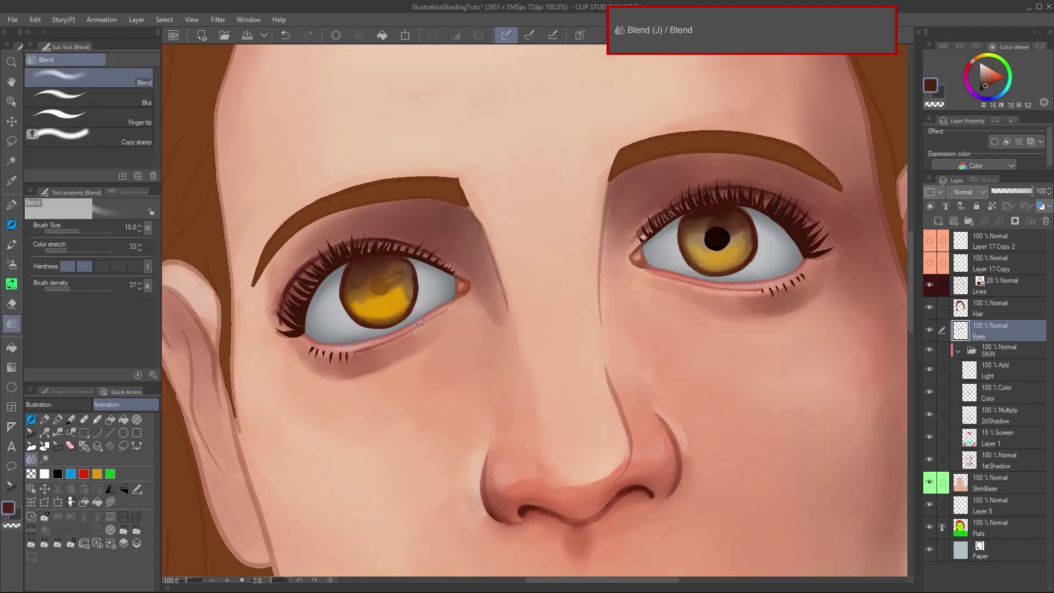
- Paint the middle of the left iris with a light brown sampled from the right iris and blend it in
key("b")
left_click(695, 243, "alt")
left_click_drag(354, 288, 374, 307)
mouse_move(387, 280)
left_mouse_down()
mouse_move(407, 296)
mouse_move(371, 297)
left_mouse_up()
key("j")
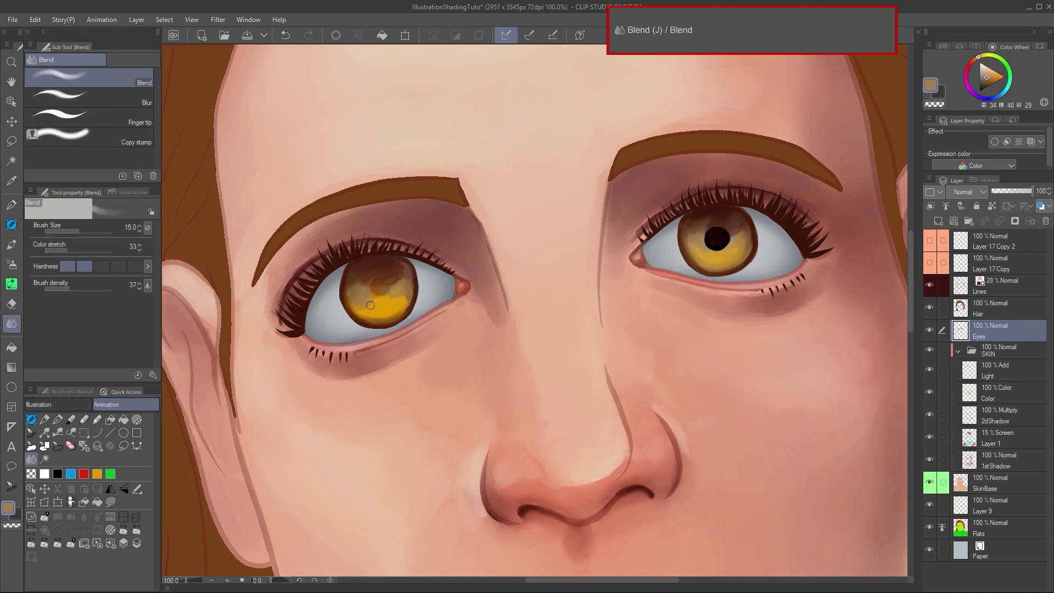
- Darken the top of the left iris with a sampled dark brown and paint a black pupil at its centre
left_click(399, 265, "alt")
key("b")
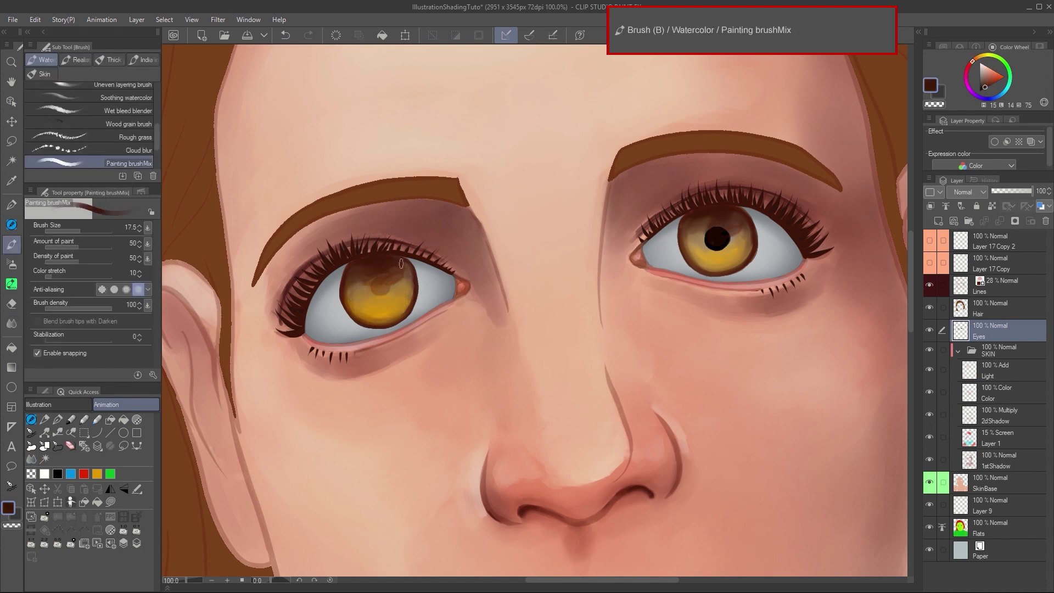
scroll(415, 281, "up", 1)
mouse_move(299, 261)
left_mouse_down()
mouse_move(406, 242)
mouse_move(357, 268)
left_mouse_up()
left_click(858, 183, "alt")
scroll(317, 396, "down", 3)
scroll(316, 395, "up", 1)
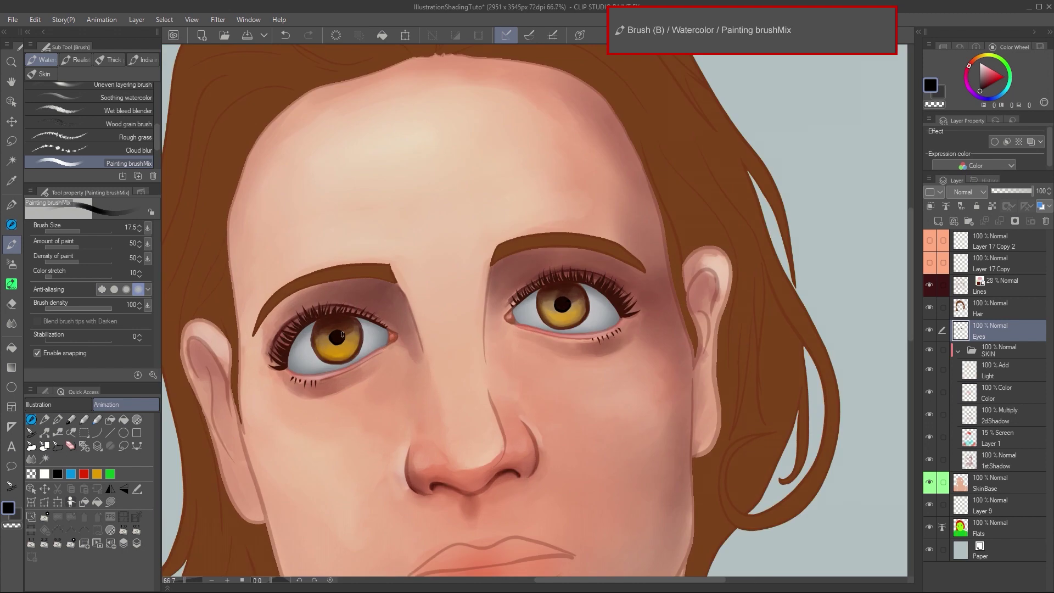
- Add a new layer at the top of the layer stack and choose white as the painting colour
left_click(999, 308)
left_click(938, 221)
left_click(980, 63)
left_click_drag(335, 338, 360, 331)
key("ctrl+z")
left_click_drag(999, 308, 999, 232)
key("ctrl+z")
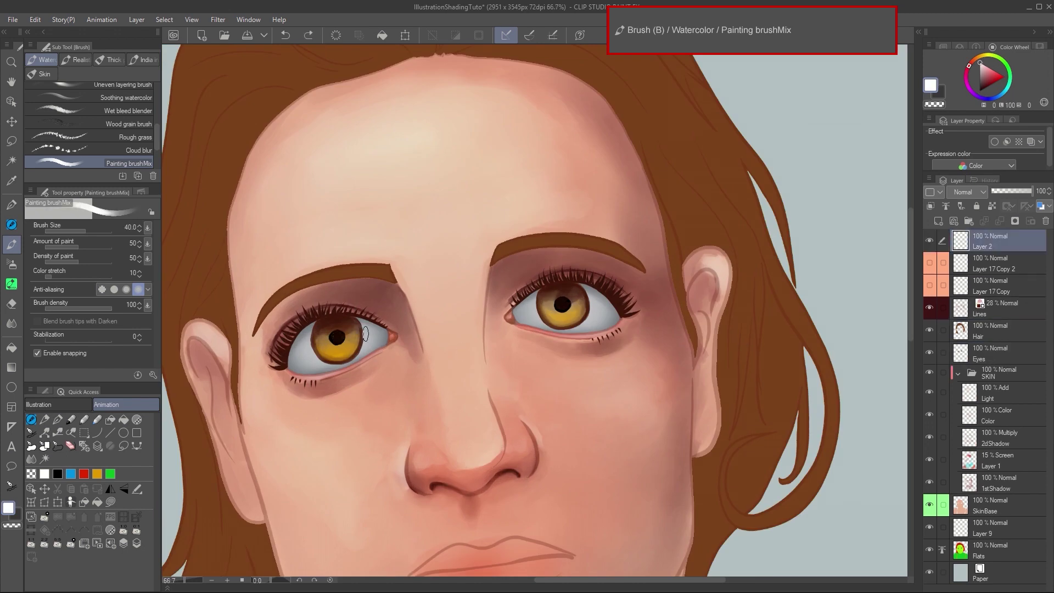
- Paint a white reflection across the pupil and iris of each eye
left_click_drag(364, 332, 330, 335)
left_click_drag(595, 308, 559, 301)
scroll(610, 329, "up", 3)
left_click_drag(566, 258, 486, 242)
scroll(780, 321, "down", 2)
left_click_drag(321, 332, 275, 339)
- Paint white wet highlights along the lower lid rims and inner corners of both eyes with brush size 12.5
scroll(705, 328, "up", 2)
key("[")
key("[")
key("[")
key("[")
key("[")
mouse_move(699, 297)
left_mouse_down()
mouse_move(653, 322)
mouse_move(575, 330)
left_mouse_up()
left_click_drag(704, 288, 664, 318)
left_click_drag(652, 324, 543, 332)
left_click_drag(399, 292, 408, 302)
left_click_drag(459, 379, 282, 409)
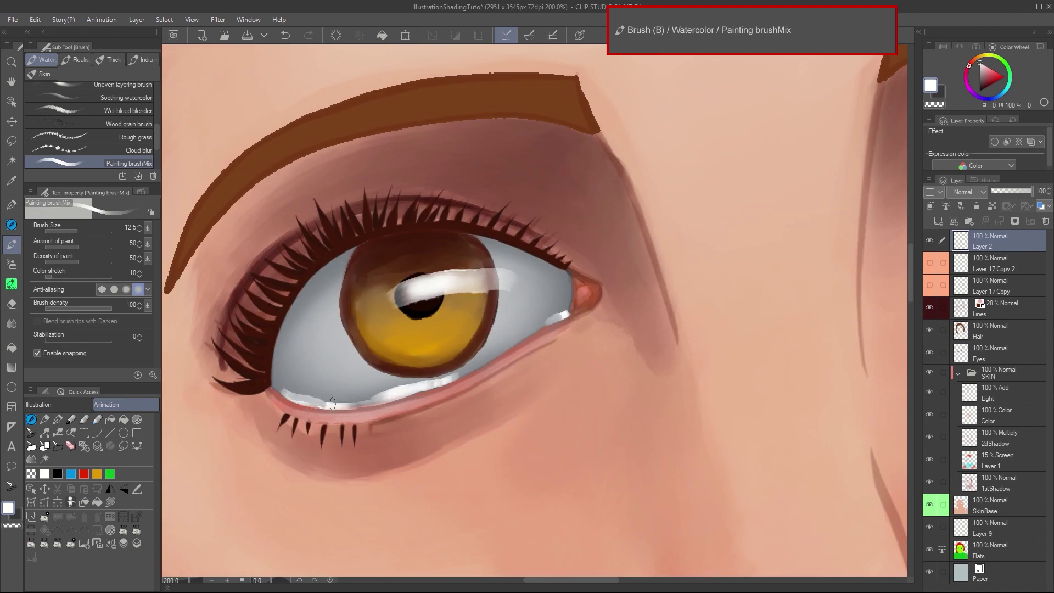
- On the Eyes layer, darken the upper part of both irises with an adjusted dark brown at brush size 35
scroll(591, 302, "down", 3)
scroll(591, 302, "up", 2)
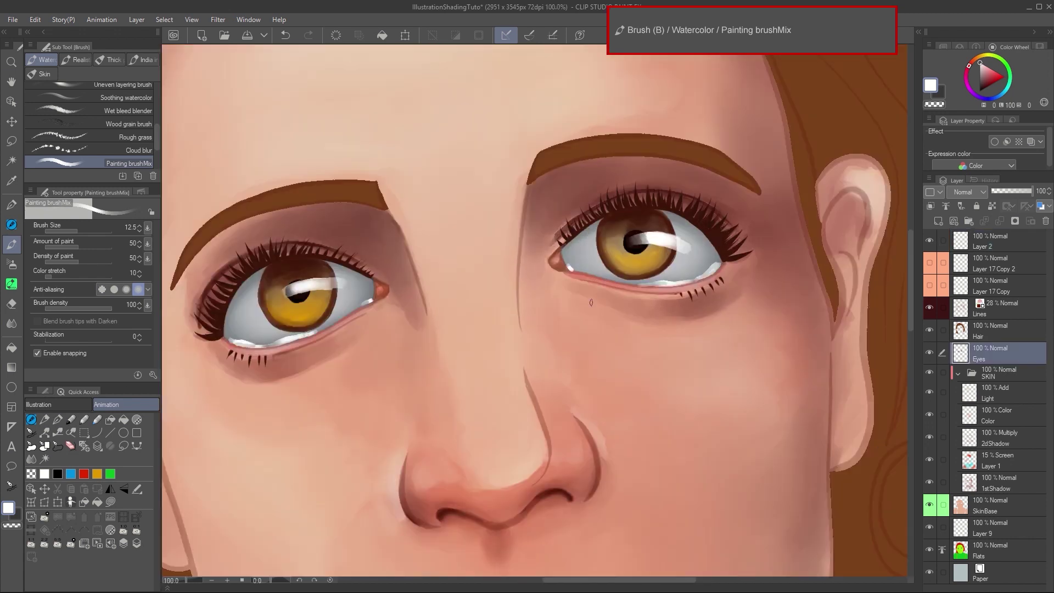
scroll(301, 275, "up", 2)
left_click(259, 263, "alt")
double_click(8, 508)
left_click(656, 325)
left_click(856, 196)
key("]")
key("]")
key("]")
key("]")
key("]")
left_click_drag(285, 269, 336, 270)
left_click_drag(308, 272, 284, 257)
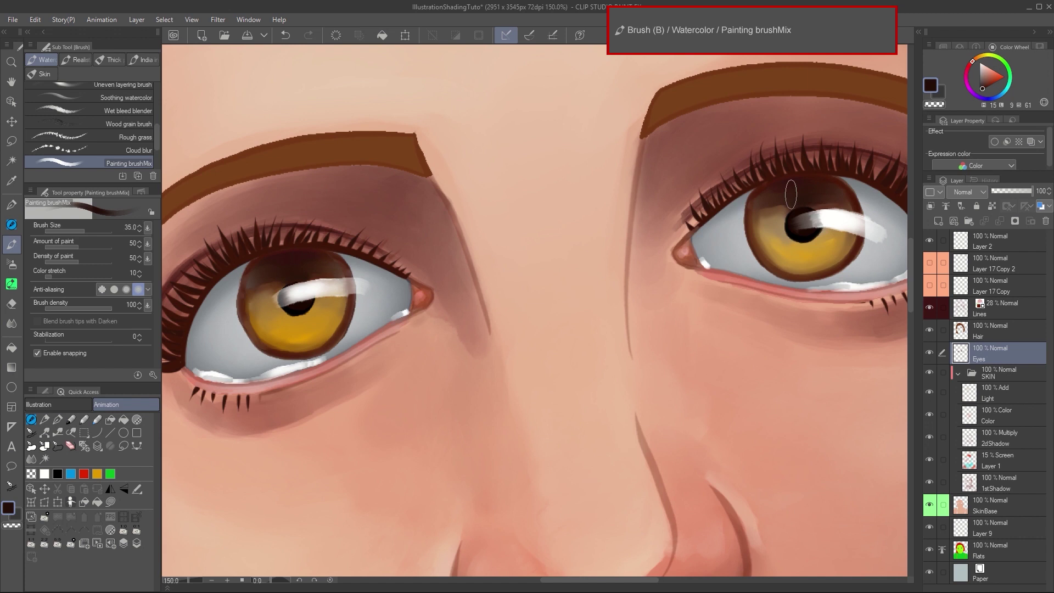
- Paint thin dark radial streaks around the lower half of the left iris with brush size 10
scroll(304, 333, "up", 1)
key("[")
key("[")
key("[")
key("[")
key("[")
mouse_move(279, 316)
left_mouse_down()
mouse_move(263, 344)
mouse_move(249, 331)
left_mouse_up()
left_click_drag(260, 304, 241, 315)
left_click_drag(293, 323, 293, 345)
left_click_drag(303, 323, 314, 351)
left_click_drag(311, 315, 336, 332)
left_click_drag(320, 296, 354, 300)
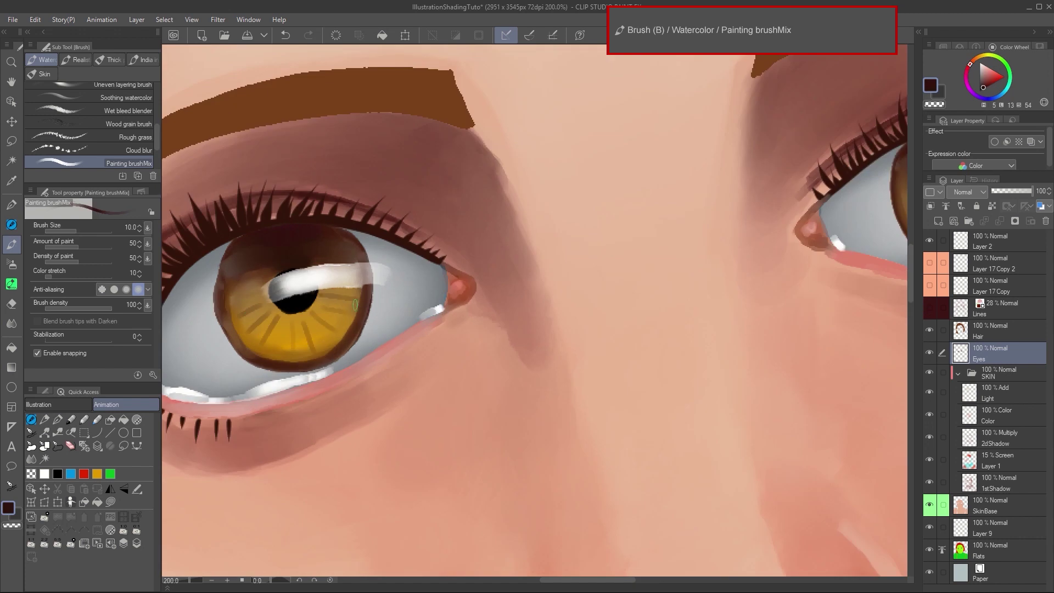
- Adjust a brown sampled from the left iris and add another streak below its pupil
left_click(274, 347, "alt")
double_click(8, 508)
left_click_drag(285, 323, 277, 342)
left_click(695, 290)
left_click(856, 196)
- Paint thin dark radial streaks around the lower half of the right iris with a sampled dark brown
left_click_drag(768, 247, 448, 305)
left_click(648, 202, "alt")
mouse_move(637, 281)
left_mouse_down()
mouse_move(628, 303)
mouse_move(650, 306)
left_mouse_up()
left_click_drag(662, 276, 674, 300)
left_click_drag(670, 270, 693, 294)
left_click_drag(681, 262, 709, 278)
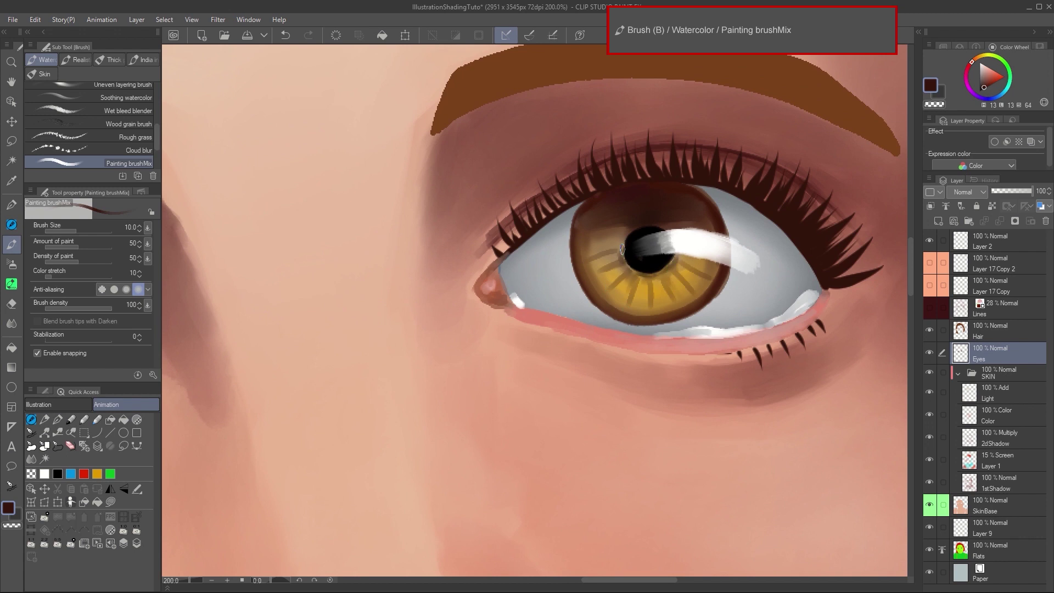
left_click_drag(648, 290, 649, 307)
left_click(662, 292, "alt")
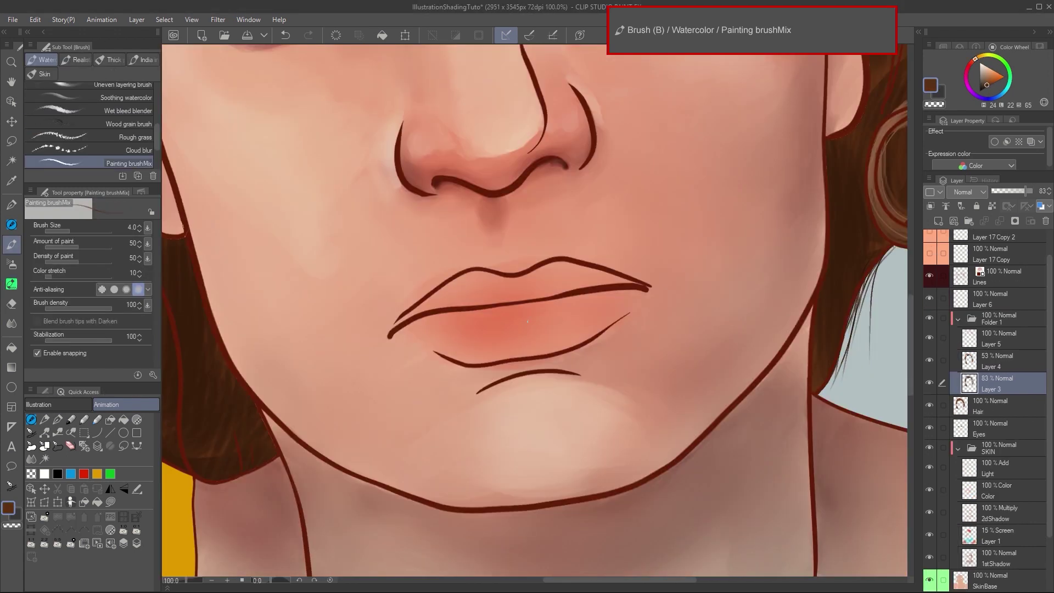
- Add a layer named Lips above the Light layer in the SKIN folder and fill both lips with pinkish red
left_click(527, 321, "alt")
mouse_move(528, 321)
left_mouse_down()
mouse_move(538, 321)
mouse_move(544, 293)
mouse_move(401, 329)
mouse_move(636, 295)
left_mouse_up()
scroll(999, 423, "down", 1)
left_click(999, 424)
key("ctrl+shift+n")
double_click(993, 426)
type("Lips")
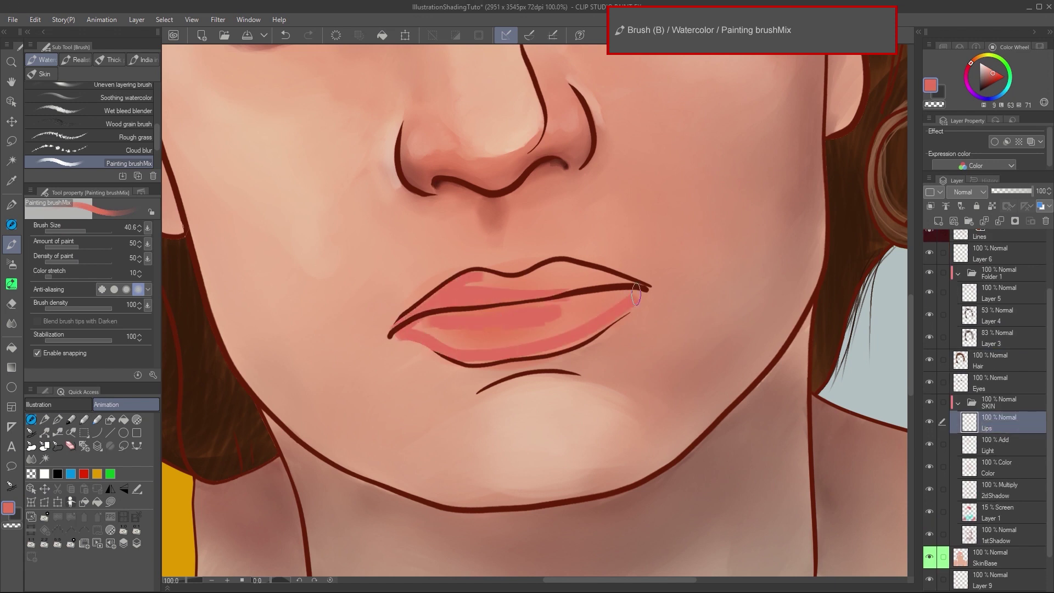
mouse_move(463, 357)
left_mouse_down()
mouse_move(608, 268)
mouse_move(411, 325)
mouse_move(465, 344)
mouse_move(494, 287)
left_mouse_up()
key("j")
key("b")
- Paint the line between the lips in a very dark red and hide the Lines layer
double_click(8, 508)
left_click(618, 256)
left_click(665, 323)
left_click(854, 195)
scroll(583, 309, "up", 2)
left_click_drag(281, 315, 716, 271)
left_click(930, 231)
left_click_drag(493, 286, 389, 280)
- Shade along the mouth line and up into the upper lip with sampled darker reds at brush size 40
key("]")
key("]")
key("]")
key("]")
key("]")
mouse_move(291, 290)
left_mouse_down()
mouse_move(418, 287)
mouse_move(590, 254)
mouse_move(708, 259)
left_mouse_up()
left_click(409, 279, "alt")
mouse_move(678, 276)
left_mouse_down()
mouse_move(401, 306)
mouse_move(236, 343)
left_mouse_up()
left_click_drag(454, 266, 541, 245)
left_click(541, 242, "alt")
left_click_drag(533, 237, 583, 239)
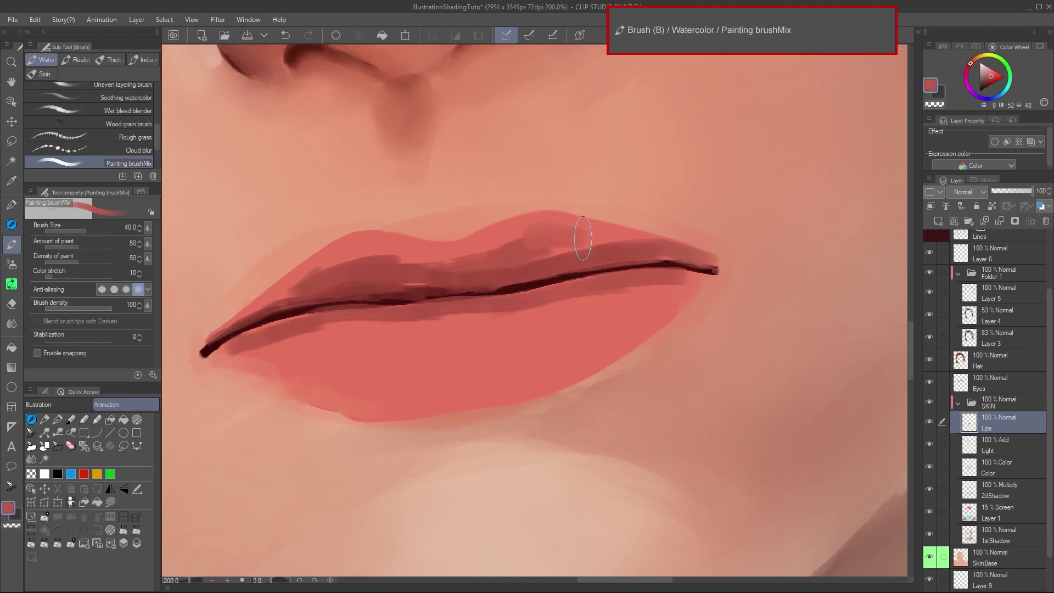
- Extend the darker red across the upper lip and smooth it with the Blend tool
key("j")
left_click_drag(512, 235, 560, 263)
key("j")
mouse_move(381, 259)
left_mouse_down()
mouse_move(648, 244)
mouse_move(369, 302)
mouse_move(273, 301)
mouse_move(242, 324)
left_mouse_up()
- Soften the mouth line and its corners with a smaller Blend brush
key("bracketleft")
key("bracketleft")
key("bracketleft")
key("bracketleft")
key("bracketleft")
key("bracketleft")
mouse_move(260, 321)
left_mouse_down()
mouse_move(214, 336)
mouse_move(206, 353)
mouse_move(299, 312)
left_mouse_up()
mouse_move(714, 271)
left_mouse_down()
mouse_move(617, 265)
mouse_move(651, 267)
left_mouse_up()
left_click_drag(411, 303, 297, 314)
- Blend the upper lip's tones and the shadow below the mouth line with the Blend tool at size 35
key("bracketright")
key("bracketright")
key("bracketright")
key("bracketright")
key("bracketright")
key("bracketright")
key("bracketright")
key("bracketright")
left_click_drag(576, 238, 513, 239)
mouse_move(313, 290)
left_mouse_down()
mouse_move(355, 278)
mouse_move(349, 261)
left_mouse_up()
mouse_move(258, 344)
left_mouse_down()
mouse_move(447, 334)
mouse_move(667, 288)
left_mouse_up()
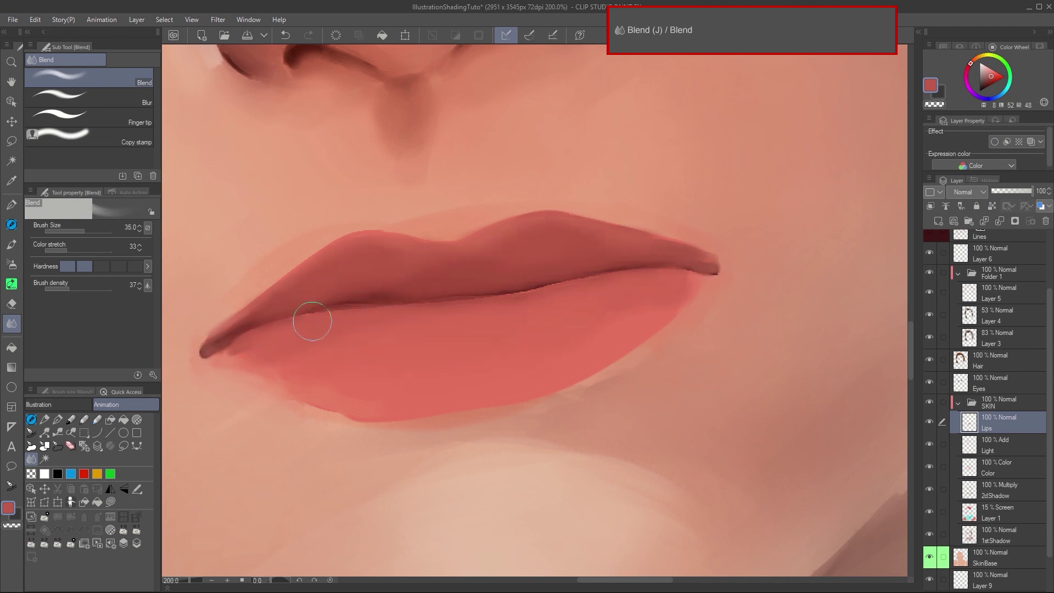
- Choose a new lip colour and paint soft shading across the lower lip beneath the mouth line
key("b")
double_click(930, 85)
left_click(853, 193)
left_click_drag(307, 345, 631, 299)
left_click_drag(557, 340, 423, 363)
- Smooth the new tones on the lower lip, mouth line and upper lip with the Blend tool
key("j")
left_click_drag(633, 301, 489, 324)
mouse_move(389, 324)
left_mouse_down()
mouse_move(426, 370)
mouse_move(444, 331)
left_mouse_up()
left_click_drag(305, 287, 521, 259)
mouse_move(239, 352)
left_mouse_down()
mouse_move(644, 327)
mouse_move(501, 321)
left_mouse_up()
- Touch up the middle of the upper lip with a red sampled from the lip
key("b")
left_click(466, 280, "alt")
left_click_drag(406, 266, 499, 258)
- Define the bottom edge of the lower lip with a much smaller Painting brushMix
key("bracketleft")
key("bracketleft")
key("bracketleft")
key("bracketleft")
key("bracketleft")
key("bracketleft")
key("bracketleft")
key("bracketleft")
left_click_drag(462, 411, 662, 325)
left_click_drag(360, 417, 341, 409)
key("bracketright")
key("bracketright")
key("bracketright")
left_click_drag(474, 401, 656, 322)
- Choose a very dark red (HLS 7, 20, 52) and redraw the mouth line from corner to corner
double_click(931, 85)
left_click(858, 202)
key("bracketleft")
key("bracketleft")
key("bracketleft")
key("bracketleft")
mouse_move(214, 347)
left_mouse_down()
mouse_move(389, 301)
mouse_move(716, 270)
left_mouse_up()
key("bracketright")
key("bracketright")
left_click_drag(713, 262, 357, 300)
- Soften the dark mouth line with the Blend tool at size 15
key("j")
mouse_move(230, 330)
left_mouse_down()
mouse_move(280, 313)
mouse_move(656, 259)
mouse_move(708, 263)
left_mouse_up()
mouse_move(417, 302)
left_mouse_down()
mouse_move(266, 322)
mouse_move(398, 307)
left_mouse_up()
- Set the colour to light pink E37D6E and paint short vertical crease strokes across the lower lip
double_click(930, 85)
left_click(682, 279)
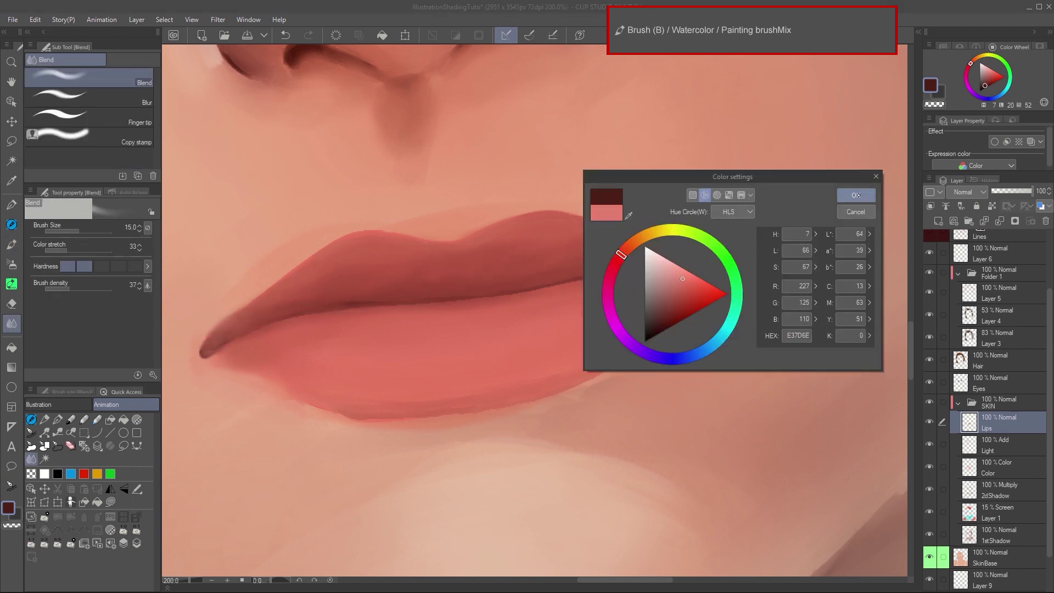
left_click(858, 195)
key("b")
left_click_drag(332, 330, 338, 374)
left_click_drag(350, 330, 354, 365)
left_click_drag(395, 325, 402, 358)
left_click_drag(481, 320, 486, 356)
left_click_drag(504, 316, 510, 356)
left_click_drag(578, 297, 584, 328)
- Add thin white vertical highlights to the lower lip and a highlight along the upper lip's edge
left_click(45, 473)
mouse_move(334, 341)
left_mouse_down()
mouse_move(339, 376)
mouse_move(349, 360)
left_mouse_up()
key("ctrl+z")
left_click_drag(383, 346, 387, 371)
left_click_drag(405, 336, 409, 363)
left_click_drag(421, 329, 423, 365)
left_click_drag(429, 329, 434, 363)
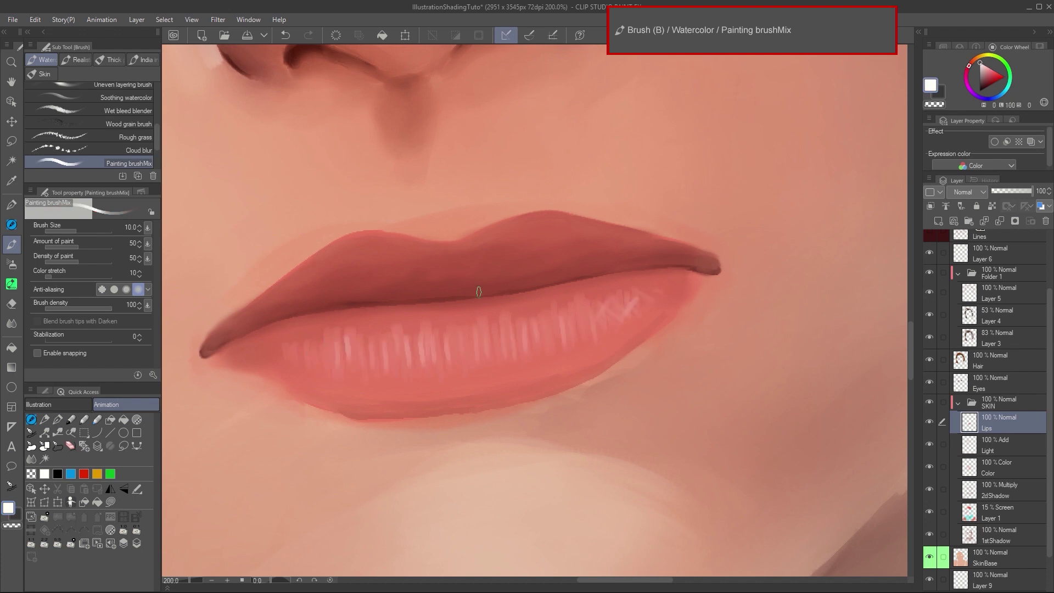
left_click_drag(497, 223, 571, 215)
key("j")
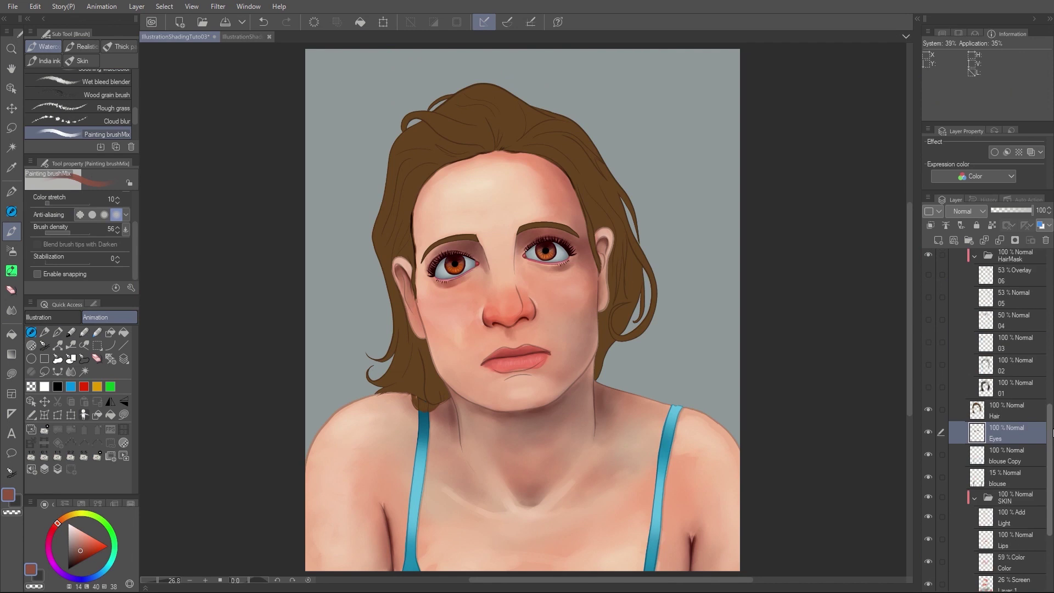
- Make hair layers 01 to 06 in the HairMask folder visible one after another
scroll(1018, 355, "up", 1)
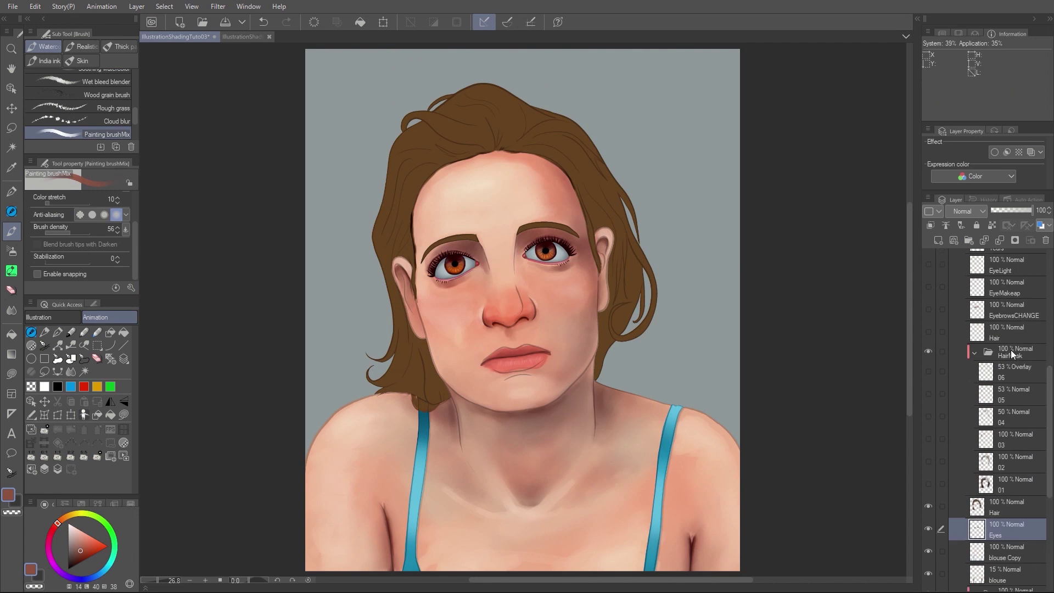
left_click(928, 484)
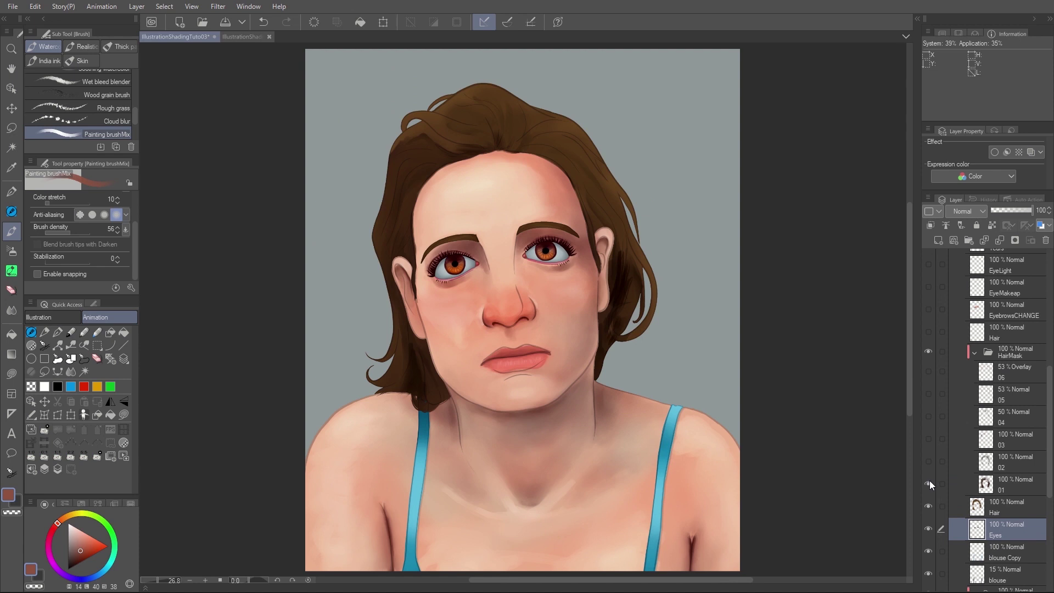
left_click(928, 464)
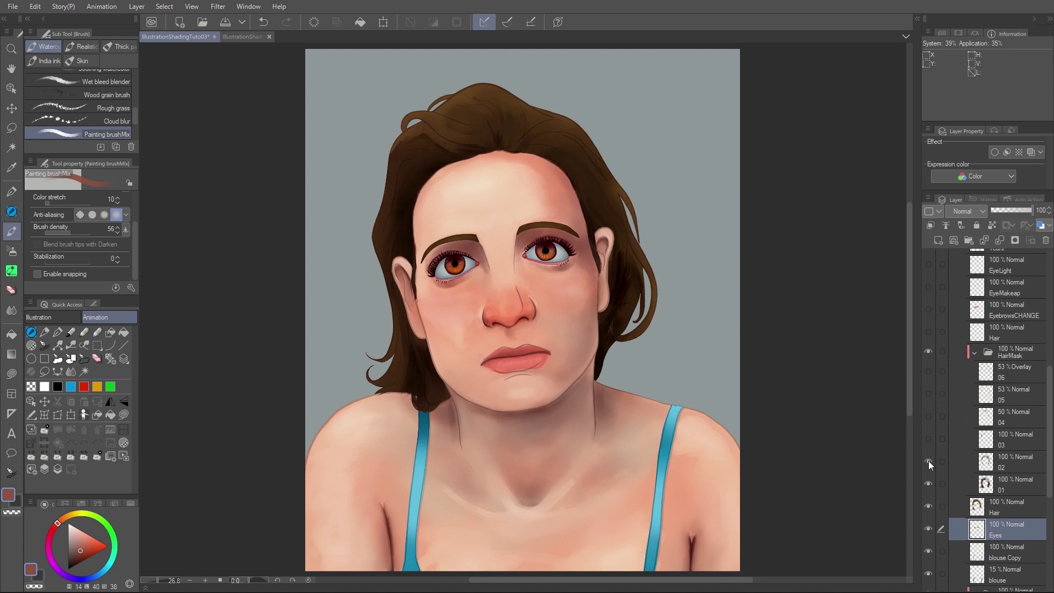
left_click(928, 464)
left_click(928, 464)
left_click(929, 439)
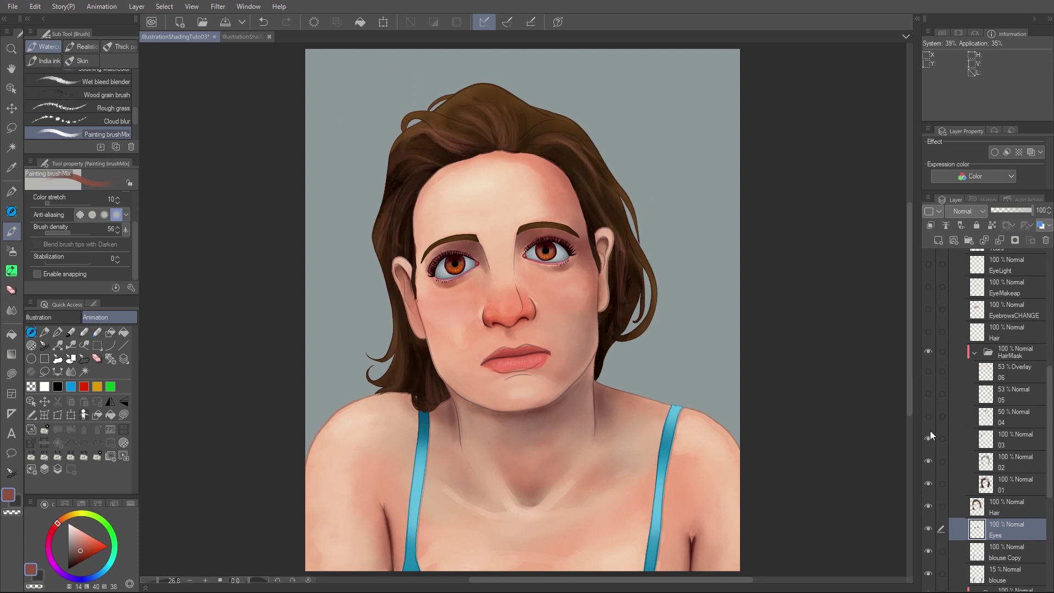
left_click(929, 418)
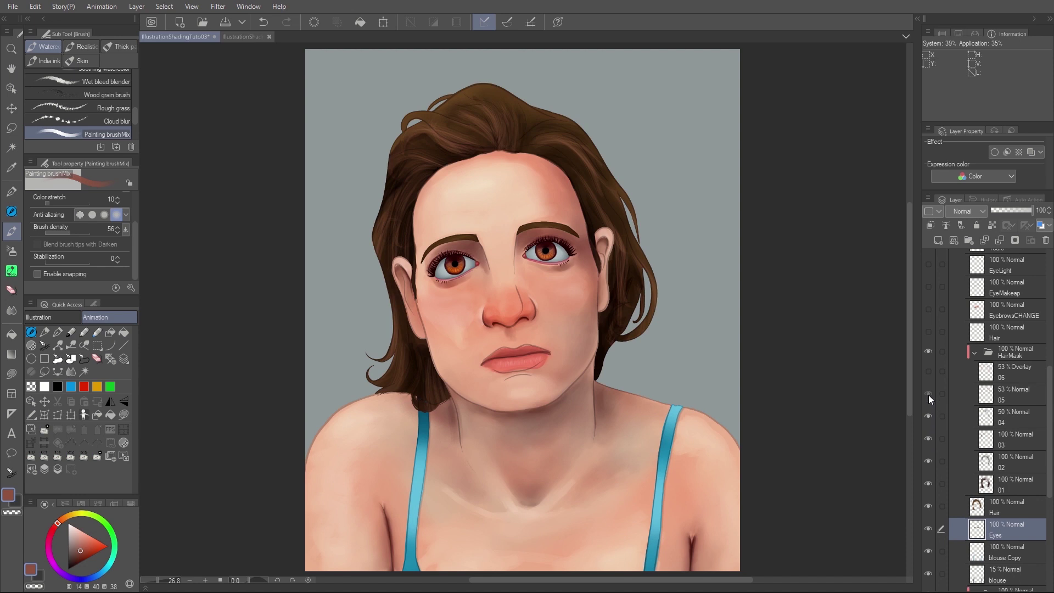
left_click(929, 393)
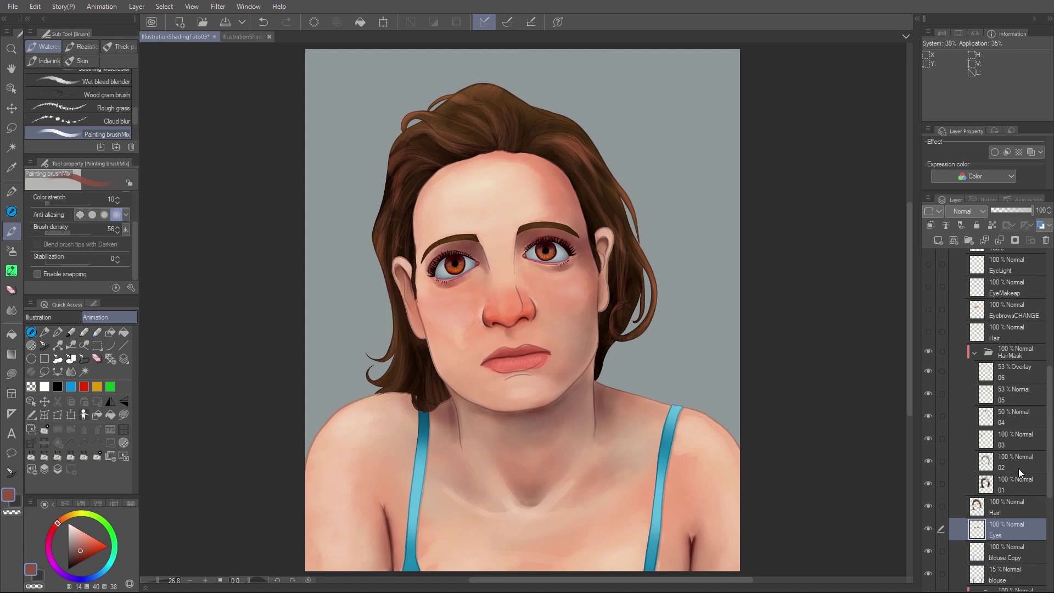
scroll(1049, 422, "up", 5)
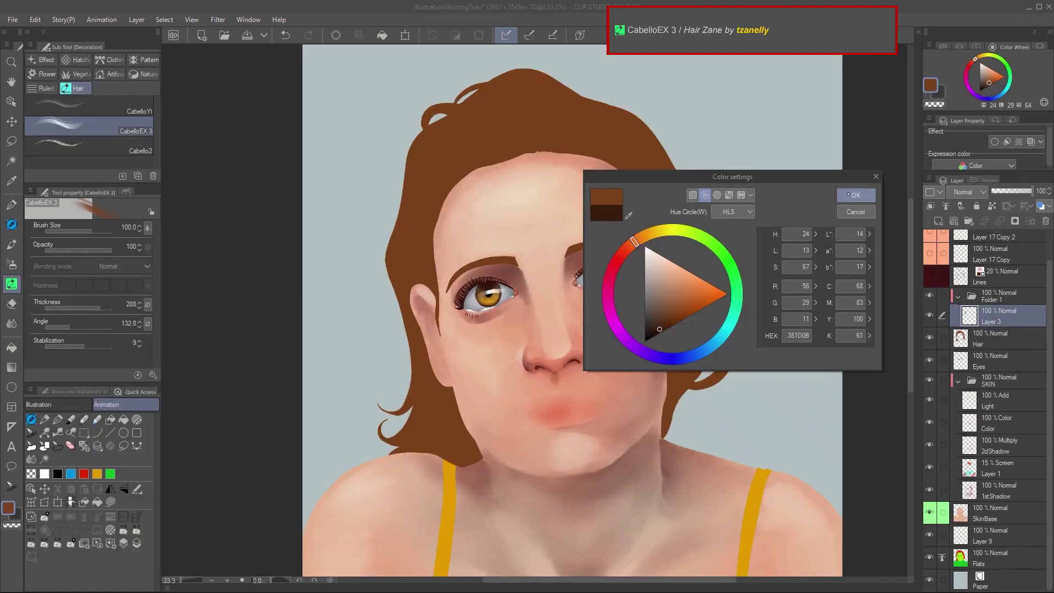
- Paint dark brown 381D0B strands down the hair on the image's left side with CabelloEX 3 at size 34.5
key("ctrl+z")
left_click_drag(467, 170, 427, 257)
left_click_drag(418, 369, 393, 413)
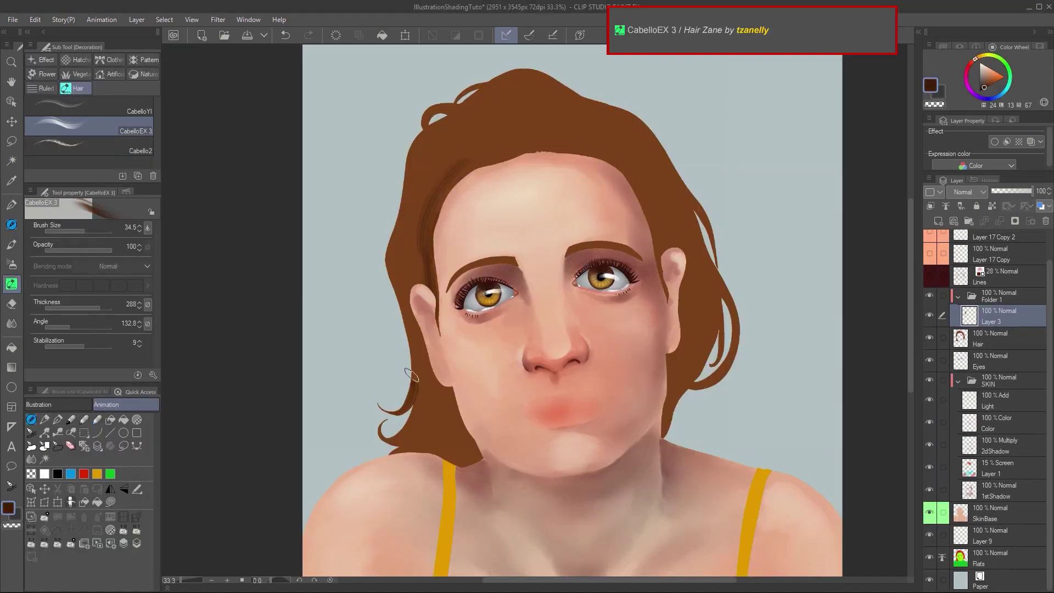
left_click_drag(411, 323, 428, 393)
left_click_drag(449, 408, 473, 467)
left_click_drag(428, 389, 440, 450)
left_click_drag(421, 423, 384, 444)
left_click_drag(422, 351, 401, 449)
left_click_drag(446, 154, 397, 253)
left_click_drag(486, 170, 412, 256)
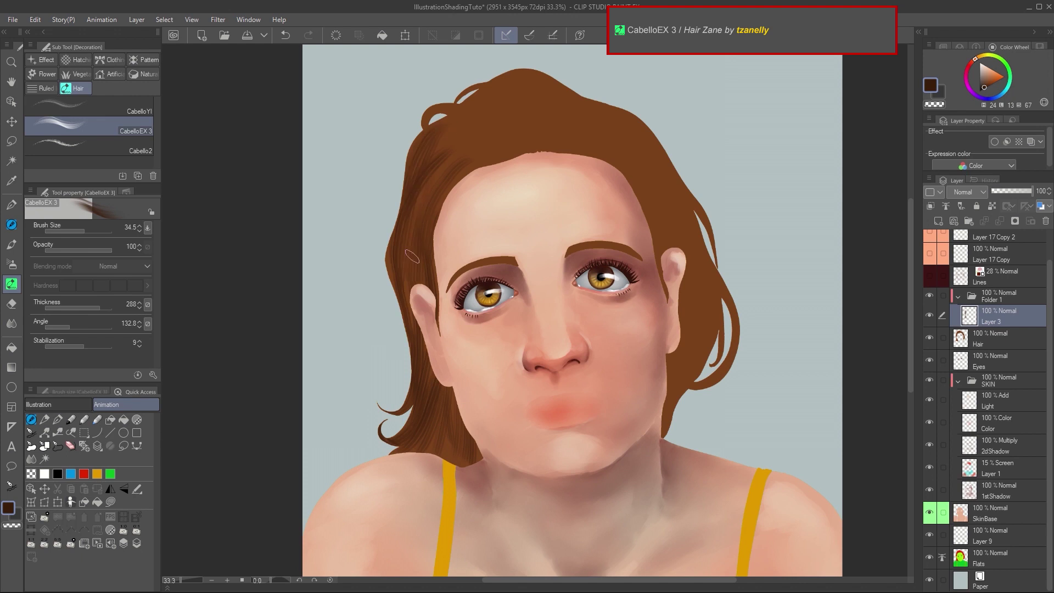
- Set the hair brush angle to 250.8 and paint dark strands down the hair on the image's right side
left_click(84, 332)
left_click(91, 327)
left_click_drag(734, 321, 694, 387)
mouse_move(708, 330)
left_mouse_down()
mouse_move(678, 386)
mouse_move(669, 379)
left_mouse_up()
left_click_drag(697, 267, 689, 375)
left_click_drag(676, 352, 665, 418)
left_click_drag(667, 170, 708, 267)
left_click_drag(650, 175, 672, 264)
left_click_drag(632, 160, 661, 255)
left_click_drag(639, 138, 687, 236)
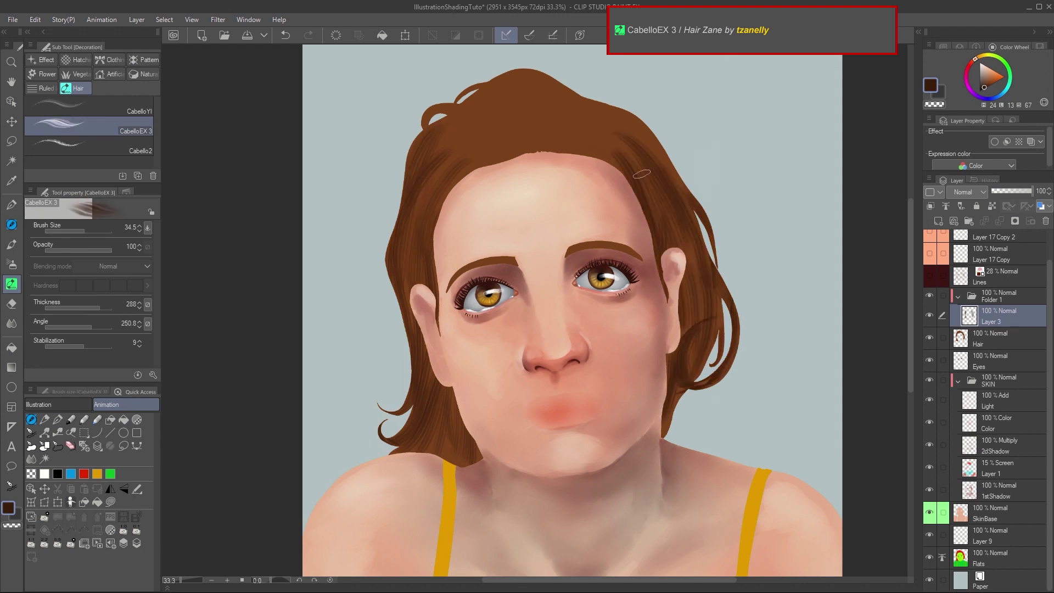
left_click_drag(610, 157, 642, 179)
left_click_drag(612, 110, 674, 184)
- Paint dark strands over the crown and up from the forehead hairline, adjusting the brush angle to follow the hair
left_click(79, 328)
left_click_drag(572, 102, 614, 117)
left_click_drag(544, 118, 605, 142)
left_click_drag(471, 160, 504, 146)
left_click_drag(425, 129, 482, 86)
left_click(94, 328)
left_click(98, 326)
left_click_drag(534, 149, 570, 98)
mouse_move(532, 143)
left_mouse_down()
mouse_move(566, 143)
mouse_move(525, 106)
left_mouse_up()
left_click_drag(517, 150, 504, 102)
- Adjust the brush angle and paint strands sweeping from the parting towards the upper left of the hair
left_click(87, 327)
left_click_drag(508, 148, 443, 174)
left_click_drag(511, 148, 431, 132)
mouse_move(503, 154)
left_mouse_down()
mouse_move(443, 184)
mouse_move(433, 140)
left_mouse_up()
left_click_drag(502, 131, 462, 109)
left_click_drag(514, 140, 479, 87)
left_click_drag(486, 127, 439, 116)
left_click_drag(483, 148, 429, 191)
- Set the hair brush angle to 298.0 and add strands at the parting and the top of the head
left_click(100, 328)
left_click_drag(530, 149, 597, 114)
mouse_move(517, 122)
left_mouse_down()
mouse_move(561, 80)
mouse_move(507, 112)
left_mouse_up()
left_click_drag(527, 77, 492, 104)
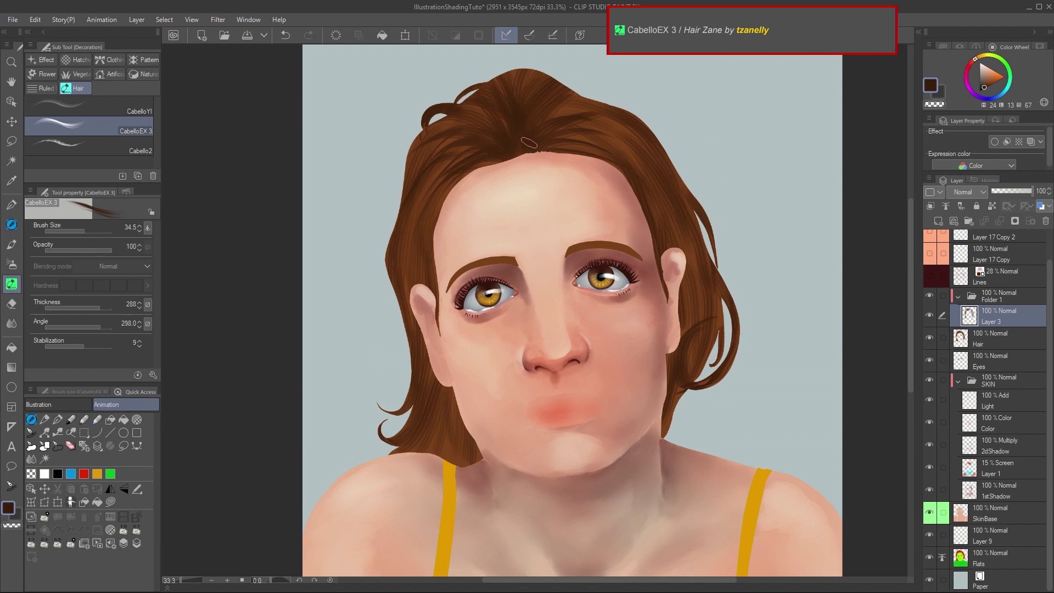
- Deepen the shading with more strands beside the face, at the hair ends and along the right of the hairline
left_click_drag(470, 173, 418, 318)
left_click_drag(480, 418, 439, 463)
left_click_drag(445, 390, 409, 450)
left_click_drag(669, 356, 667, 403)
left_click_drag(666, 297, 654, 203)
left_click_drag(692, 218, 680, 190)
left_click_drag(540, 149, 583, 121)
mouse_move(554, 147)
left_mouse_down()
mouse_move(635, 135)
mouse_move(658, 188)
left_mouse_up()
left_click_drag(550, 125, 593, 106)
left_click_drag(582, 144, 653, 117)
left_click_drag(584, 150, 651, 191)
- Change the brush colour to darker brown 261205 and add a new layer above Layer 3
double_click(5, 504)
left_click(655, 332)
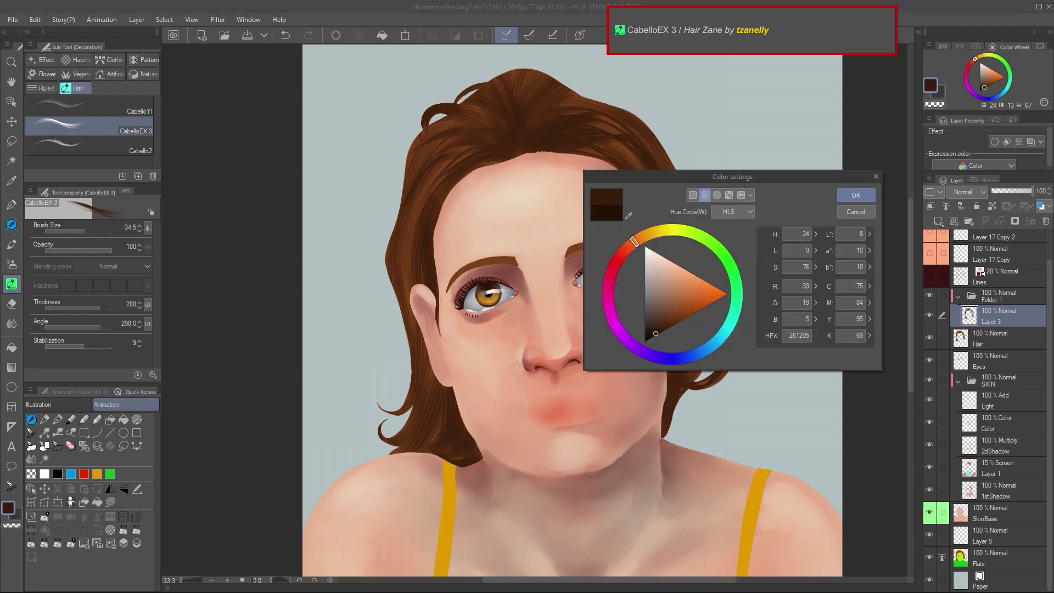
left_click(854, 196)
left_click(939, 221)
- Paint darker strands on Layer 4 down both sides of the hair, around the ears and neck
left_click_drag(474, 169, 416, 275)
left_click_drag(458, 189, 427, 289)
left_click_drag(445, 389, 481, 460)
left_click_drag(442, 384, 426, 450)
left_click_drag(675, 356, 661, 423)
left_click_drag(705, 336, 682, 399)
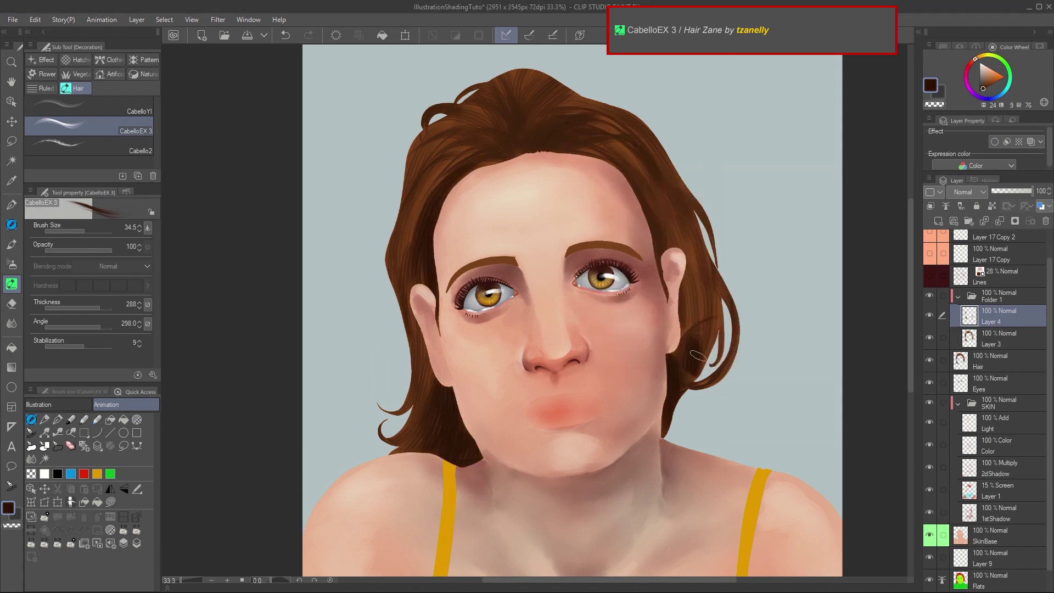
left_click_drag(721, 281, 686, 362)
left_click_drag(656, 217, 689, 356)
mouse_move(622, 169)
left_mouse_down()
mouse_move(658, 240)
mouse_move(663, 205)
left_mouse_up()
- Darken the roots at the forehead parting and the strands across the crown
mouse_move(525, 134)
left_mouse_down()
mouse_move(474, 160)
mouse_move(556, 115)
left_mouse_up()
left_click_drag(511, 156, 475, 167)
mouse_move(555, 143)
left_mouse_down()
mouse_move(603, 138)
mouse_move(613, 156)
left_mouse_up()
left_click_drag(568, 128, 619, 118)
mouse_move(581, 138)
left_mouse_down()
mouse_move(631, 136)
mouse_move(606, 172)
left_mouse_up()
mouse_move(563, 91)
left_mouse_down()
mouse_move(533, 122)
mouse_move(422, 132)
left_mouse_up()
left_click_drag(478, 115, 409, 160)
mouse_move(500, 83)
left_mouse_down()
mouse_move(407, 169)
mouse_move(464, 113)
left_mouse_up()
- Add long dark strands down both sides of the hair and short ones along the forehead hairline
left_click_drag(664, 190, 700, 326)
left_click_drag(448, 167, 406, 302)
left_click_drag(418, 242, 426, 357)
left_click_drag(451, 172, 391, 255)
left_click_drag(571, 149, 629, 163)
left_click_drag(483, 151, 457, 168)
- Add a new layer above Layer 4 and set the brush colour to a lighter brown (HLS 24, 34, 72)
left_click(938, 221)
double_click(930, 85)
left_click(685, 308)
left_click(856, 195)
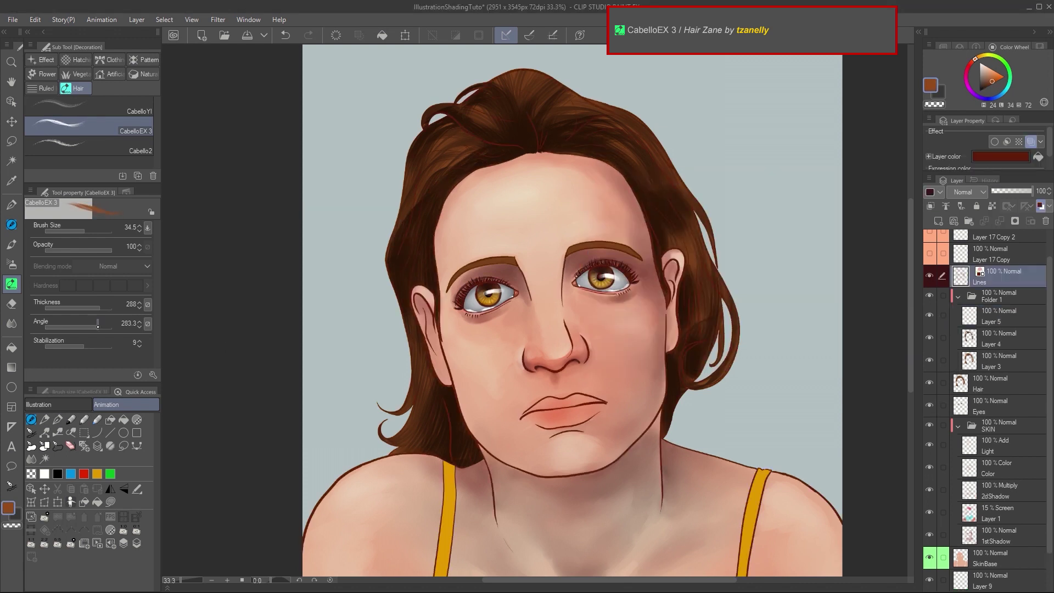
- Set the hair brush angle to 280.3 and try a lighter strand at the left of the hairline
left_click_drag(98, 327, 97, 326)
mouse_move(451, 163)
left_mouse_down()
mouse_move(415, 197)
mouse_move(410, 221)
left_mouse_up()
key("ctrl+z")
- Set the brush colour to a lighter orange-brown (HLS 28, 40, 80) and the brush size to 25
double_click(8, 508)
left_click(639, 239)
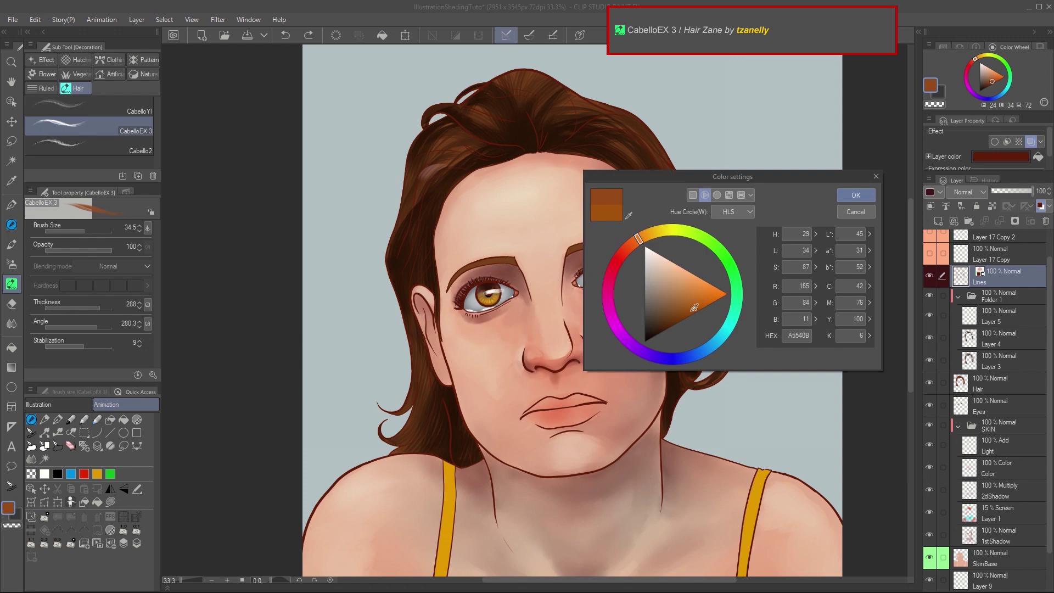
left_click(697, 306)
left_click(856, 195)
key("bracketleft")
key("bracketleft")
- Try lighter strands down the left side of the hair on the Lines layer, and undo them
left_click_drag(441, 166, 415, 207)
left_click_drag(436, 173, 394, 297)
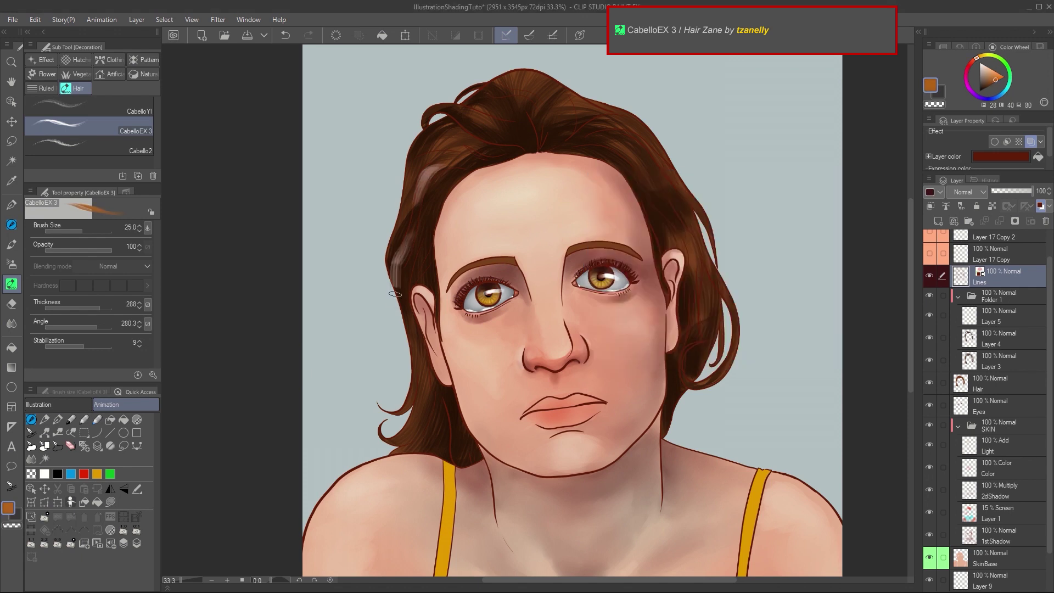
key("ctrl+z")
key("ctrl+z")
key("ctrl+z")
key("ctrl+z")
- Paint lighter strands on Layer 5 along the left side of the hair and up towards the crown
left_click(1000, 316)
left_click_drag(443, 165, 412, 207)
mouse_move(435, 172)
left_mouse_down()
mouse_move(410, 227)
mouse_move(405, 323)
mouse_move(410, 177)
left_mouse_up()
left_click_drag(451, 149, 409, 177)
left_click_drag(458, 106, 424, 128)
- Lower the hair brush angle and paint lighter strands down the right side of the hair to the curl
left_click_drag(97, 328, 83, 328)
left_click_drag(609, 139, 661, 188)
left_click_drag(649, 152, 684, 188)
left_click_drag(687, 192, 712, 236)
left_click_drag(613, 133, 654, 164)
left_click_drag(619, 140, 639, 160)
mouse_move(690, 235)
left_mouse_down()
mouse_move(732, 365)
mouse_move(684, 385)
left_mouse_up()
left_click_drag(700, 337, 687, 387)
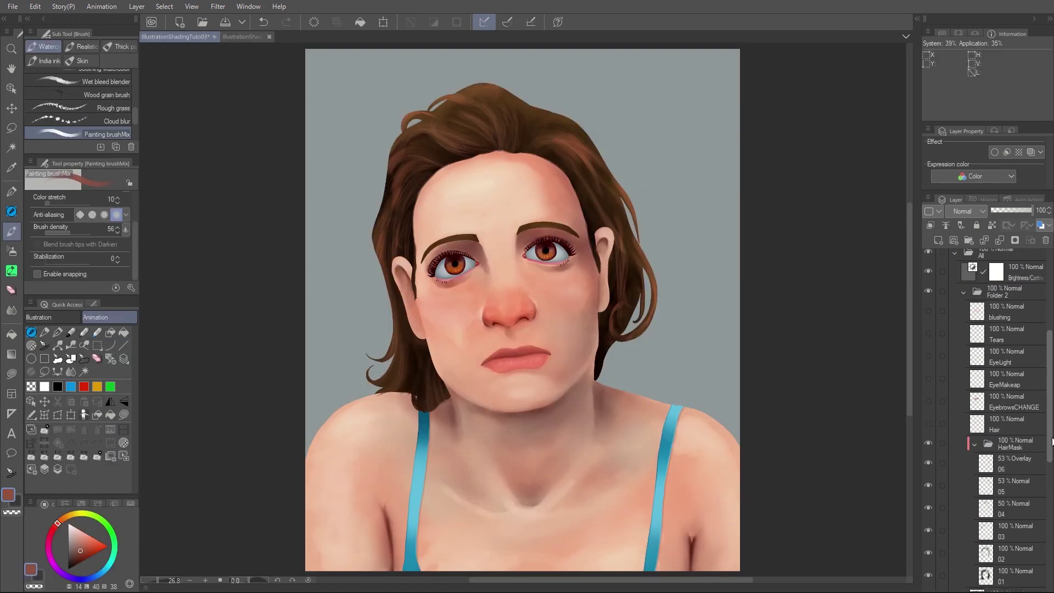
- Show the Hair layer in the finished portrait and compare the lower curls and crown with and without its fine strands
left_click_drag(1052, 438, 1052, 438)
left_click(928, 423)
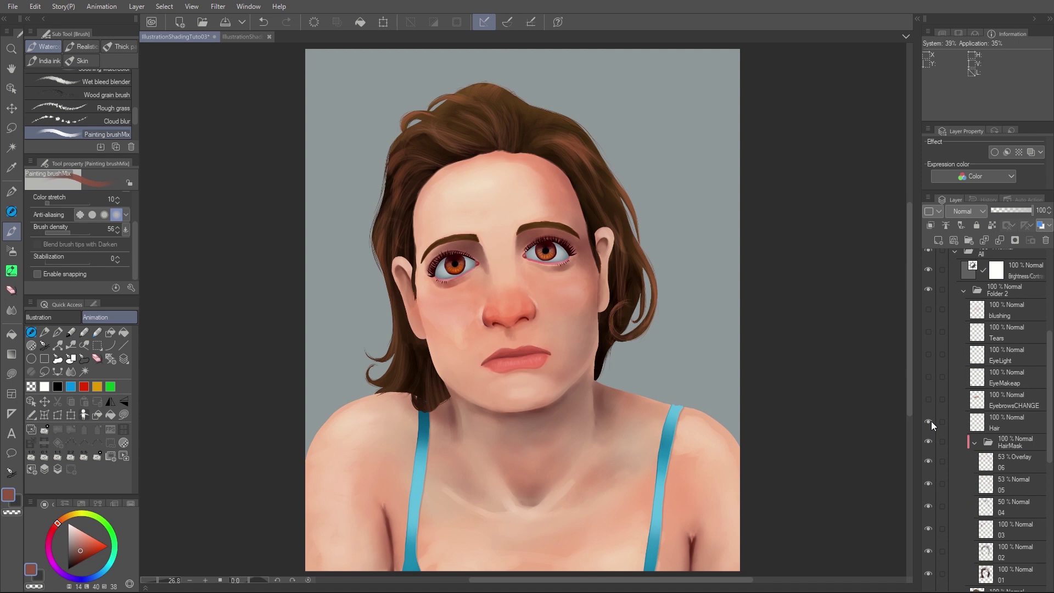
left_click(928, 422)
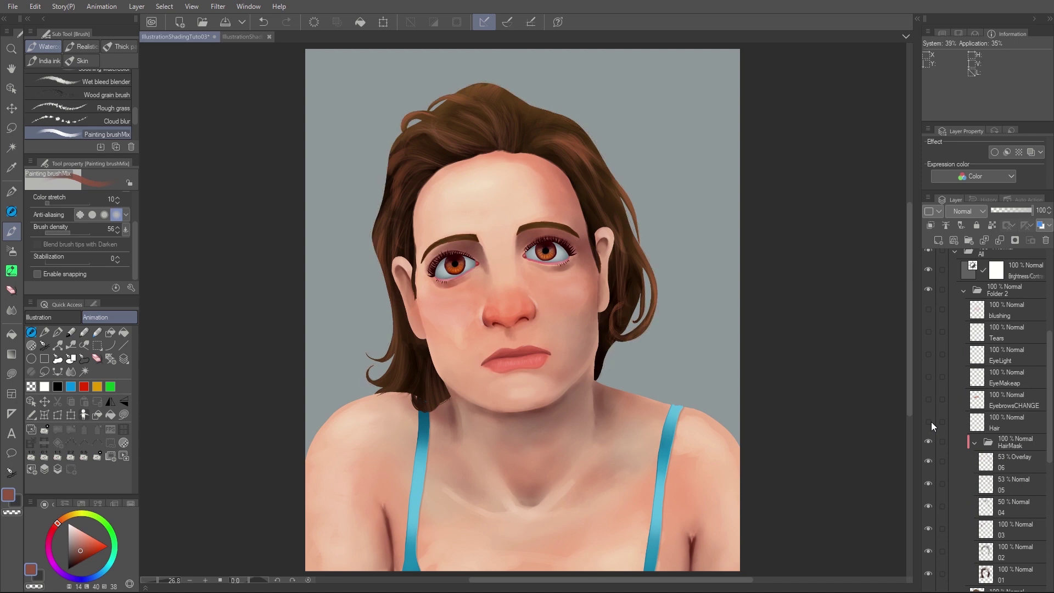
left_click(929, 422)
left_click(930, 422)
scroll(396, 365, "up", 3)
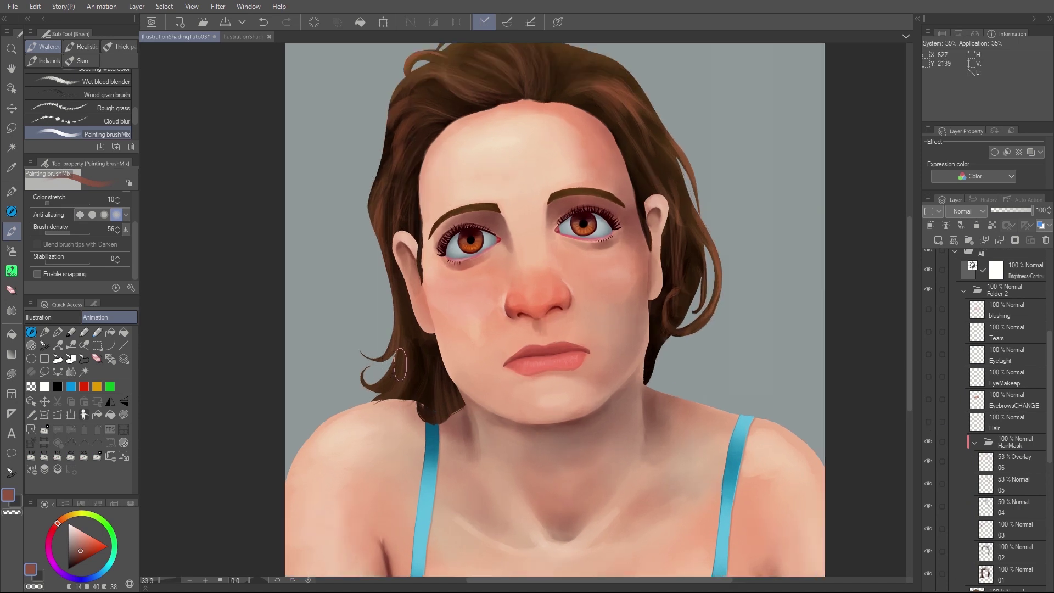
scroll(400, 364, "up", 1)
scroll(393, 352, "up", 1)
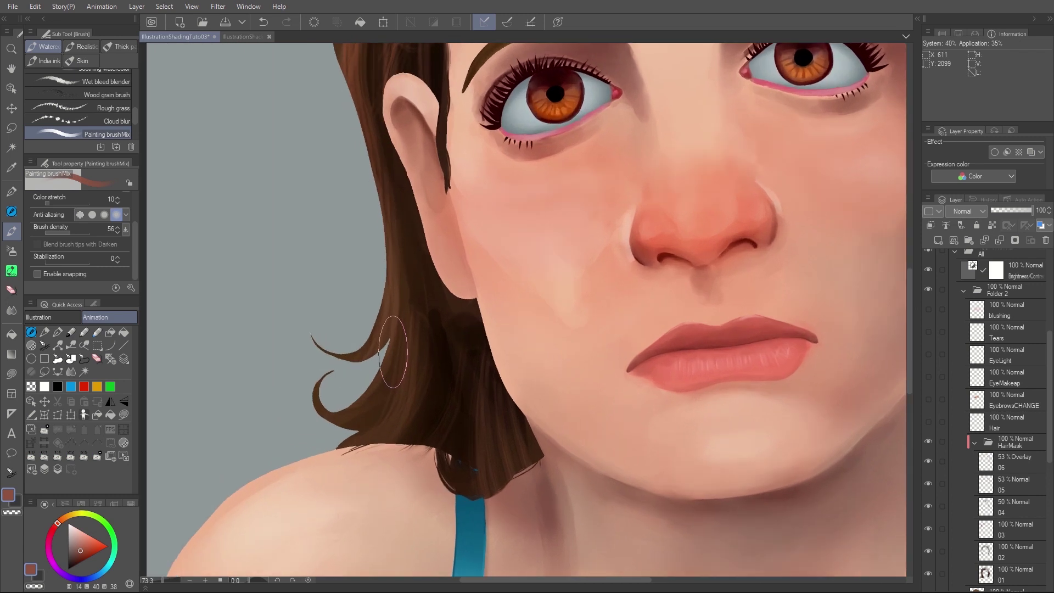
left_click(928, 422)
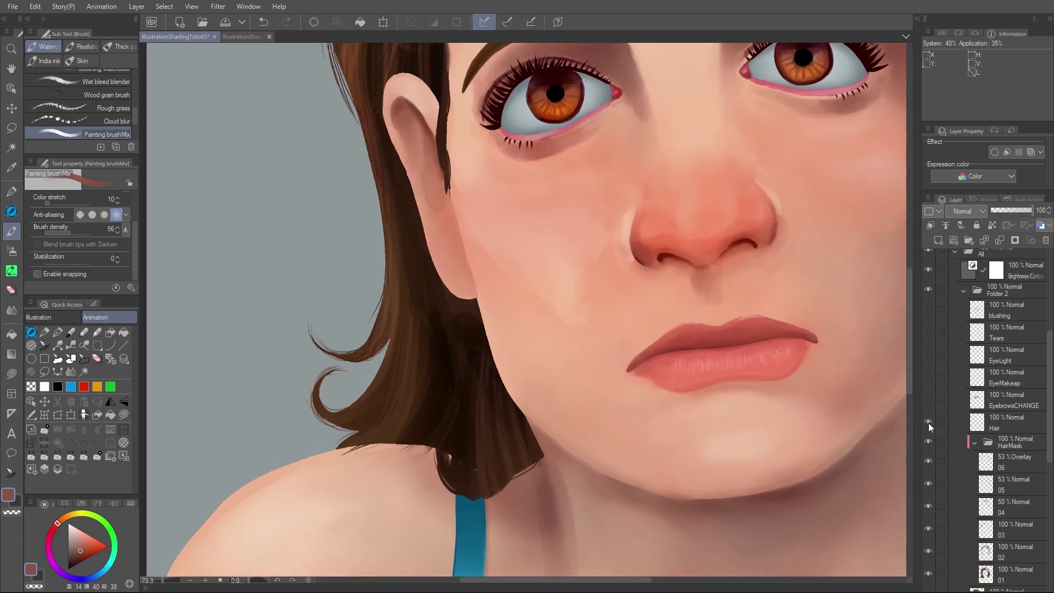
mouse_move(818, 105)
left_mouse_down()
mouse_move(653, 360)
mouse_move(650, 483)
mouse_move(591, 466)
mouse_move(557, 520)
left_mouse_up()
left_click(929, 422)
left_click(929, 422)
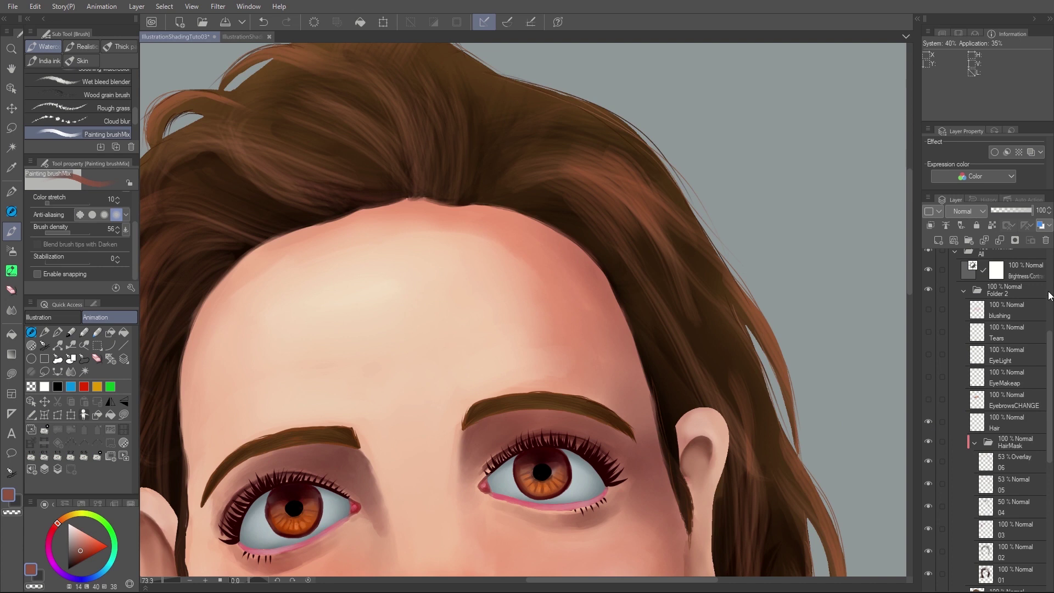
- Show the EyebrowsCHANGE and EyeMakeap layers, comparing the face with and without the changed eyebrows
scroll(847, 294, "down", 4)
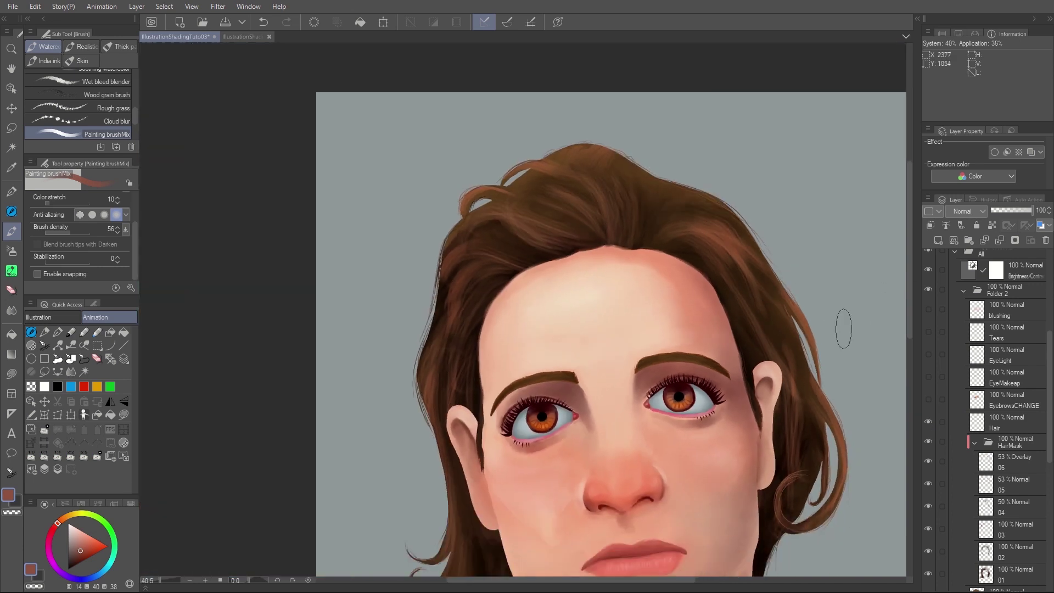
left_click_drag(801, 346, 793, 308)
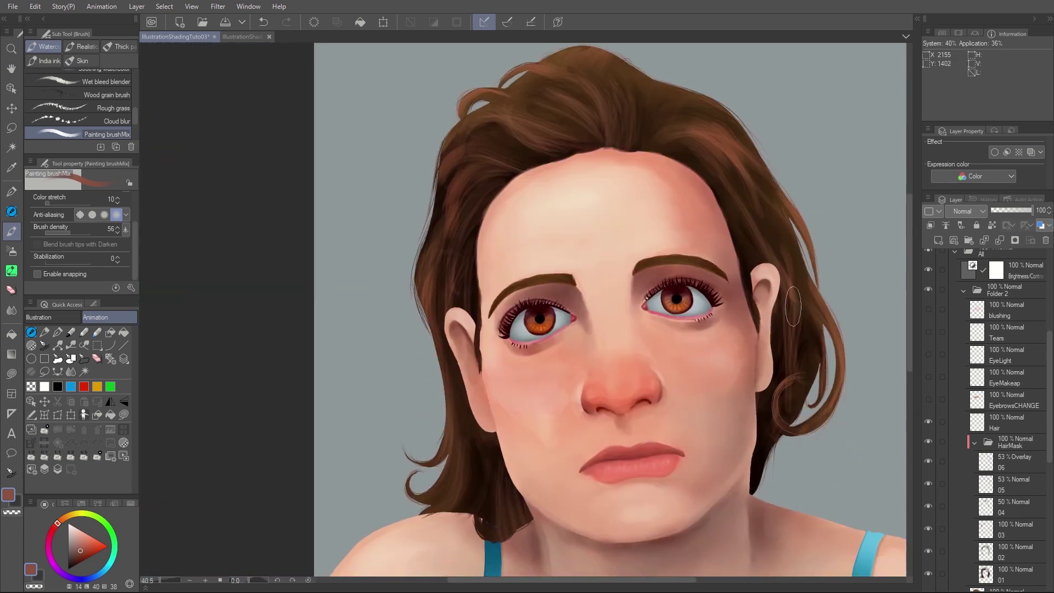
left_click(931, 403)
left_click(931, 404)
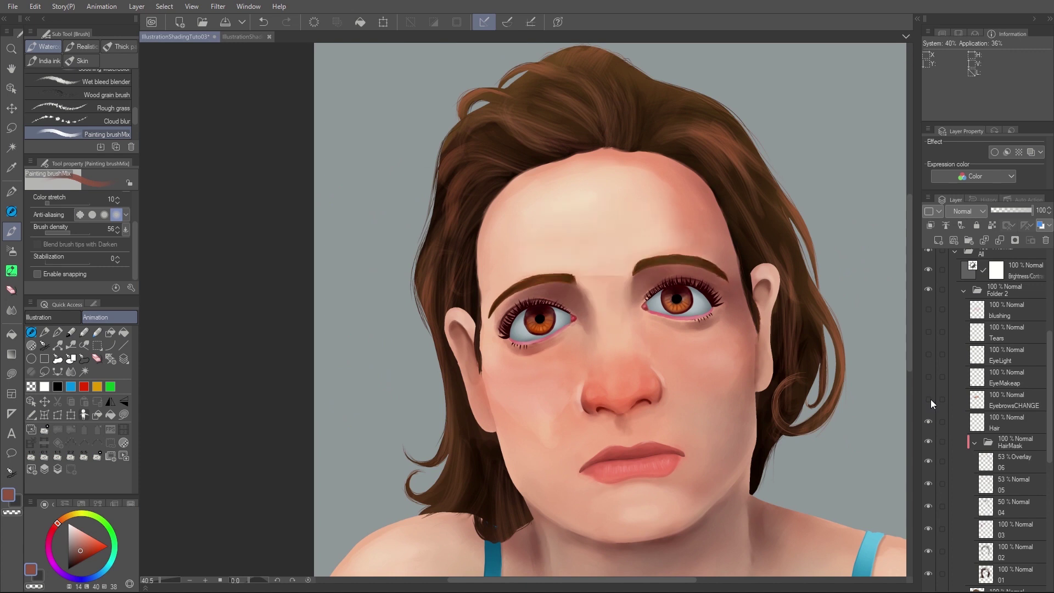
left_click(930, 404)
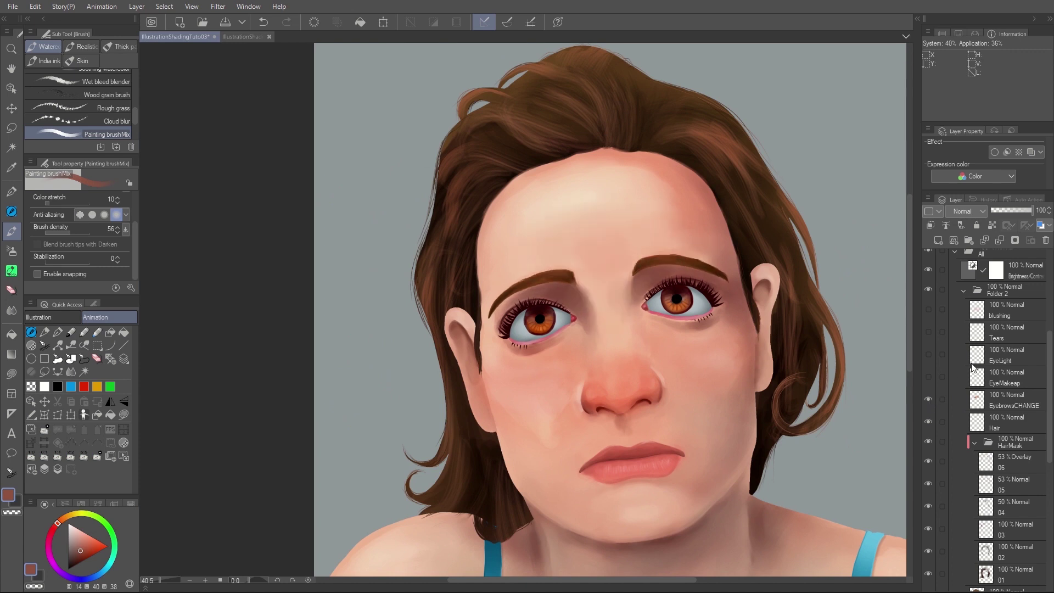
left_click(928, 377)
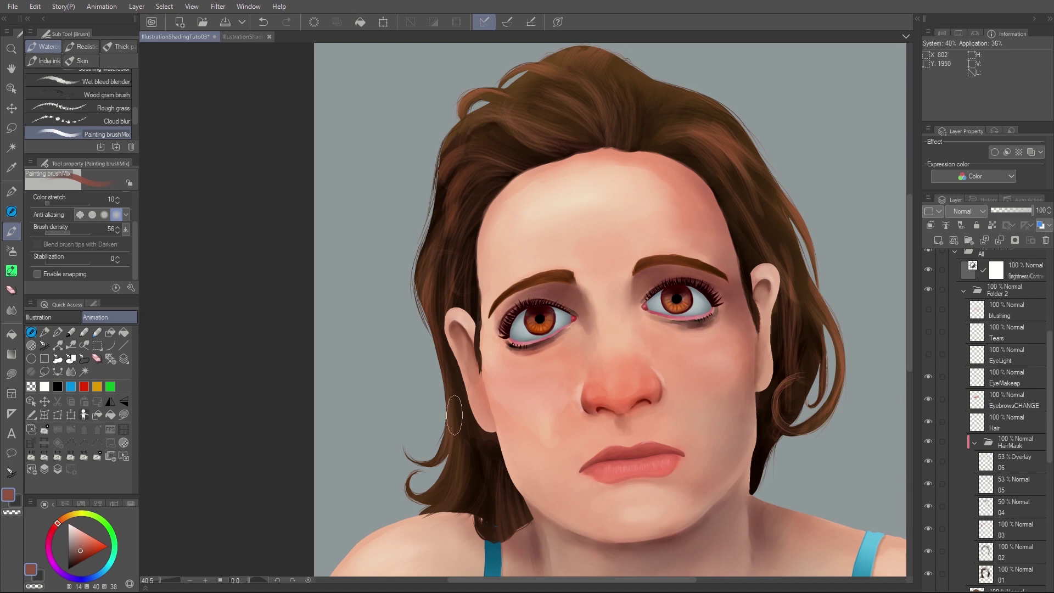
- Switch to the Object tool and show the EyeLight layer, comparing the eyes with and without it
left_click(11, 88)
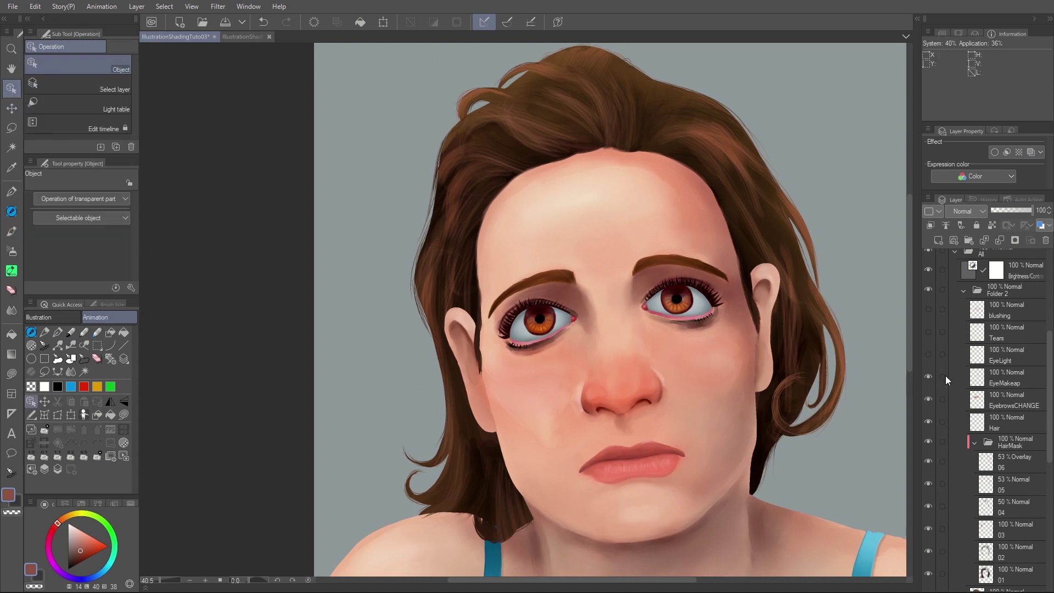
left_click(929, 357)
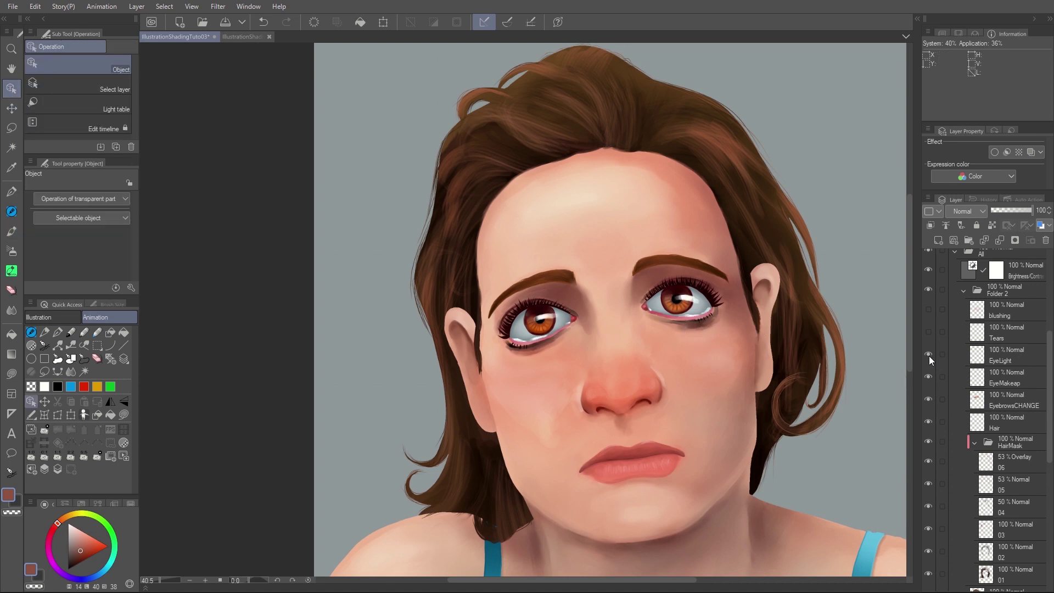
left_click(929, 356)
left_click(929, 358)
- Show and select the blushing layer, try a lower opacity, restore it to 100 and compare the face without it
left_click(928, 311)
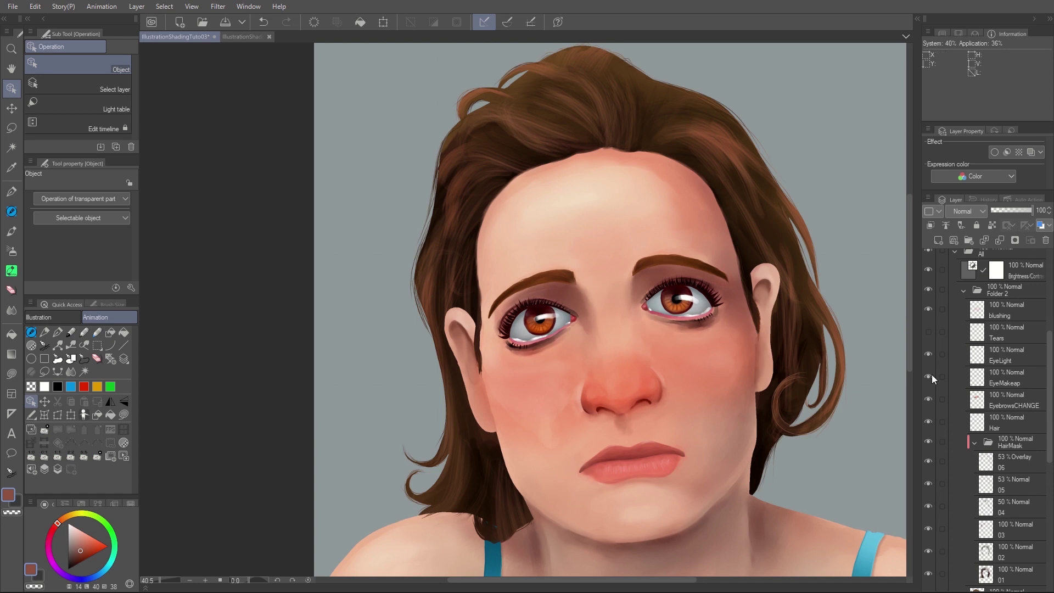
left_click(1007, 317)
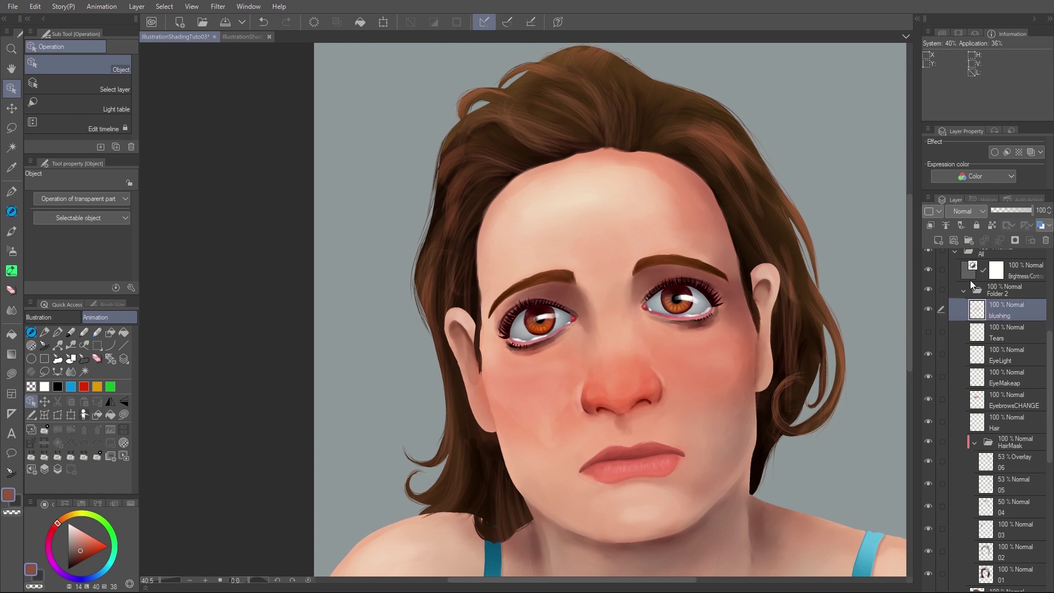
left_click_drag(1008, 216, 1022, 213)
left_click_drag(1032, 219, 1039, 214)
left_click(929, 310)
left_click(929, 314)
- Show the Tears layer, and review and accept the settings of the Brightness/Contrast correction layer
left_click(929, 332)
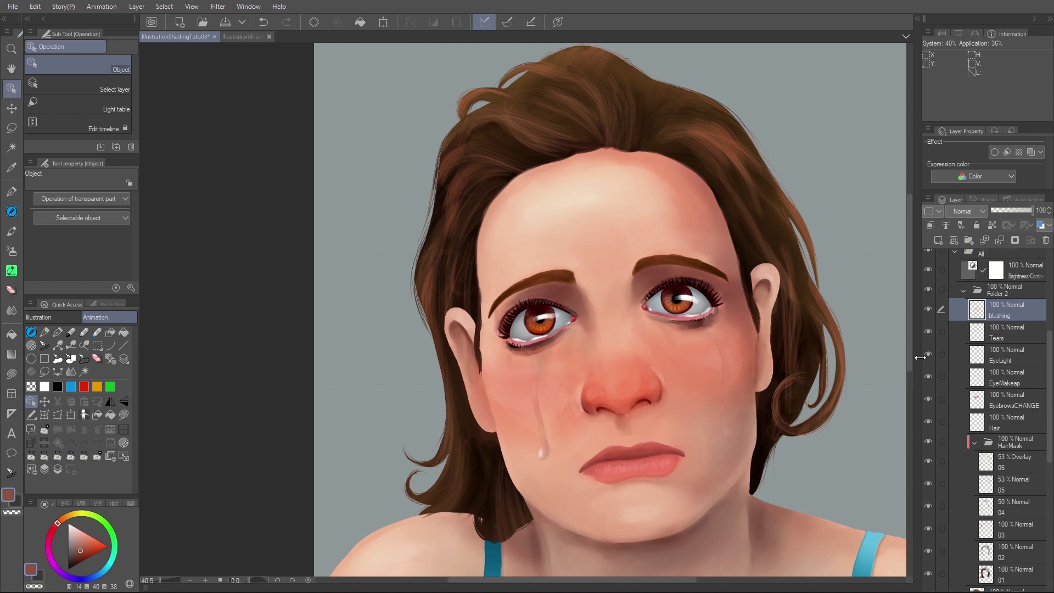
key("ctrl+0")
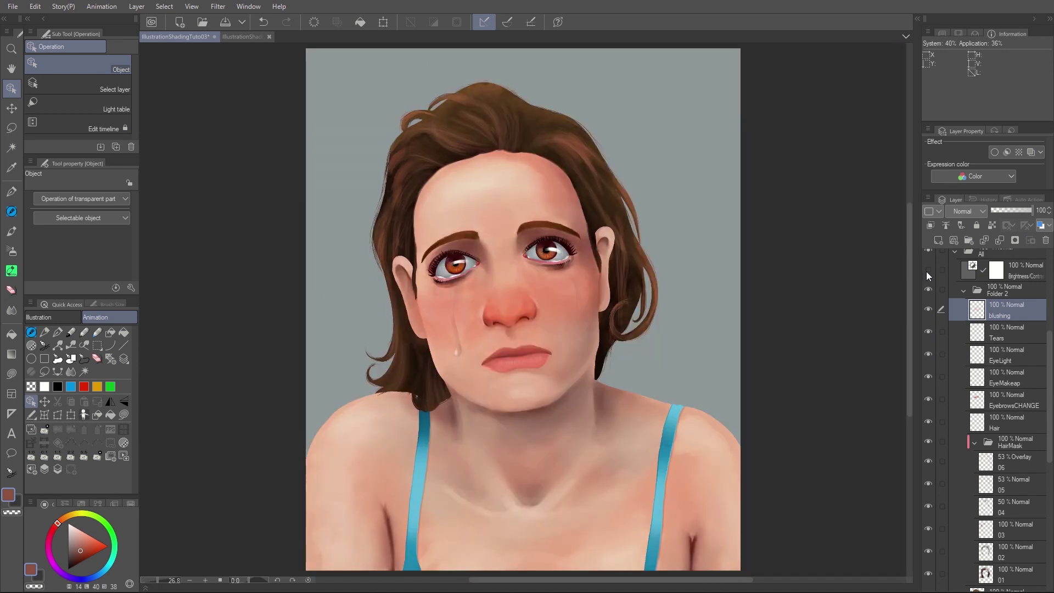
double_click(972, 275)
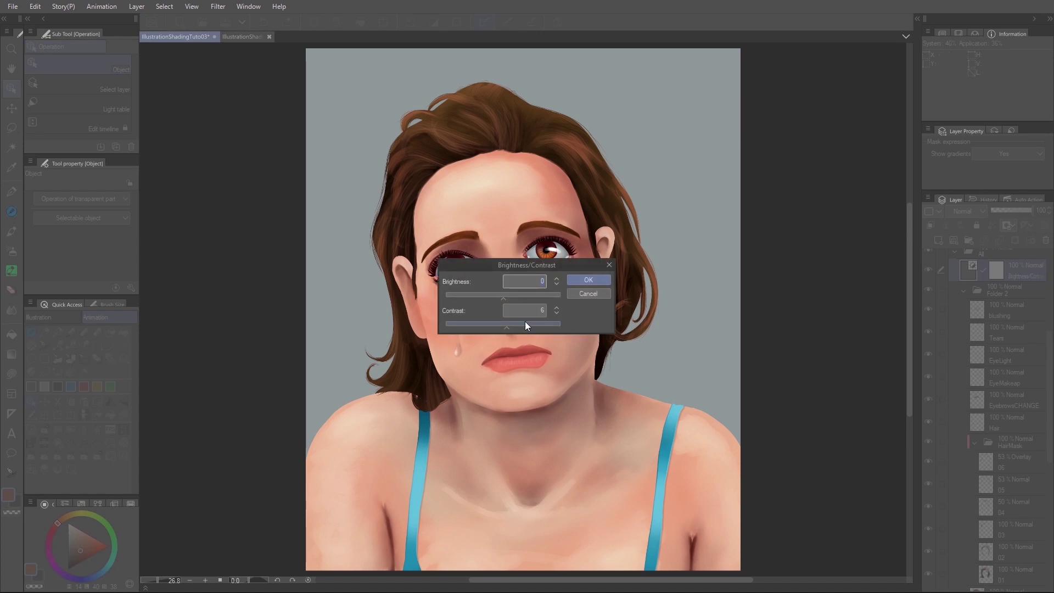
left_click(588, 282)
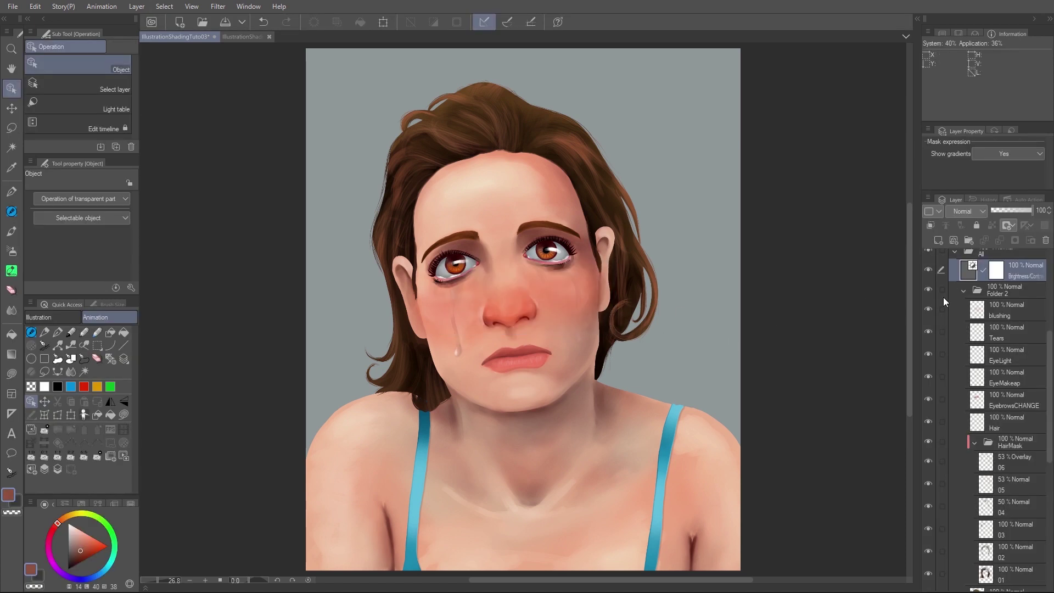